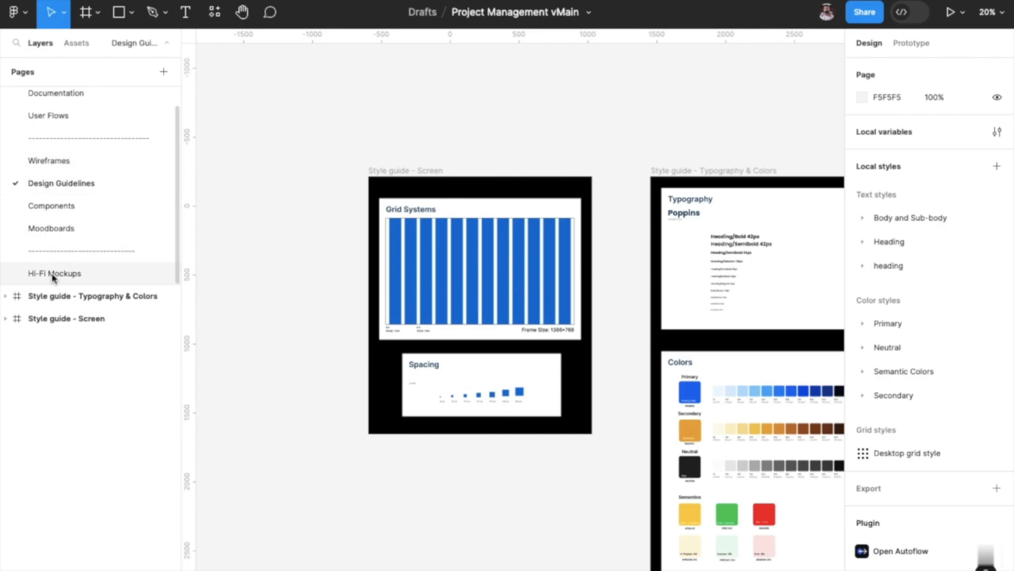
# On the Hi-Fi Mockups page, show the PM view Dashboard frame's 12-column layout grid to check alignment and hide it again.
pyautogui.click(51, 274)
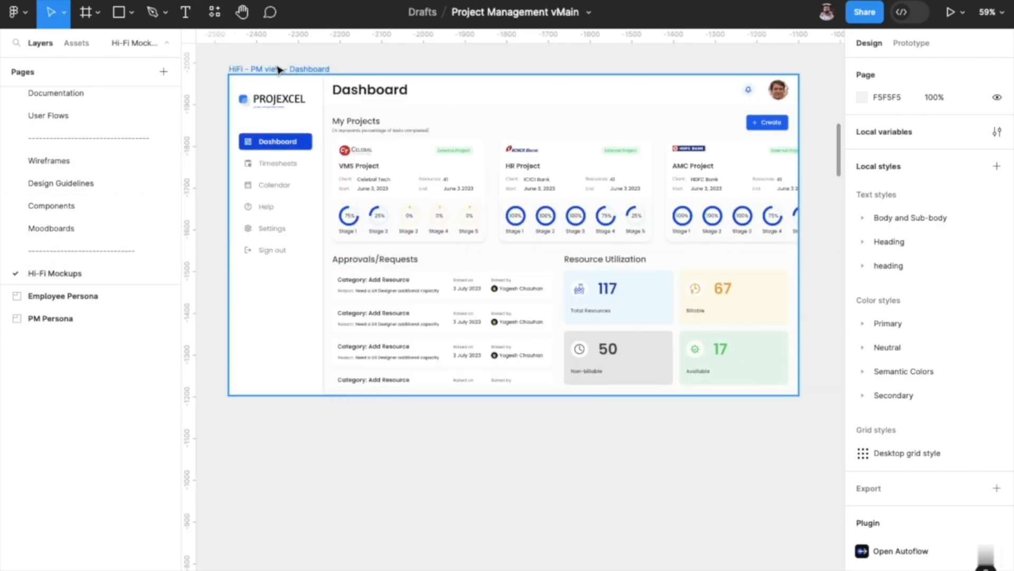
pyautogui.click(277, 69)
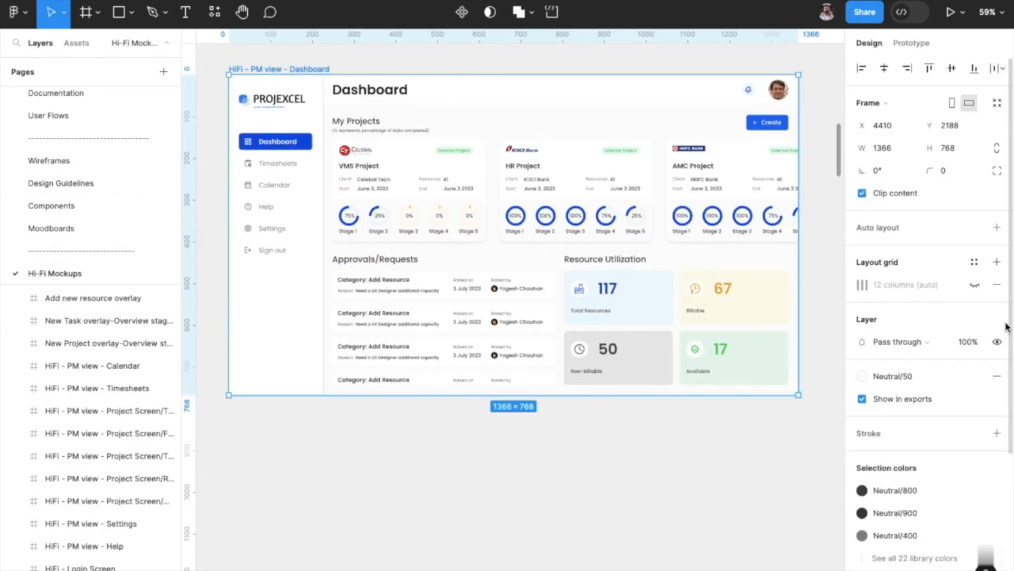
pyautogui.click(975, 285)
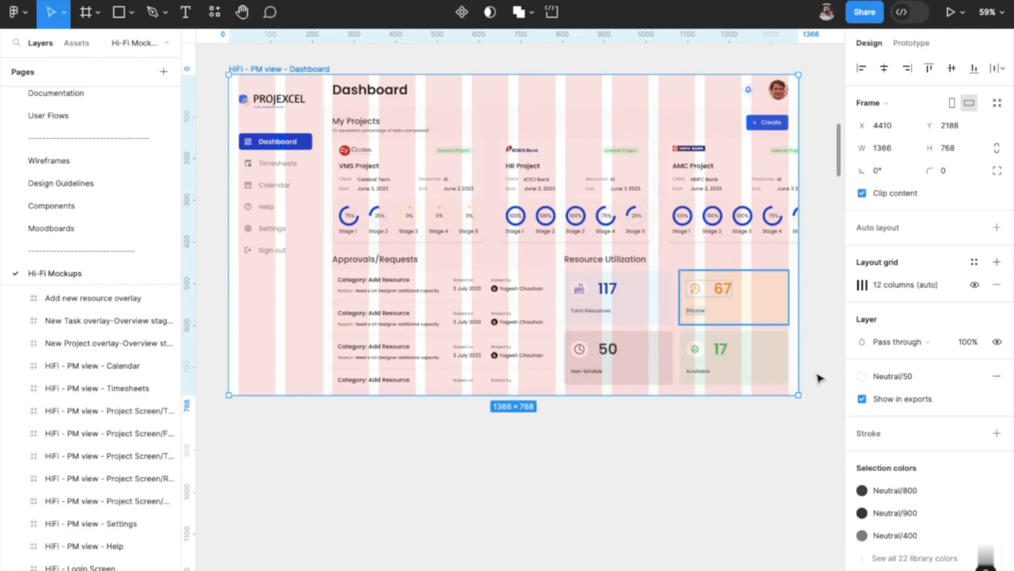
pyautogui.click(974, 285)
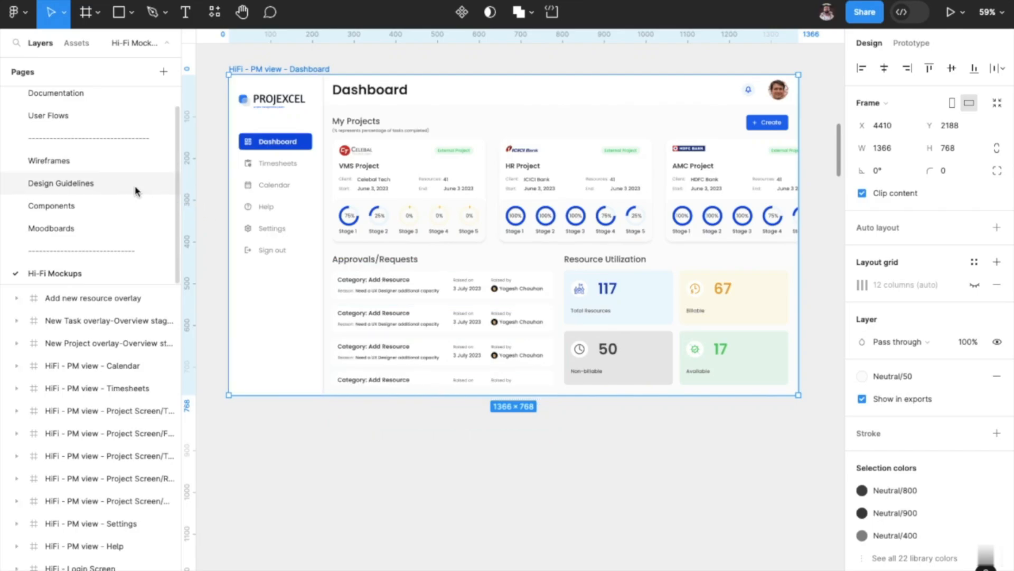
# Examine the Grid Systems section of the Design Guidelines page, including its margin, gutter and frame size.
pyautogui.click(153, 190)
pyautogui.scroll(5, 409, 263)
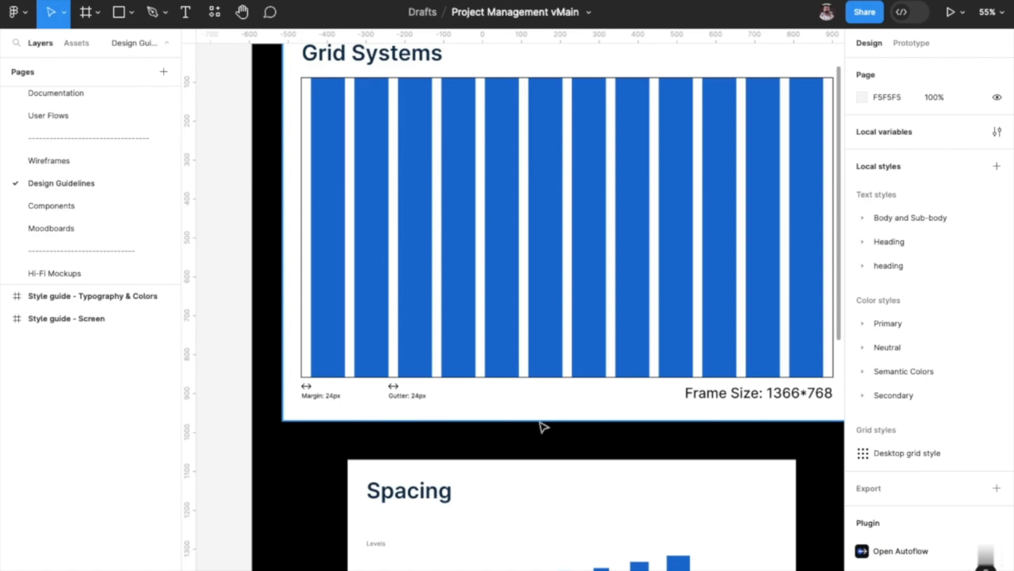
pyautogui.scroll(-2, 544, 425)
pyautogui.hscroll(1, 544, 425)
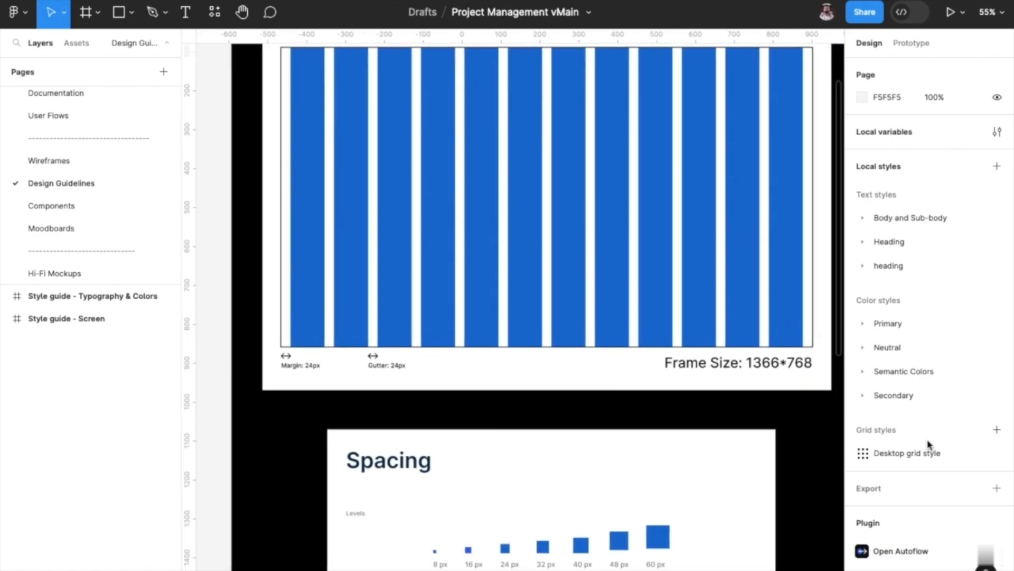
# Open the Desktop grid style for editing to view its properties and close it unchanged.
pyautogui.click(874, 455)
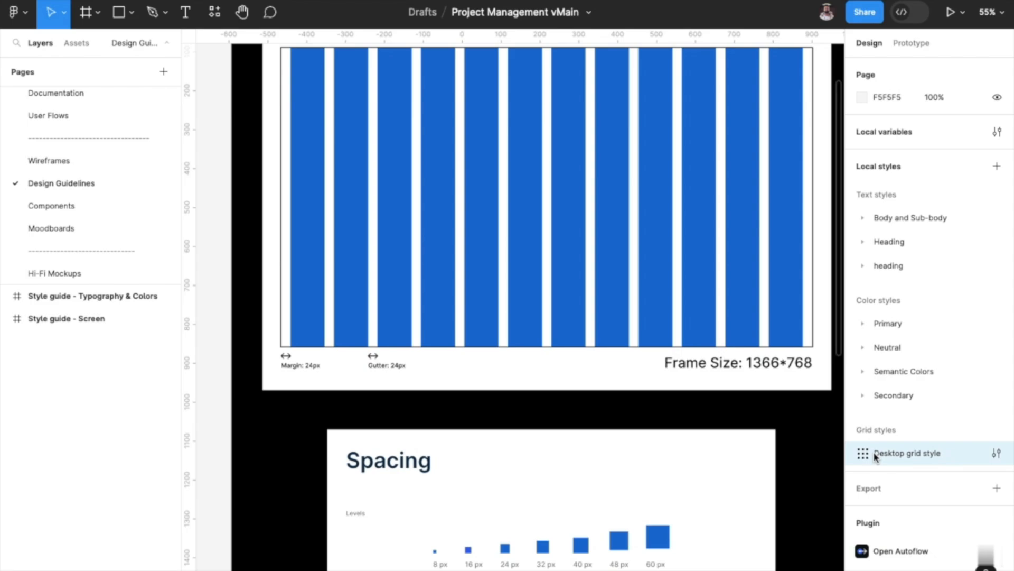
pyautogui.click(996, 453)
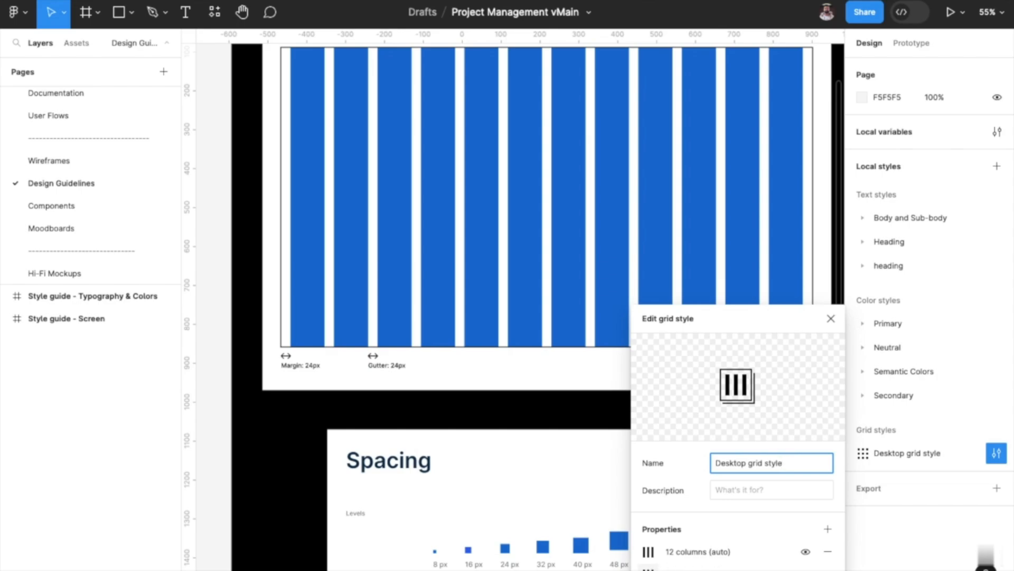
pyautogui.click(648, 568)
pyautogui.click(616, 520)
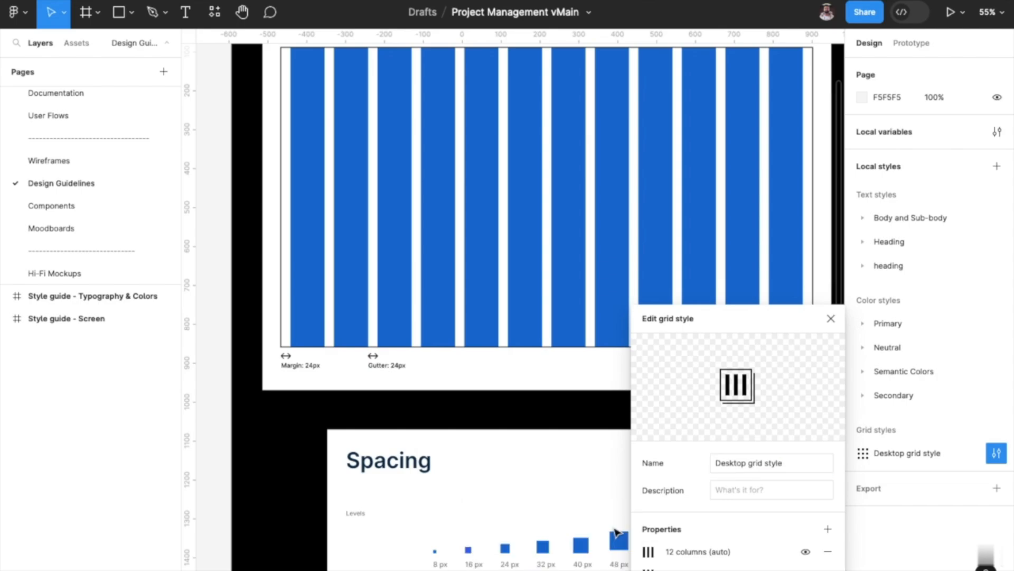
pyautogui.click(831, 319)
# Examine the Spacing section's pixel levels below the grid system in the style guide.
pyautogui.scroll(-3, 640, 426)
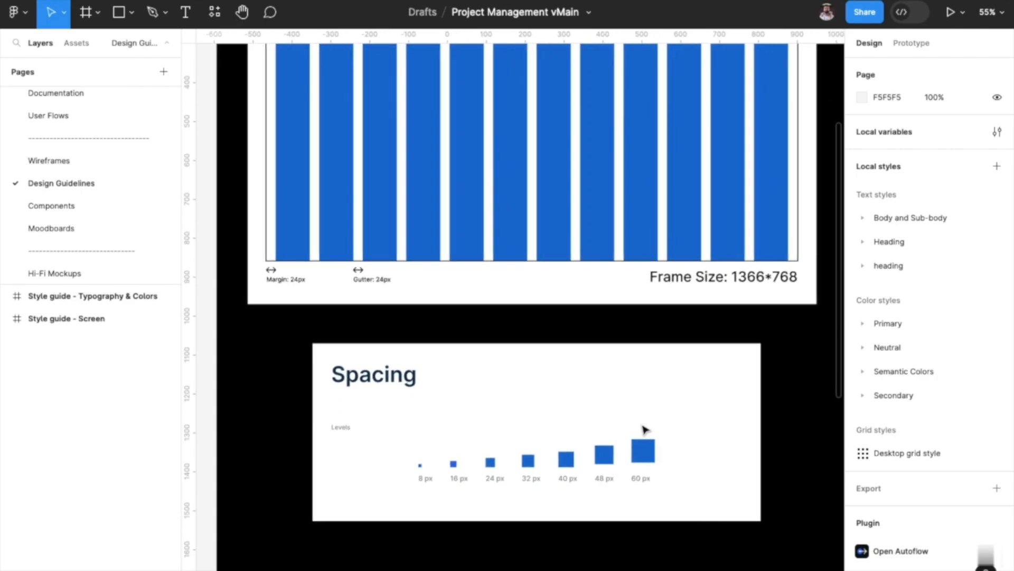
pyautogui.scroll(-3, 643, 429)
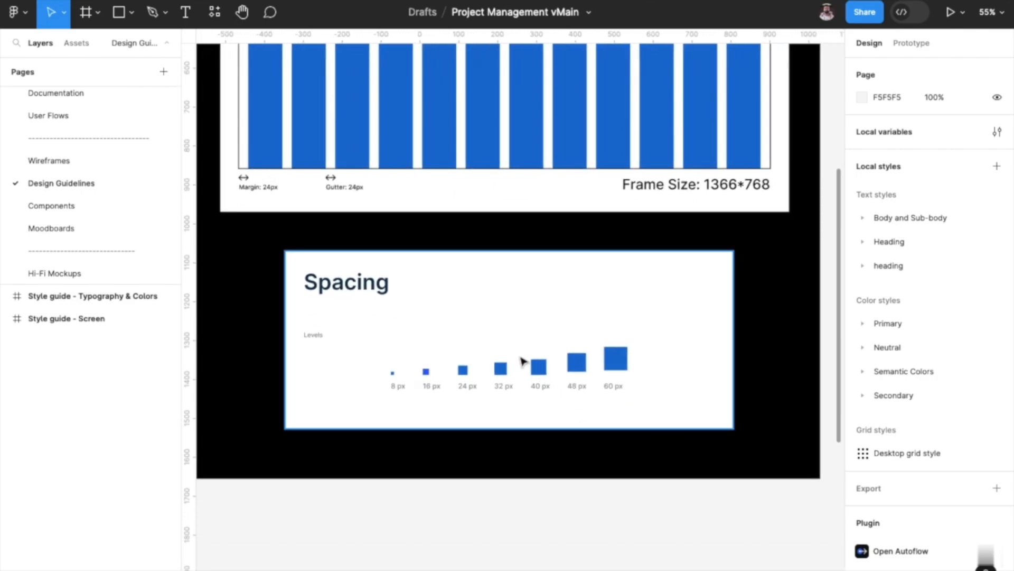
pyautogui.scroll(3, 522, 361)
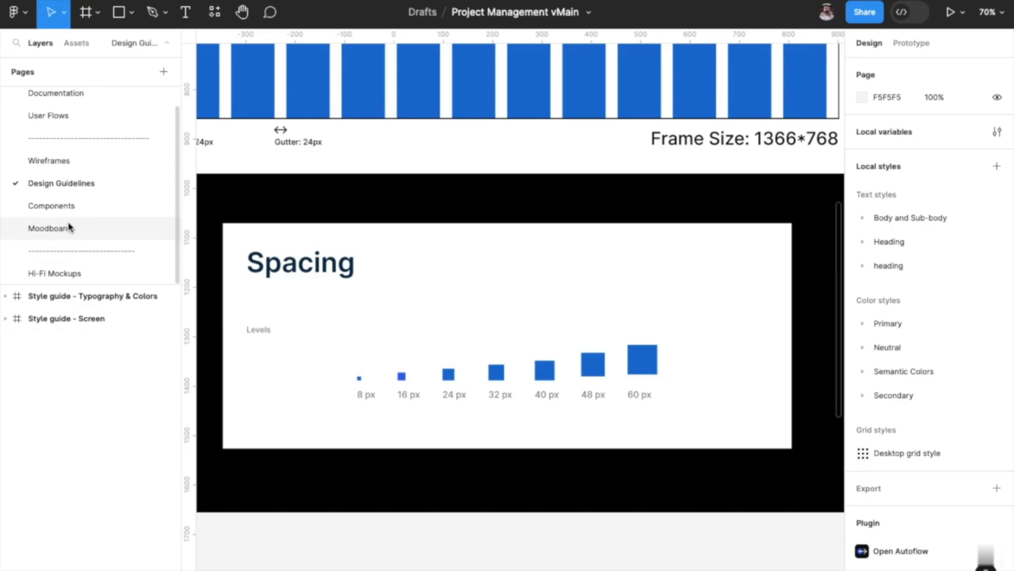
# Inspect the auto layout spacing of the Total Resources card and the Approvals/Requests list on the Hi-Fi Dashboard.
pyautogui.click(68, 273)
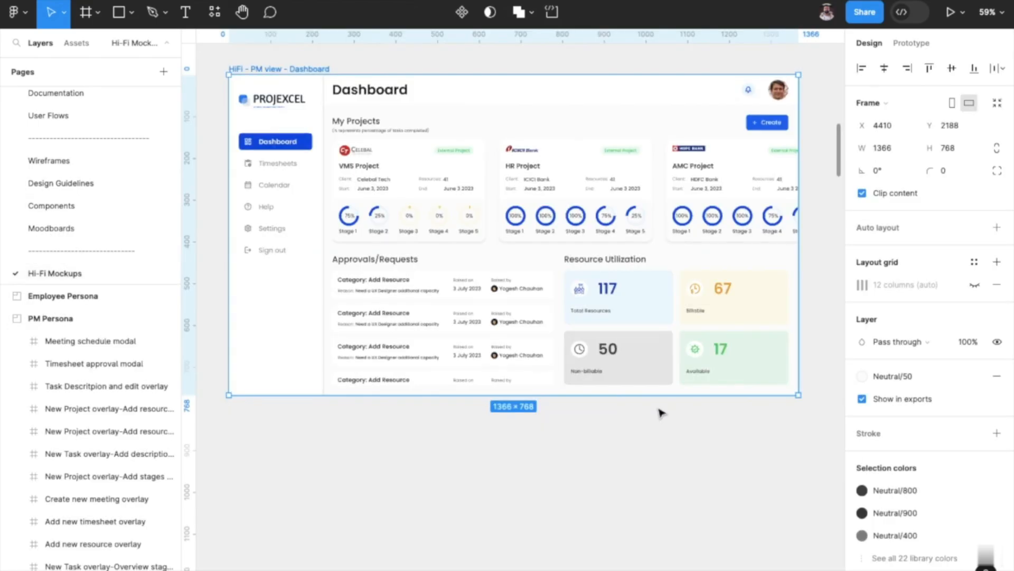
pyautogui.click(657, 313)
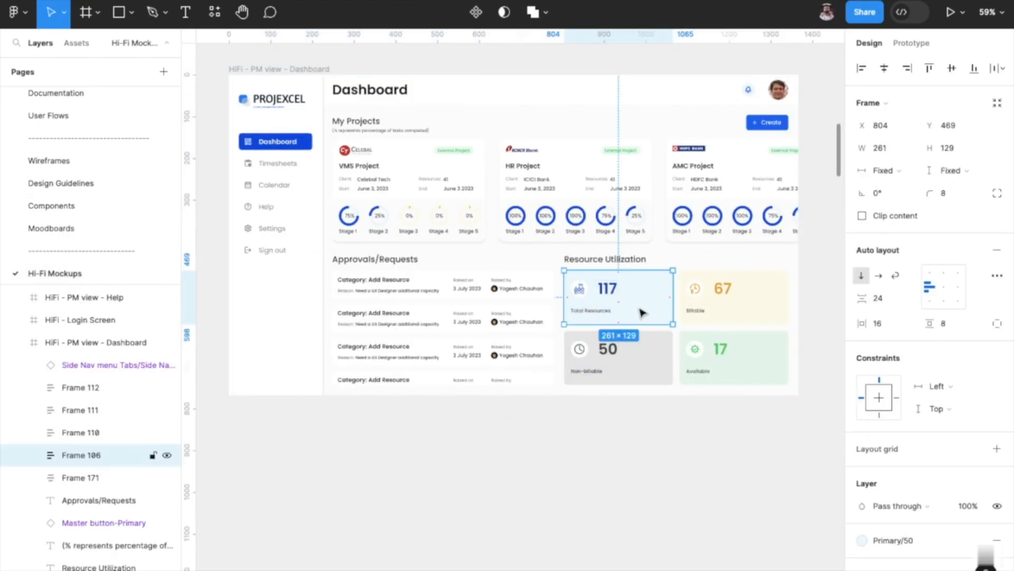
pyautogui.click(515, 294)
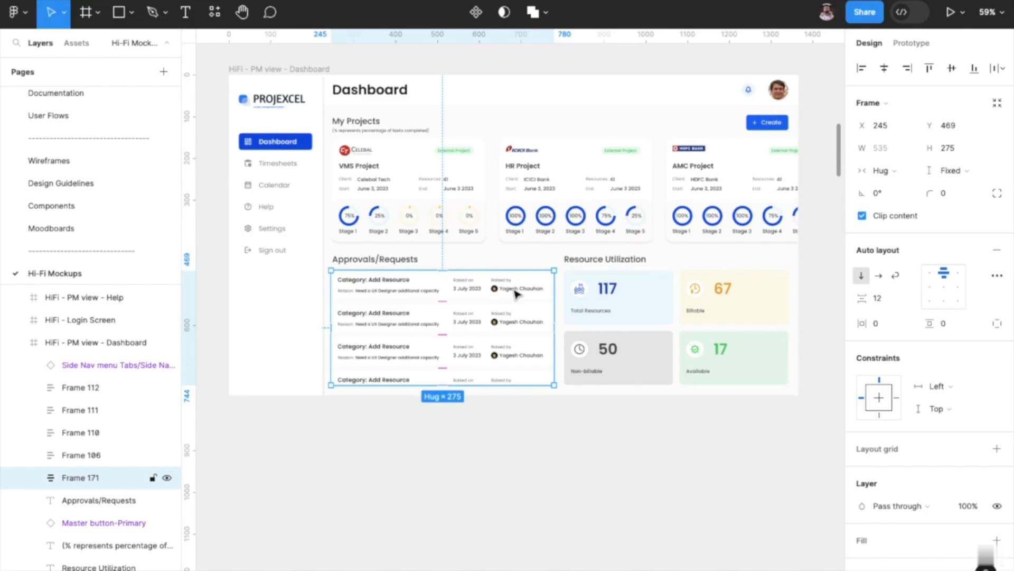
# Inspect the auto layout gap and padding of the scrollable employee list on the VMS Project Resources screen.
pyautogui.scroll(5, 515, 293)
pyautogui.hscroll(15, 516, 290)
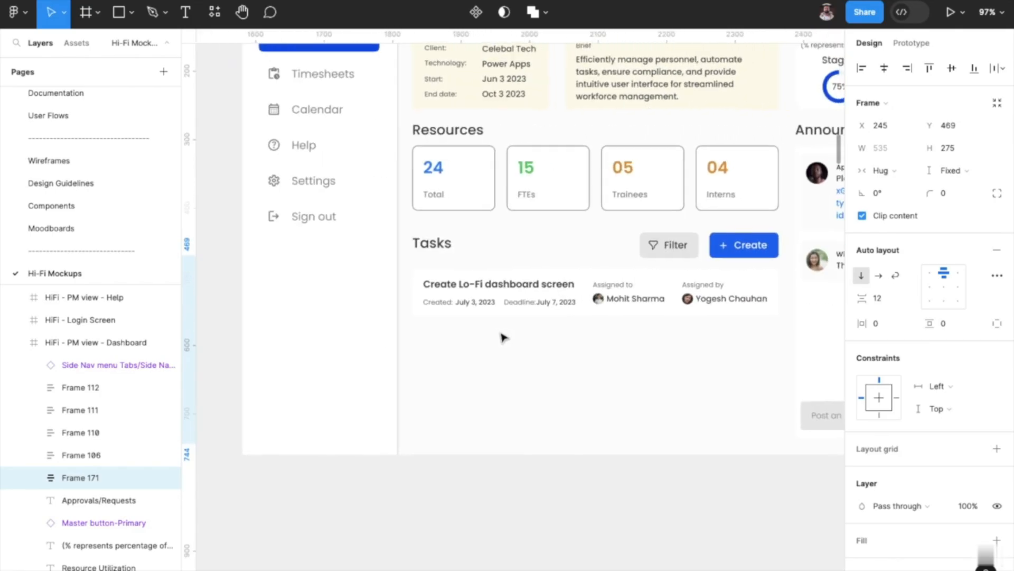
pyautogui.hscroll(2, 503, 337)
pyautogui.hscroll(10, 505, 330)
pyautogui.scroll(2, 506, 323)
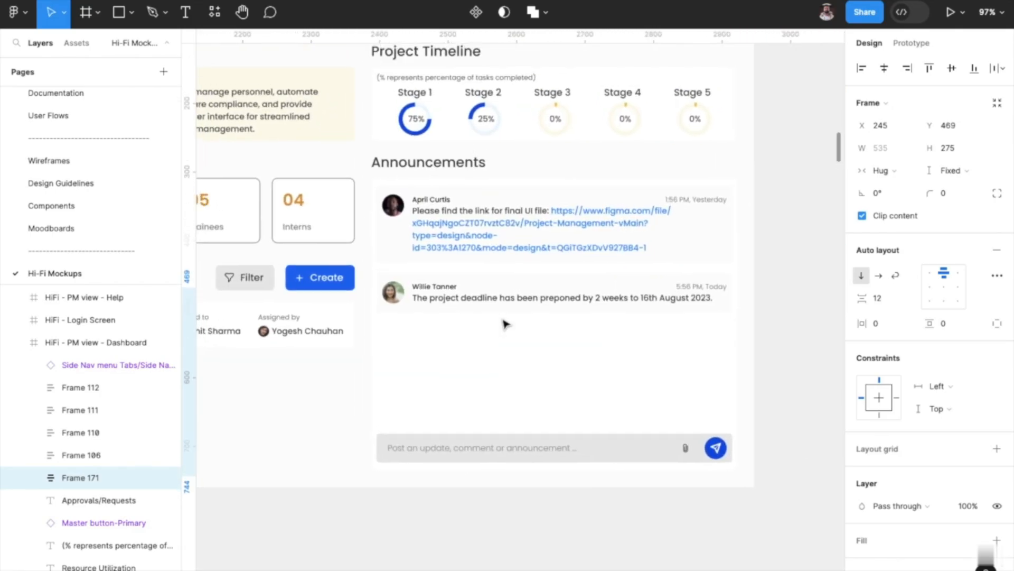
pyautogui.scroll(-2, 504, 324)
pyautogui.hscroll(10, 505, 323)
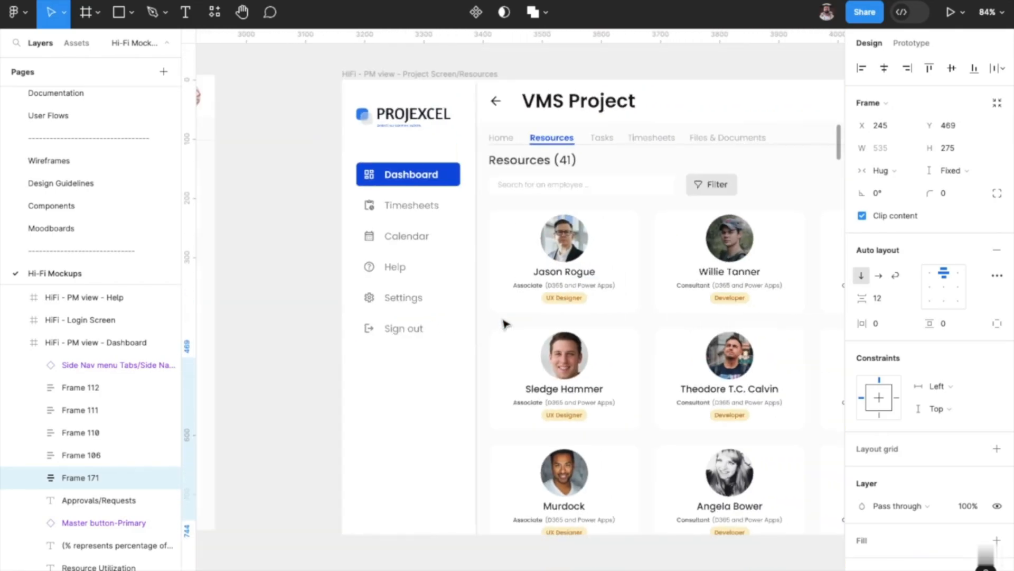
pyautogui.hscroll(5, 504, 323)
pyautogui.click(483, 268)
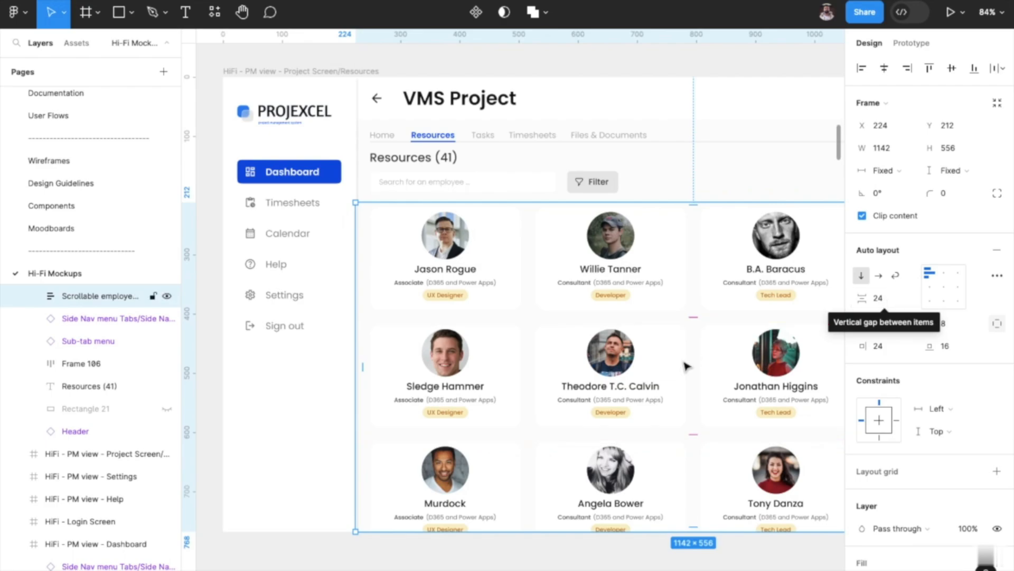
pyautogui.hscroll(3, 687, 364)
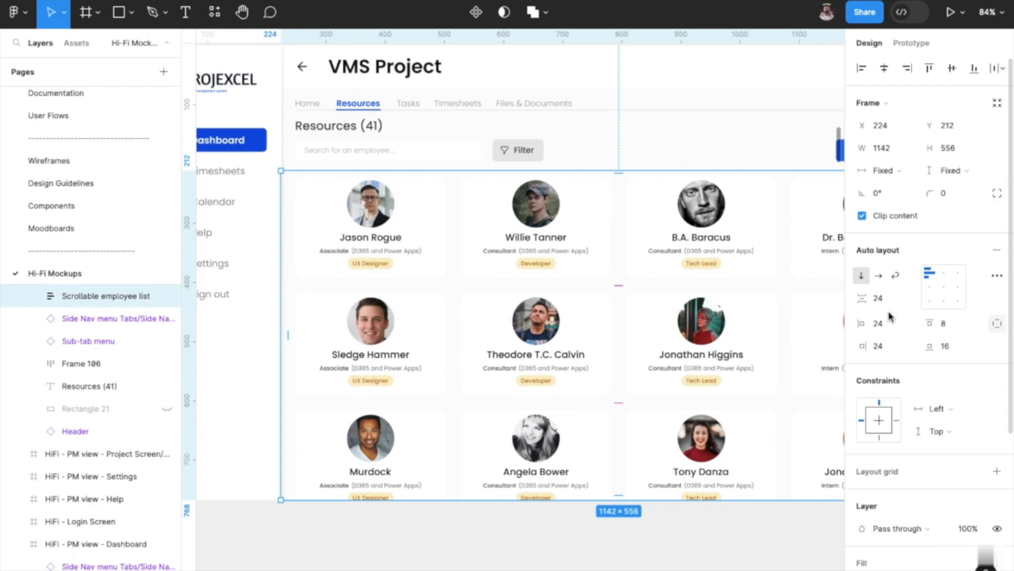
# Measure the distance between the search and filter row and the employee list, and select the Resources heading above them.
pyautogui.click(534, 153)
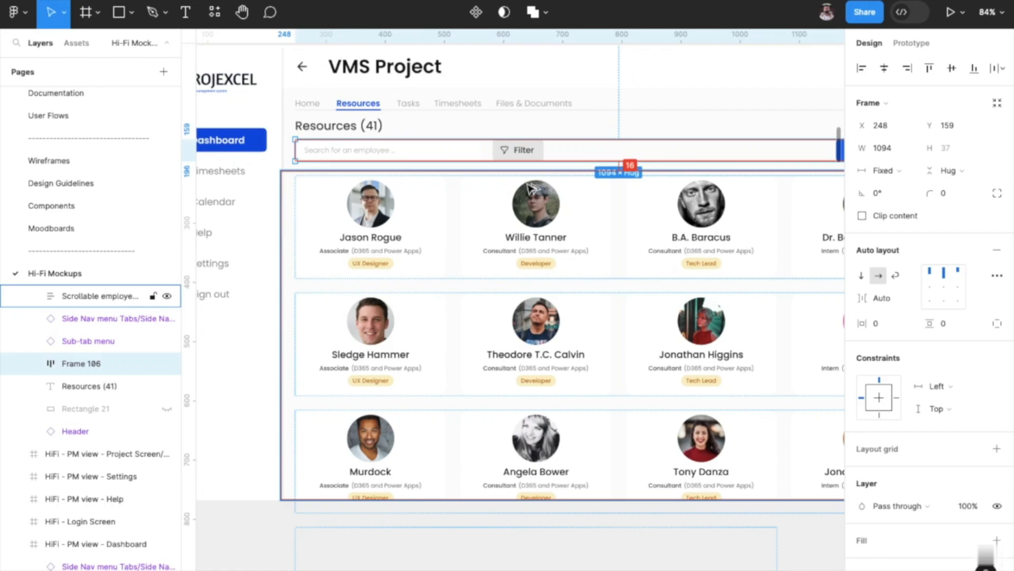
pyautogui.press('alt')
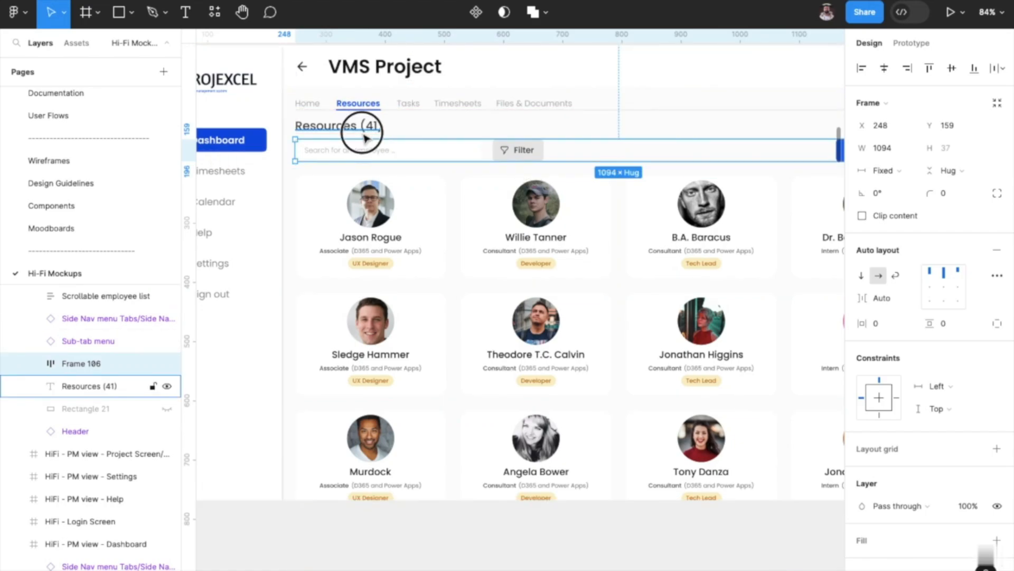
pyautogui.click(363, 127)
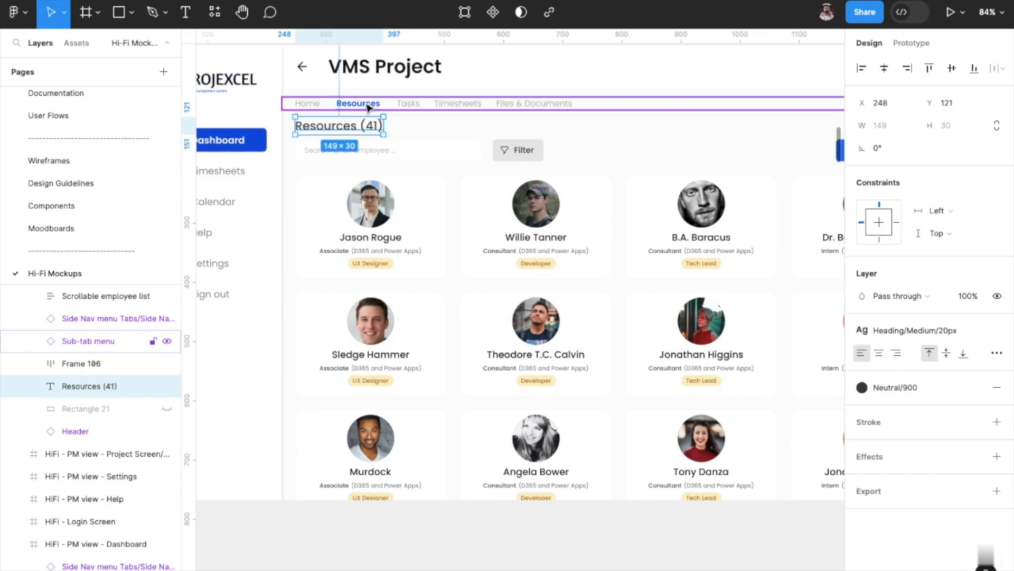
# Recheck the spacing levels on the Design Guidelines page and survey the Hi-Fi resource and task screens with their overlays.
pyautogui.click(92, 184)
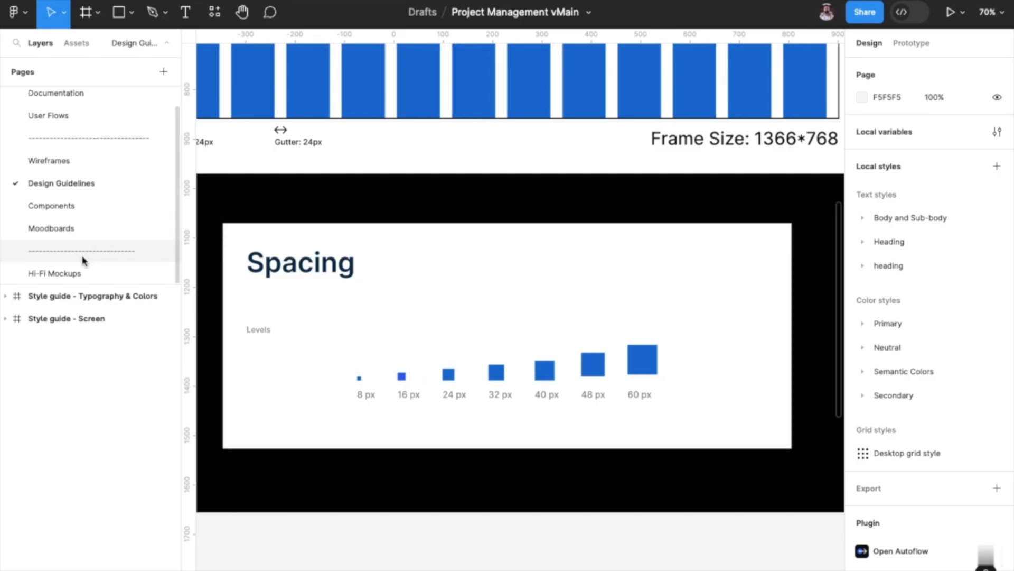
pyautogui.click(79, 270)
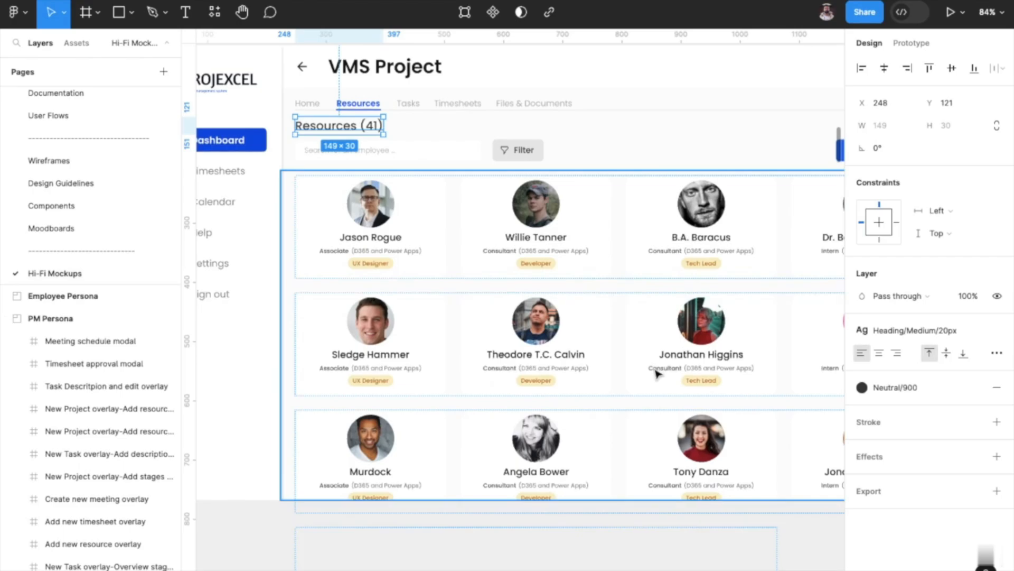
pyautogui.scroll(-6, 662, 420)
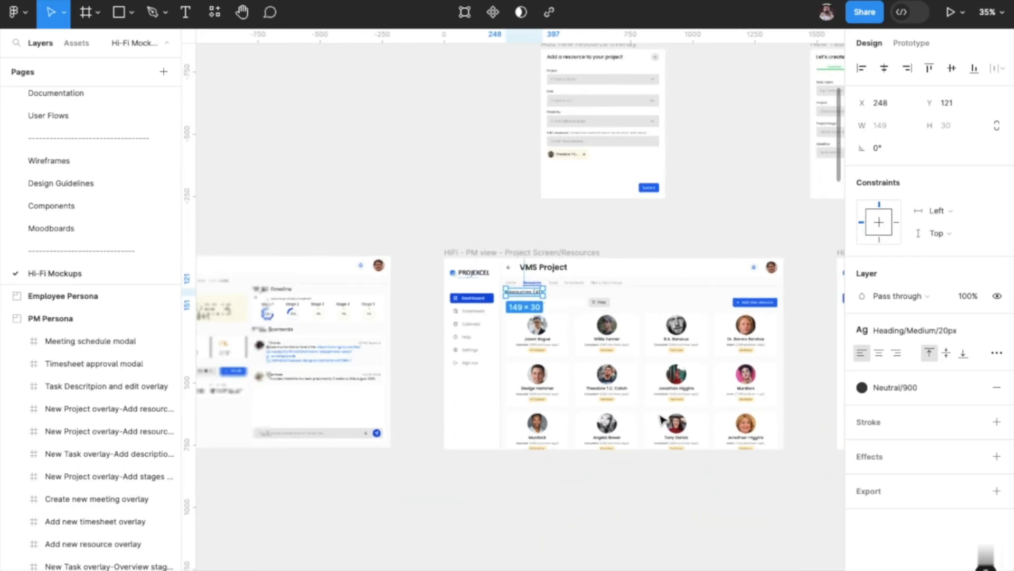
pyautogui.hscroll(5, 619, 305)
pyautogui.scroll(2, 619, 305)
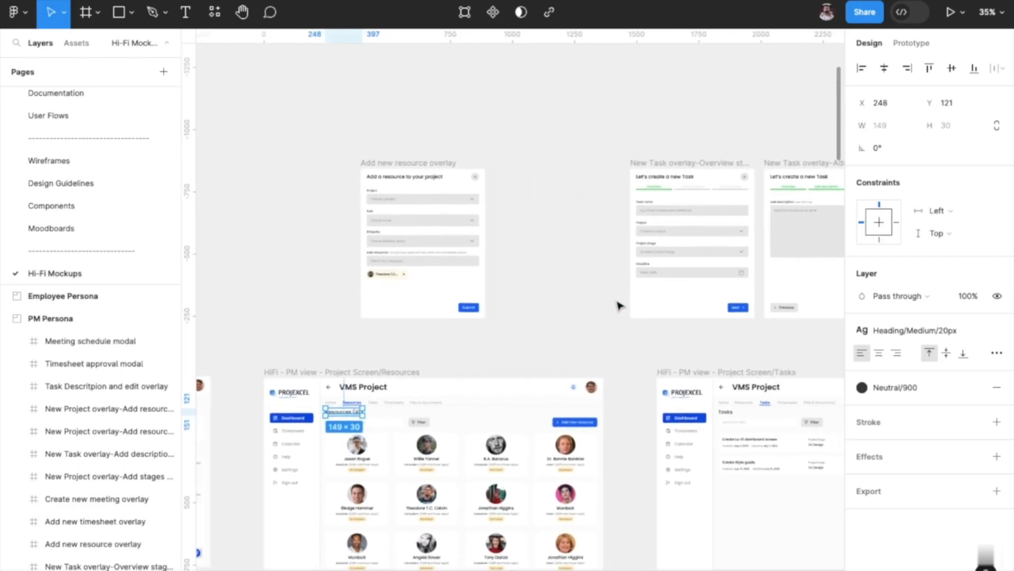
pyautogui.scroll(-4, 620, 305)
pyautogui.hscroll(2, 619, 305)
pyautogui.scroll(-2, 619, 306)
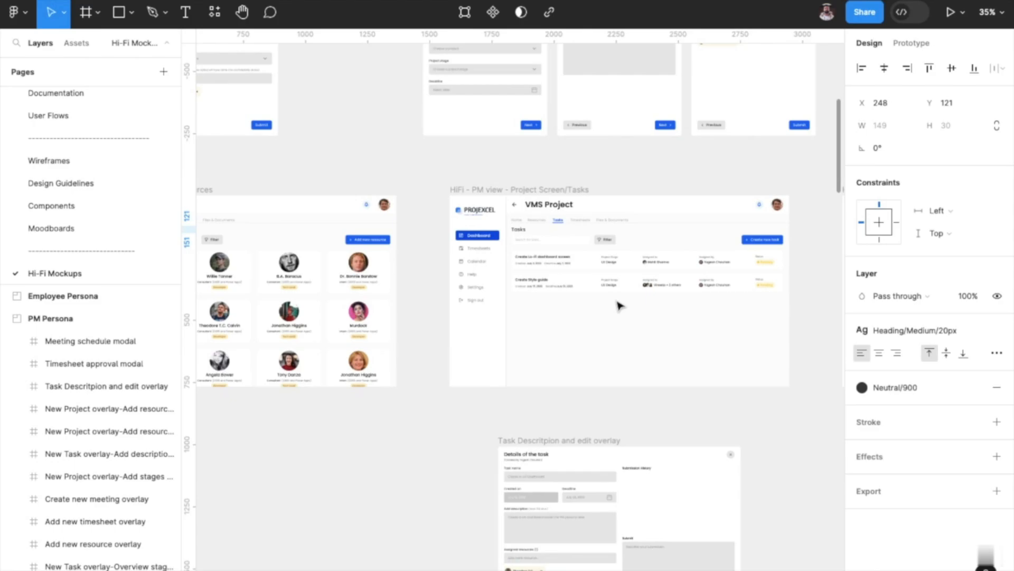
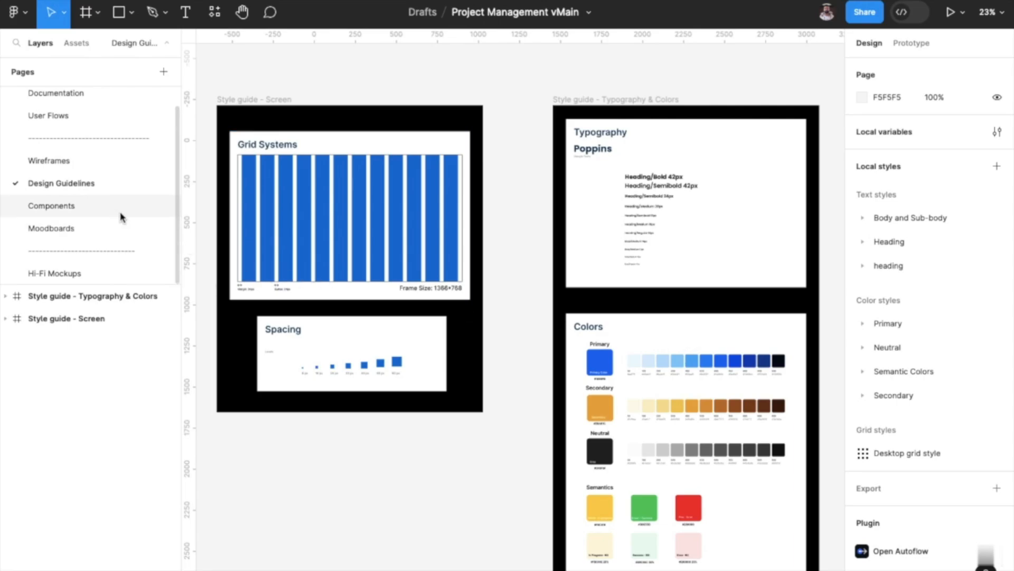
# Open the Components page and examine the Side Nav menu component among the design's reusable elements.
pyautogui.click(102, 211)
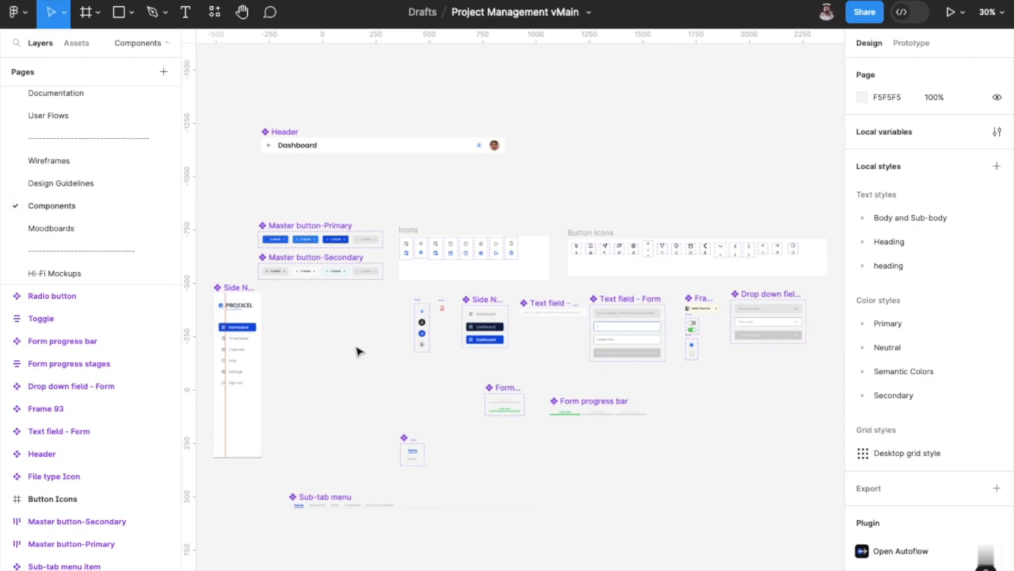
pyautogui.scroll(3, 359, 351)
pyautogui.hscroll(-5, 355, 351)
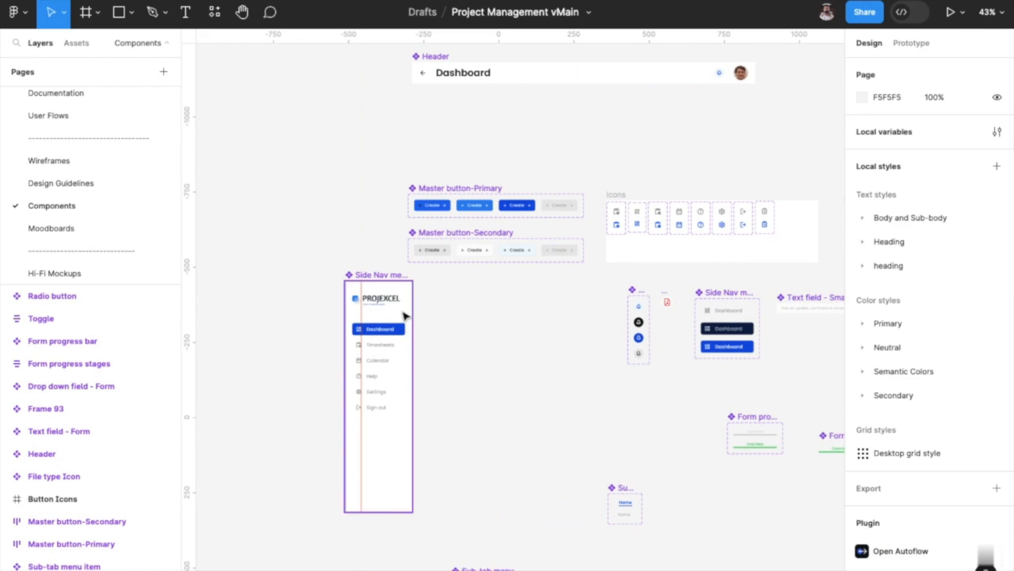
pyautogui.scroll(-2, 405, 315)
pyautogui.scroll(5, 405, 315)
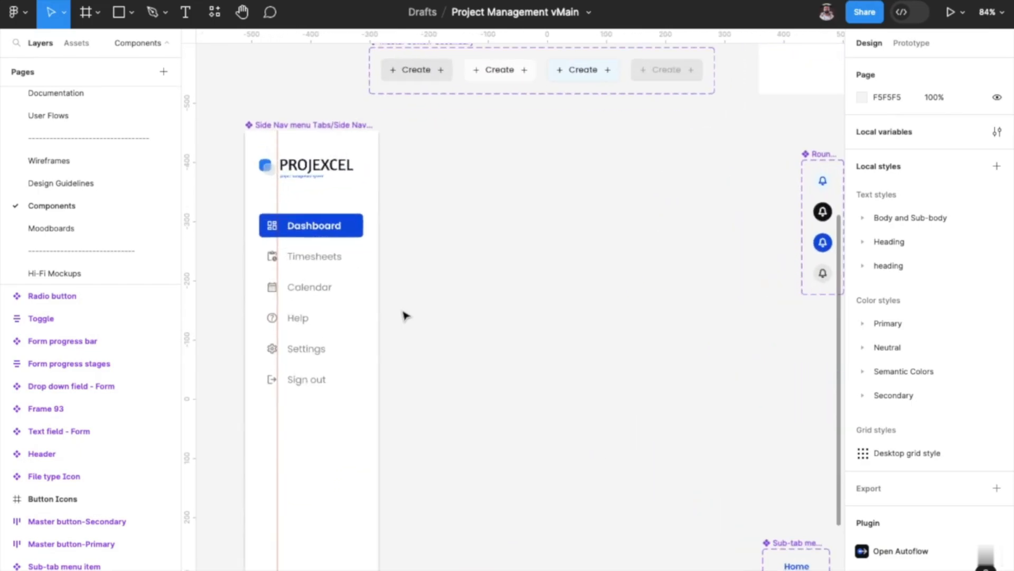
# Examine how the side navigation is reused on the Hi-Fi Dashboard and VMS Project home screens.
pyautogui.click(124, 270)
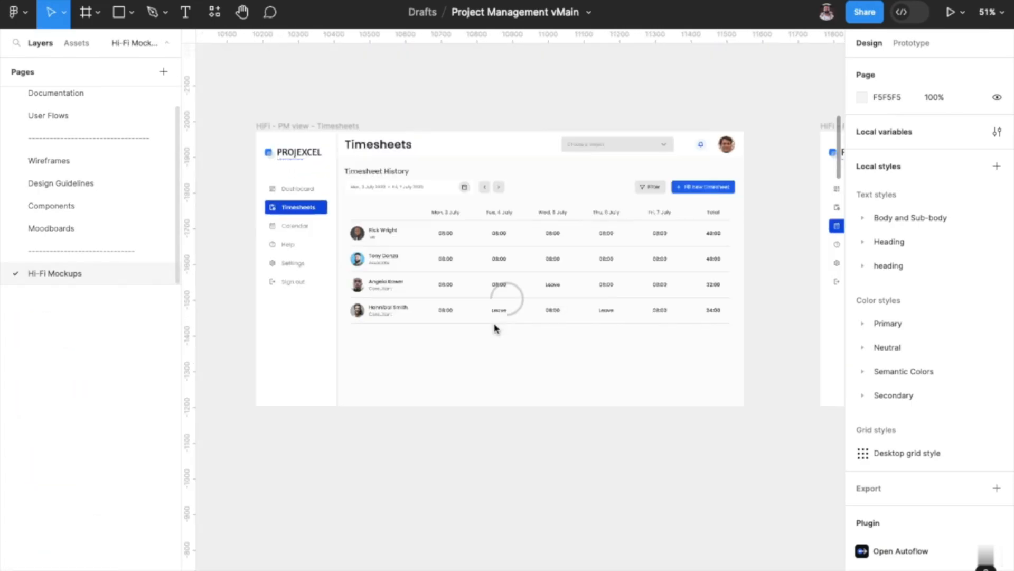
pyautogui.scroll(-10, 496, 333)
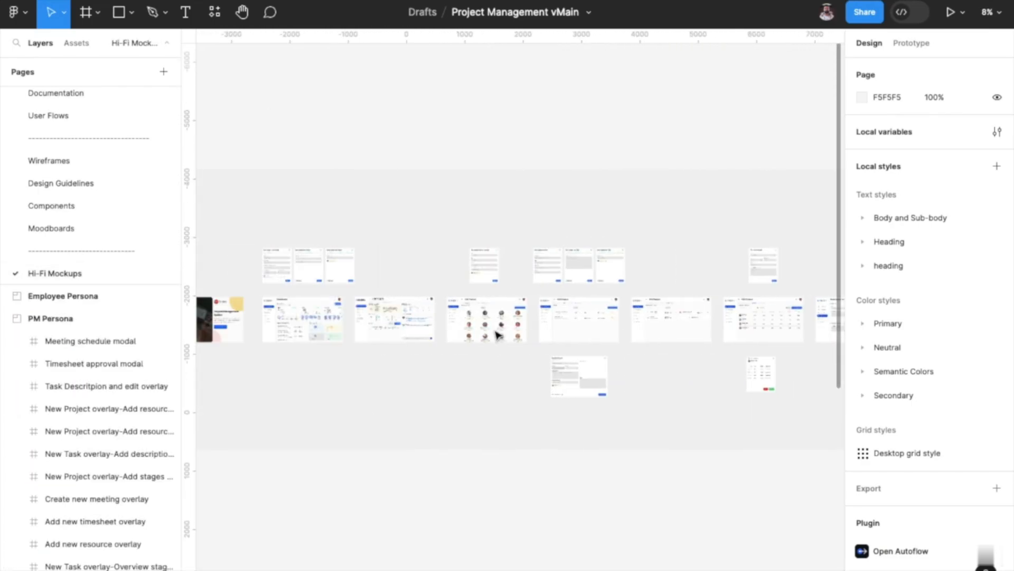
pyautogui.hscroll(-3, 496, 333)
pyautogui.scroll(10, 496, 333)
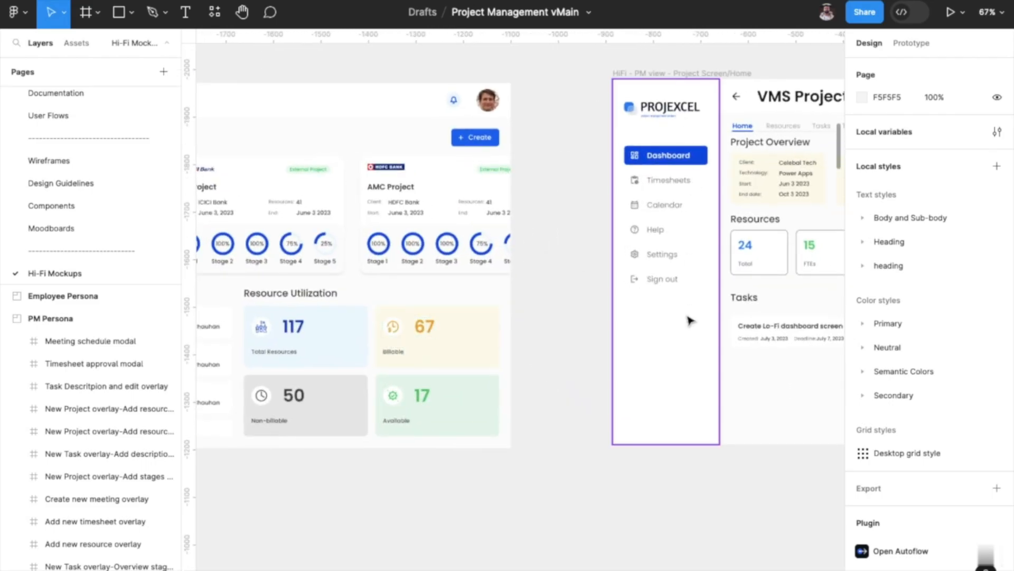
pyautogui.hscroll(-10, 404, 273)
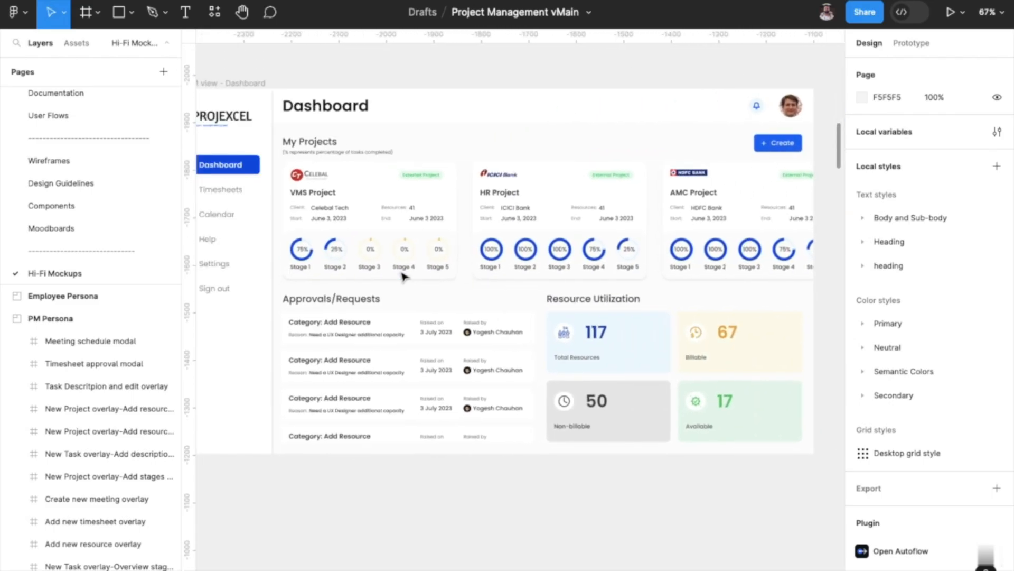
pyautogui.hscroll(9, 637, 266)
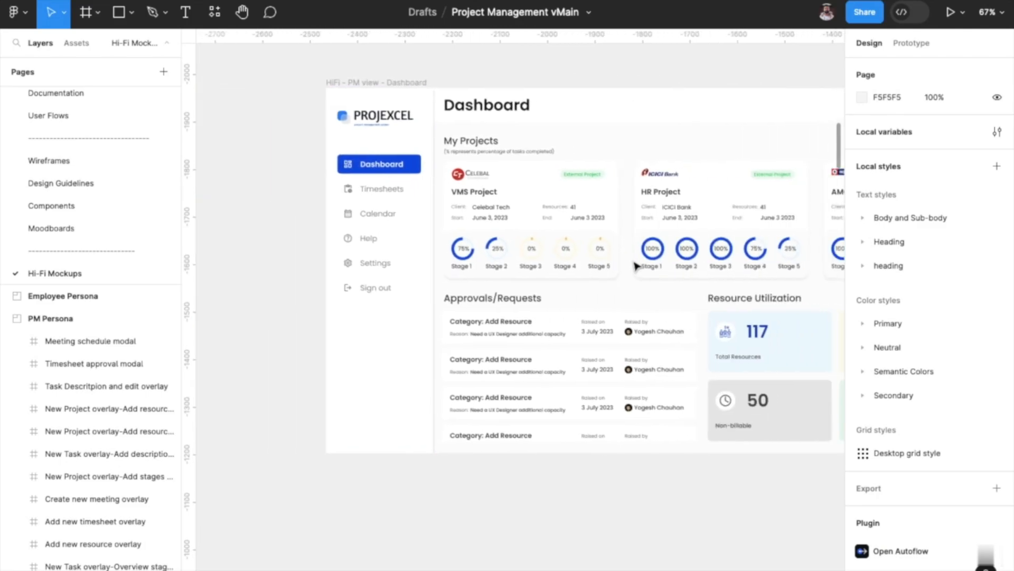
pyautogui.scroll(-5, 621, 306)
pyautogui.scroll(-4, 621, 306)
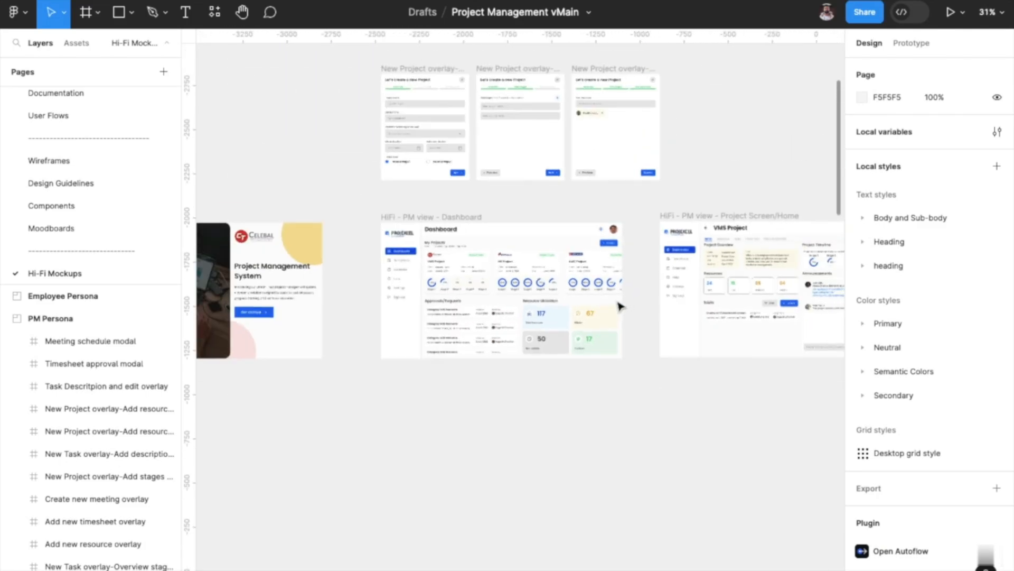
pyautogui.scroll(5, 671, 294)
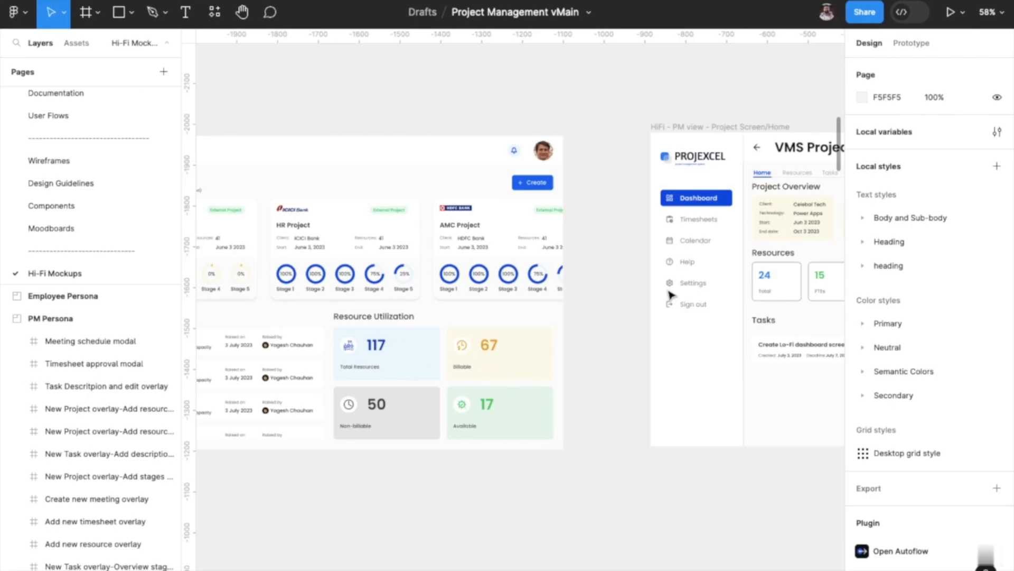
# Select the main Side Nav menu component on the Components page, then its instance on the Hi-Fi Dashboard for comparison.
pyautogui.click(92, 209)
pyautogui.scroll(-2, 332, 272)
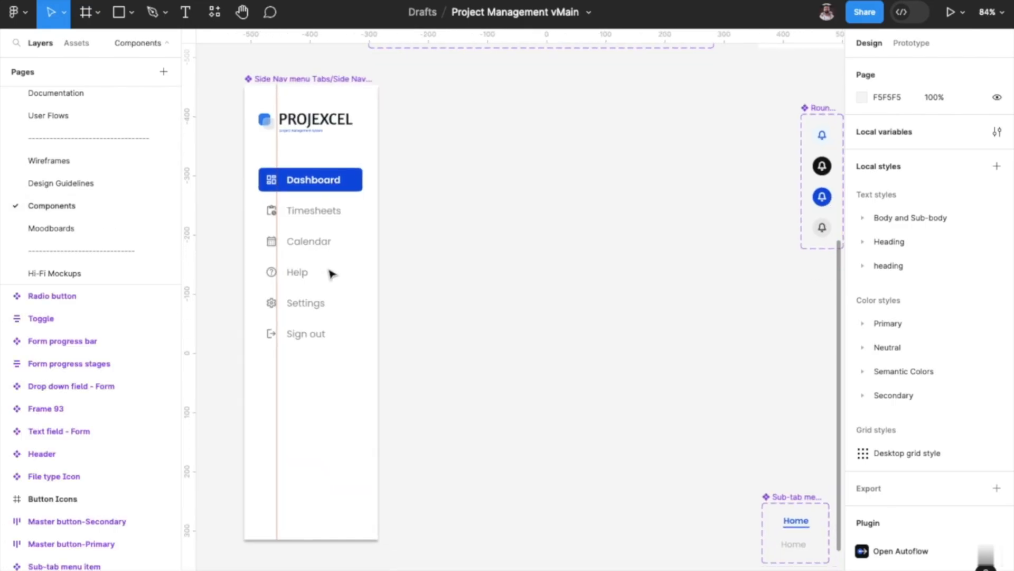
pyautogui.click(324, 101)
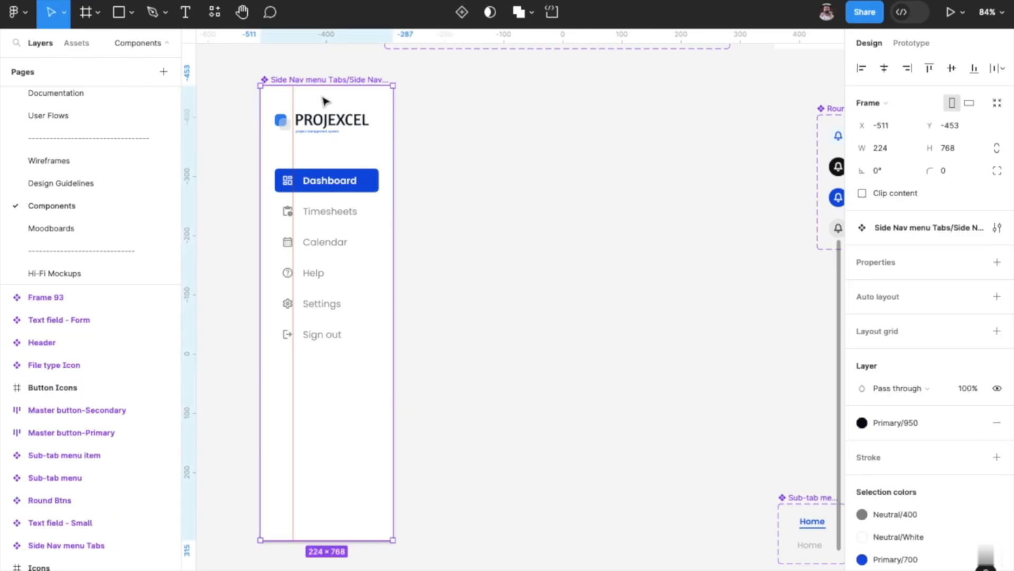
pyautogui.click(93, 273)
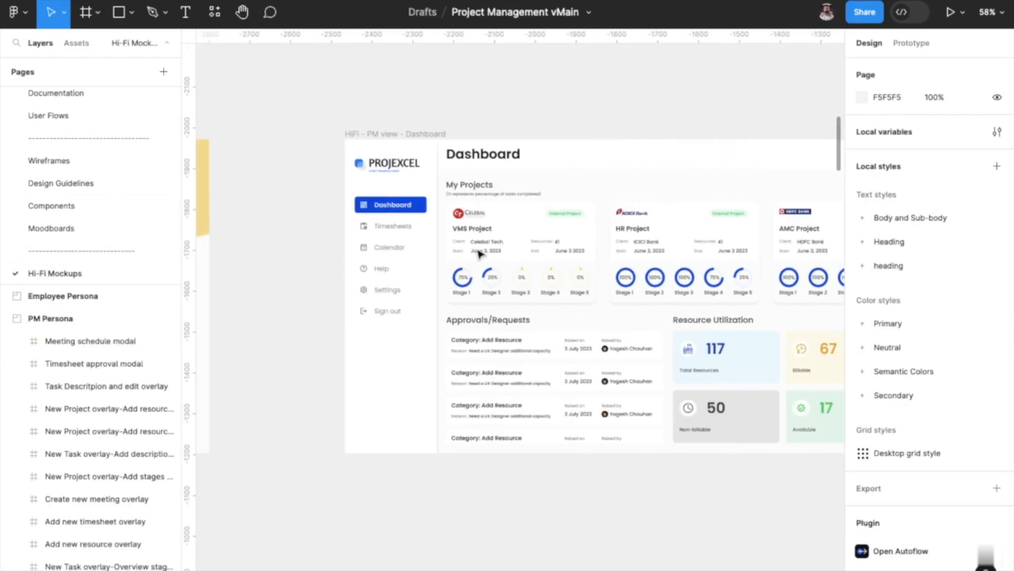
pyautogui.click(467, 309)
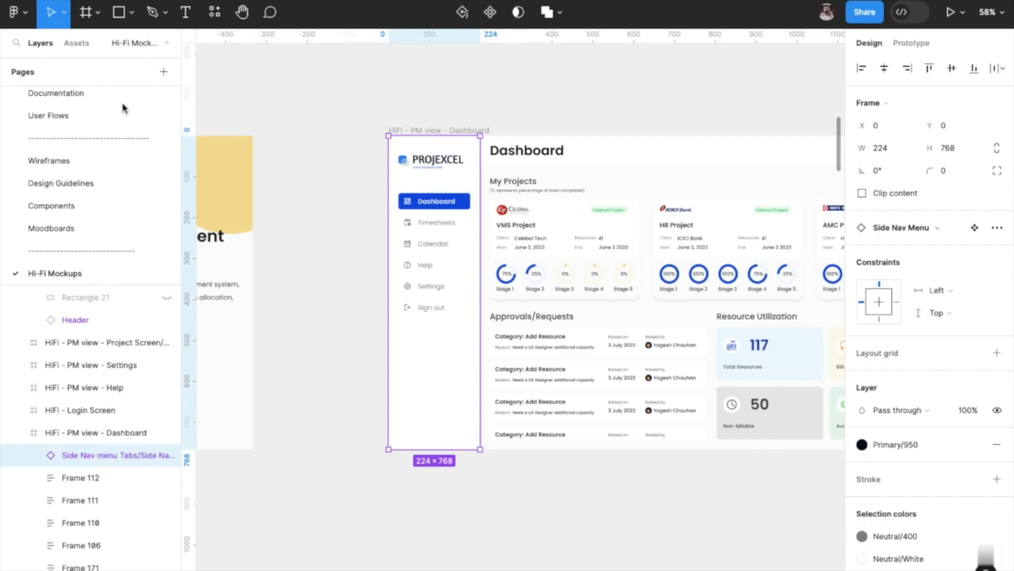
# Browse the file's local component assets under Components.
pyautogui.click(84, 50)
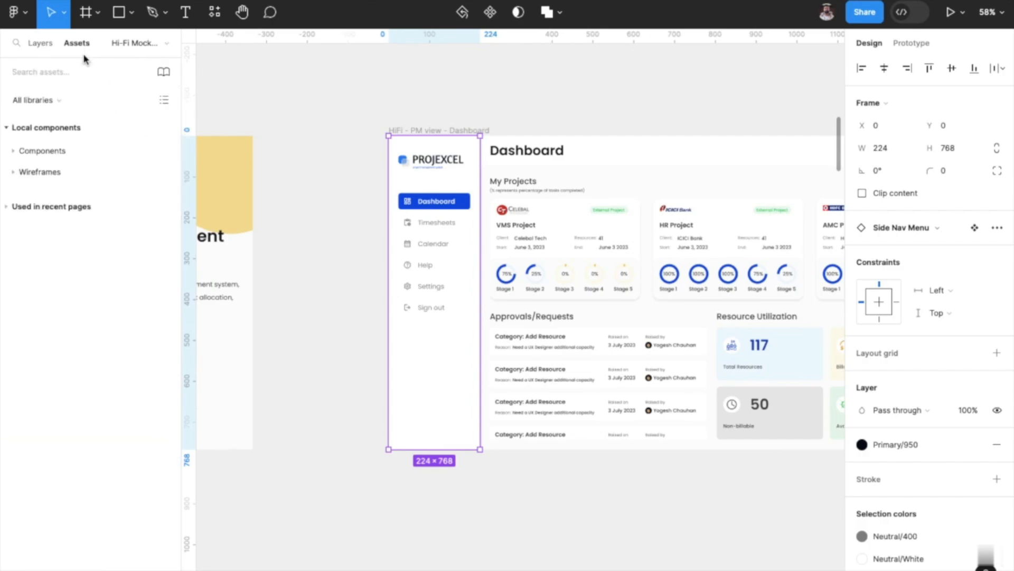
pyautogui.click(43, 151)
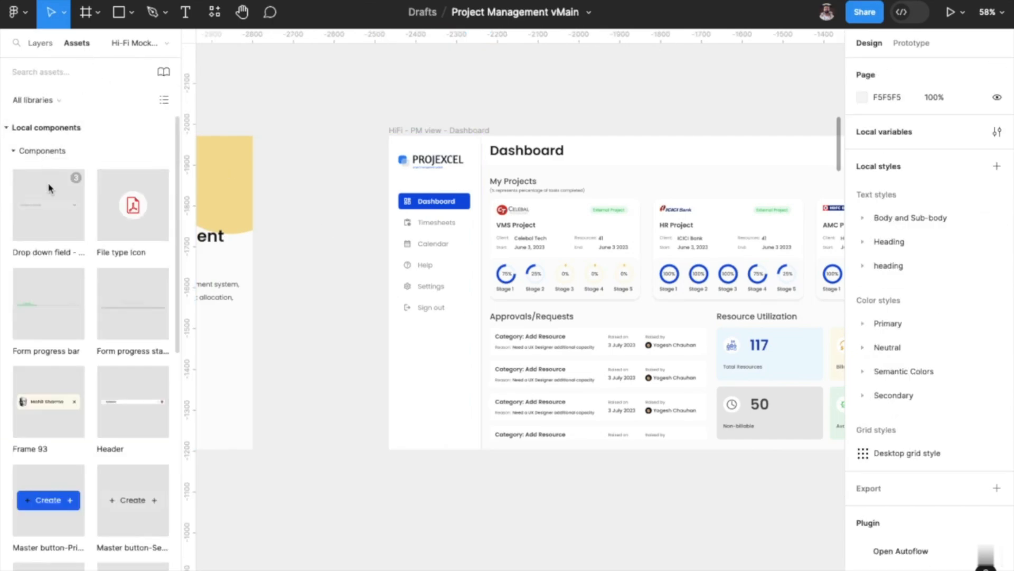
pyautogui.scroll(-5, 75, 353)
pyautogui.scroll(-3, 76, 352)
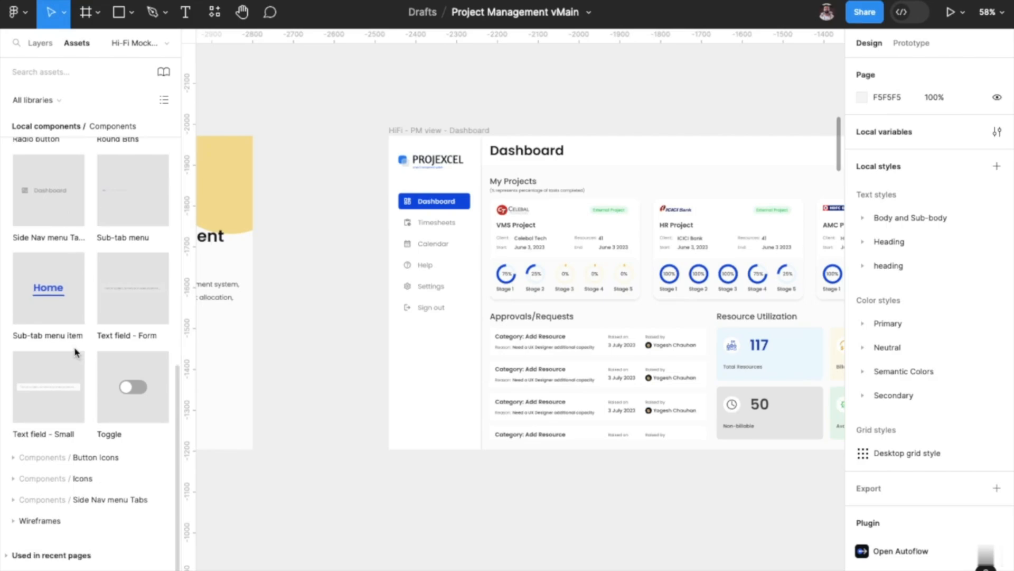
pyautogui.scroll(4, 76, 353)
pyautogui.scroll(5, 75, 352)
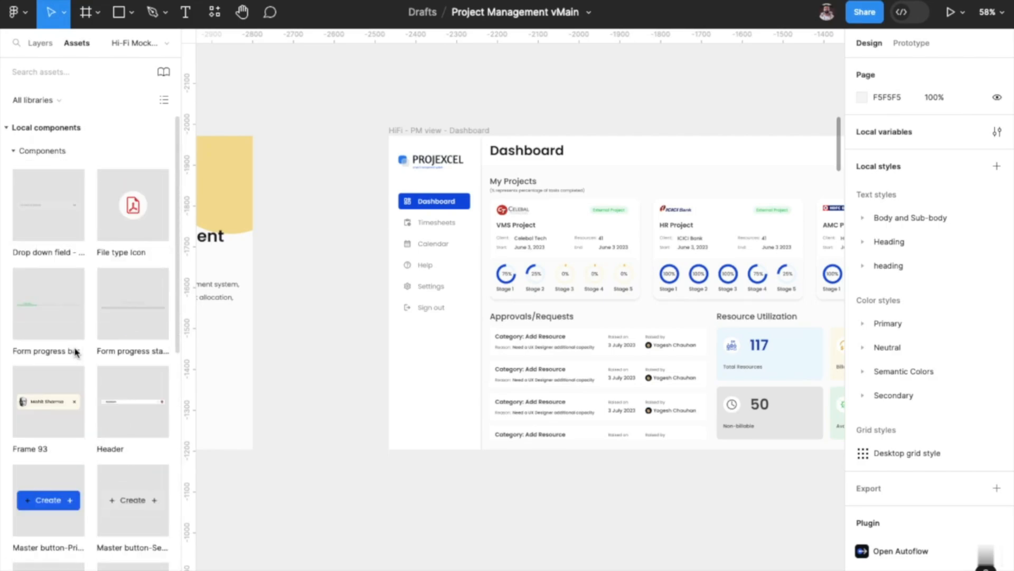
pyautogui.scroll(-5, 88, 302)
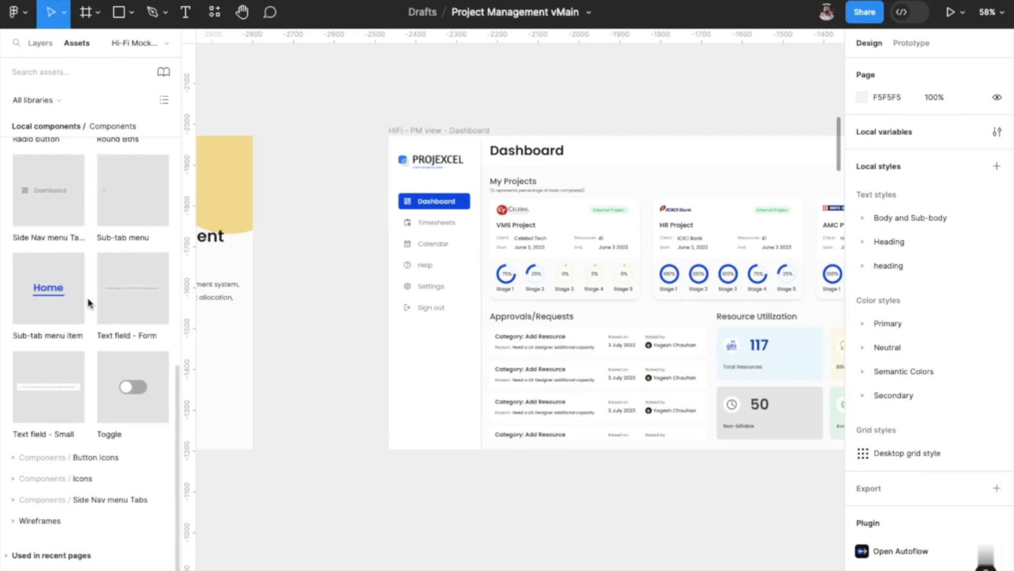
# Place an instance of the Side Nav Menu local component just below the Hi-Fi Dashboard frame's lower-left corner.
pyautogui.click(38, 522)
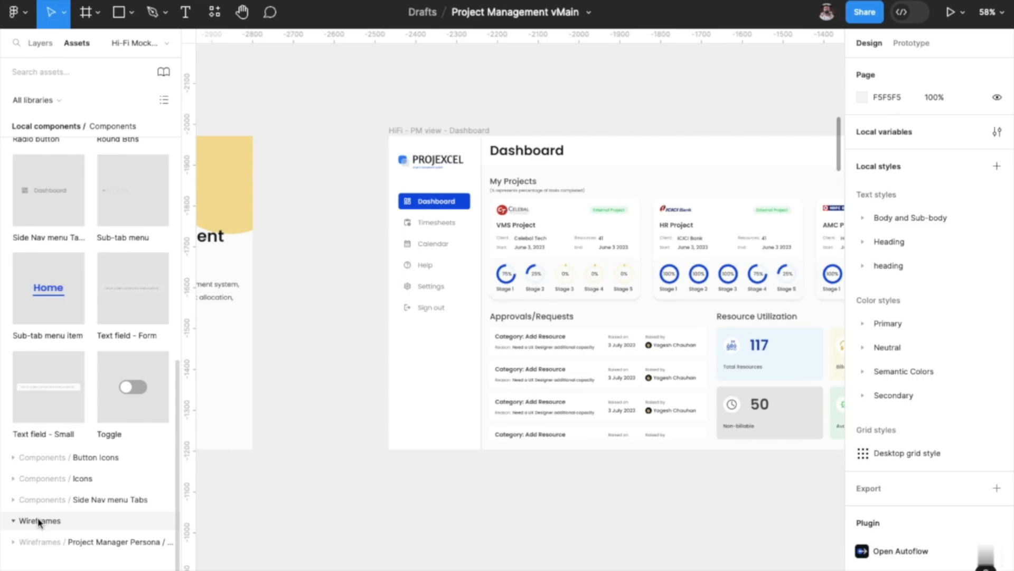
pyautogui.click(35, 502)
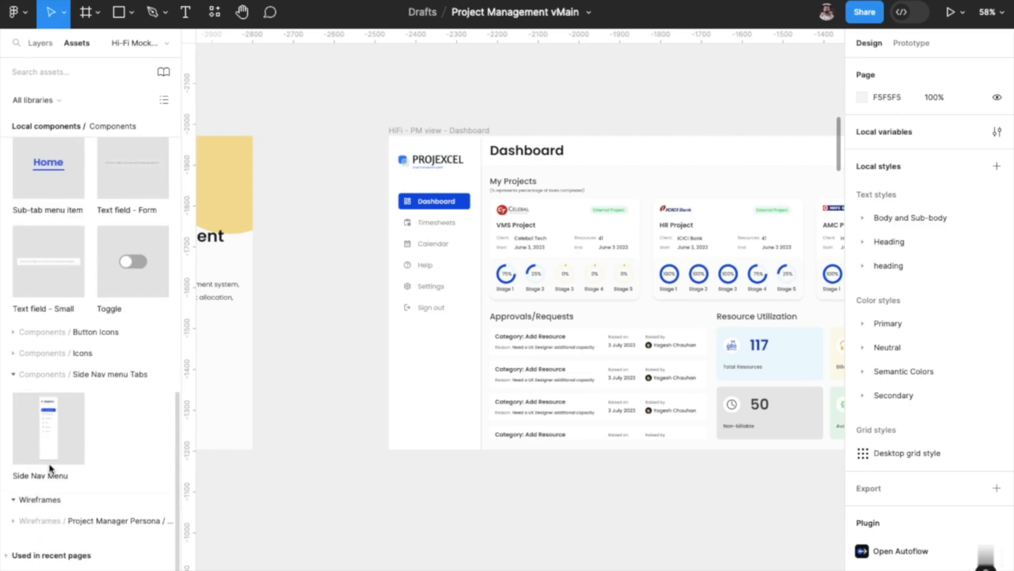
pyautogui.moveTo(50, 438); pyautogui.dragTo(317, 542)
pyautogui.scroll(-2, 358, 448)
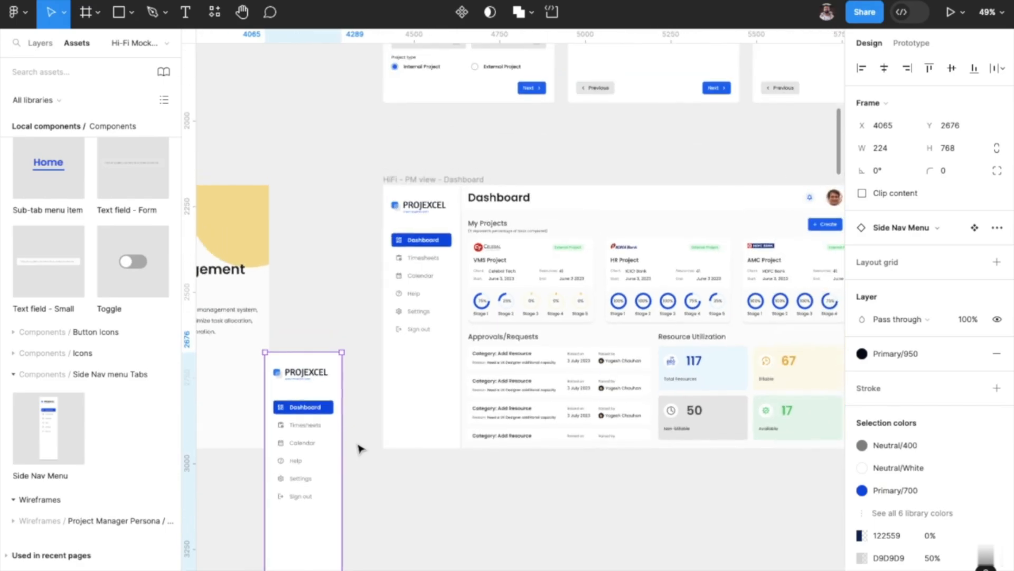
pyautogui.scroll(-3, 374, 378)
pyautogui.moveTo(307, 393); pyautogui.dragTo(370, 444)
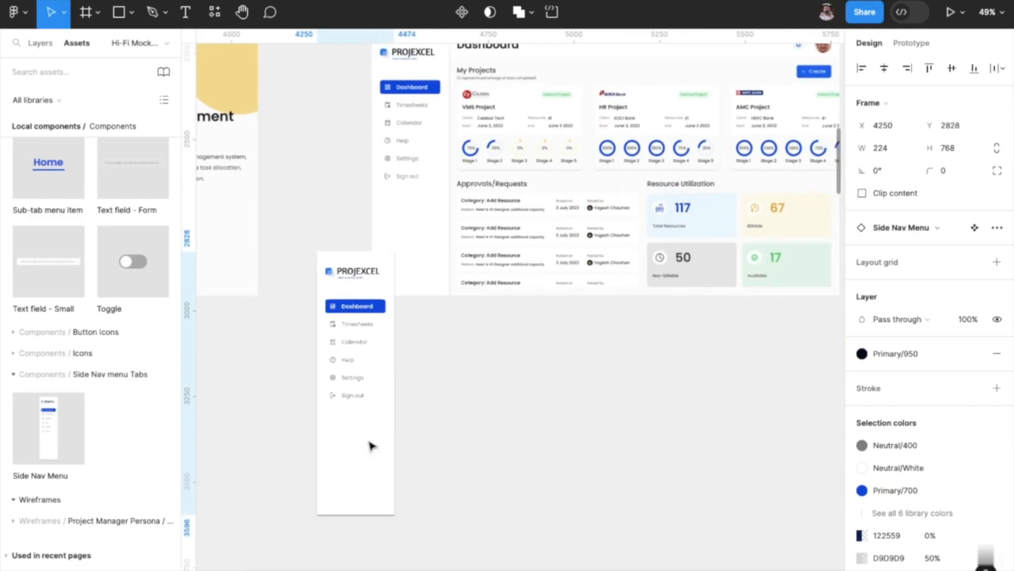
# Detach the Neutral/White colour style from the main Side Nav menu component and expand its full list of selection colours.
pyautogui.click(43, 44)
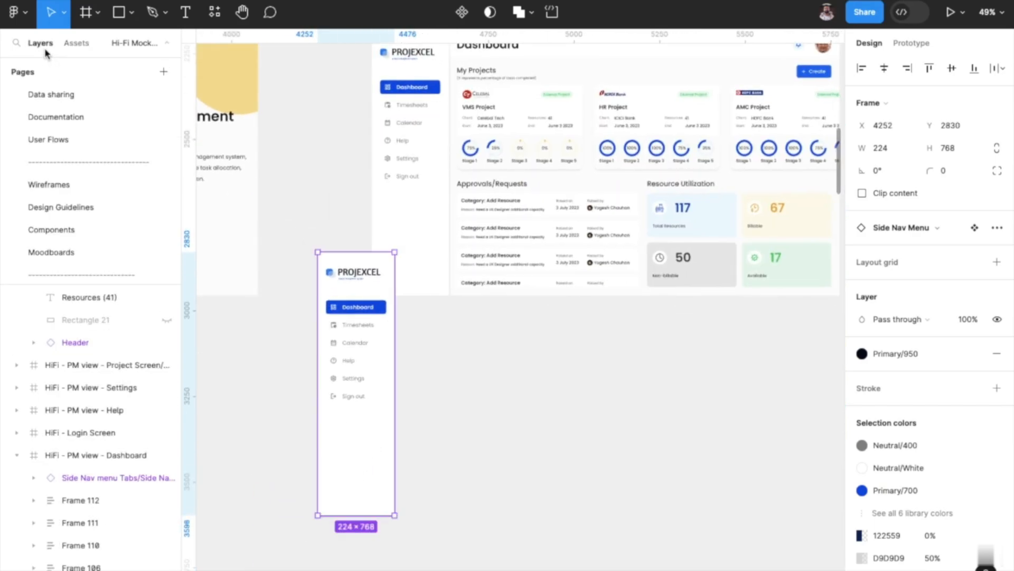
pyautogui.click(70, 228)
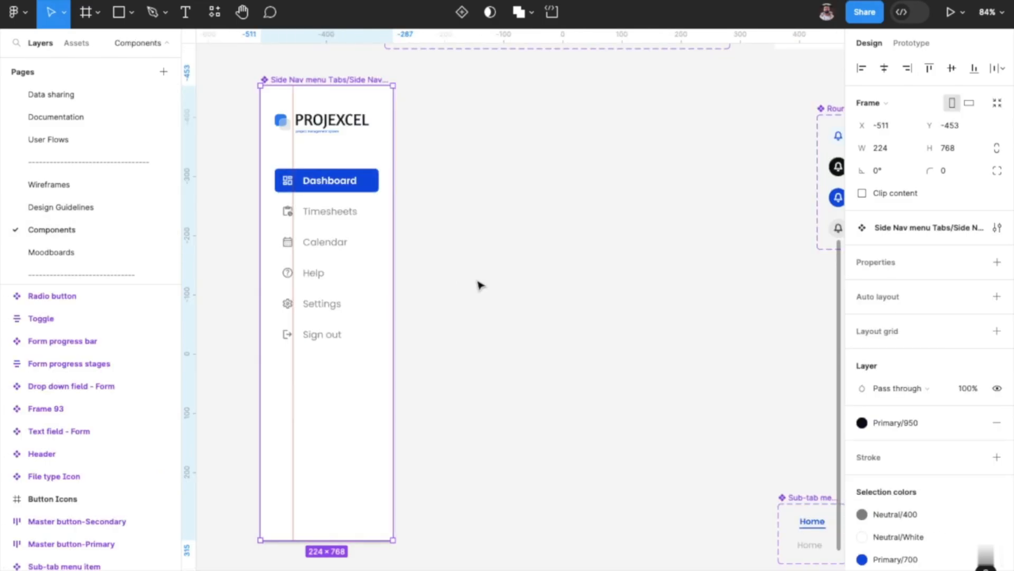
pyautogui.scroll(-1, 919, 464)
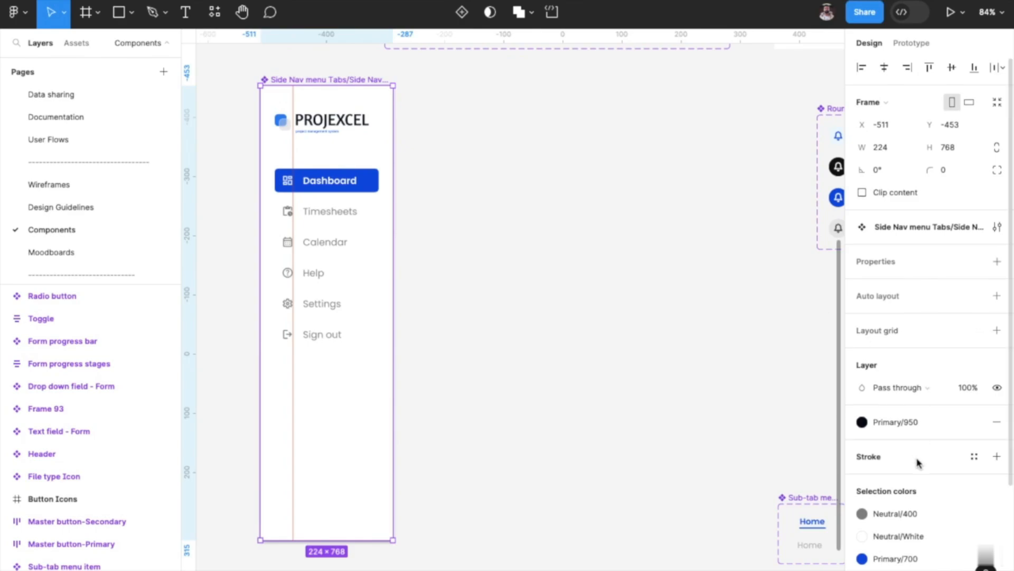
pyautogui.scroll(-3, 919, 464)
pyautogui.click(867, 392)
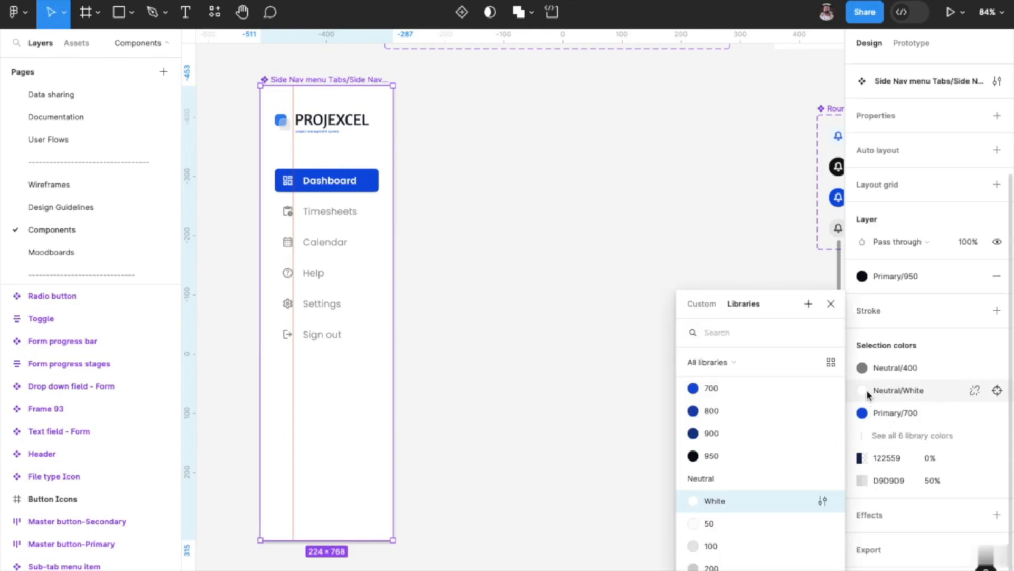
pyautogui.click(973, 394)
pyautogui.click(897, 436)
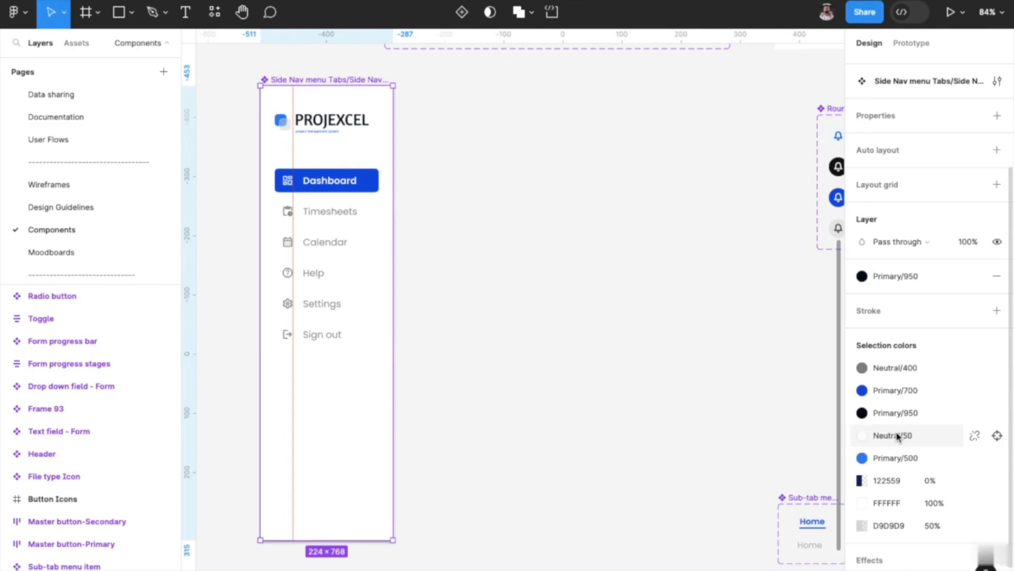
# Change the Side Nav menu component's FFFFFF colour to dark red 820000 and deselect the component.
pyautogui.scroll(-1, 897, 435)
pyautogui.click(871, 459)
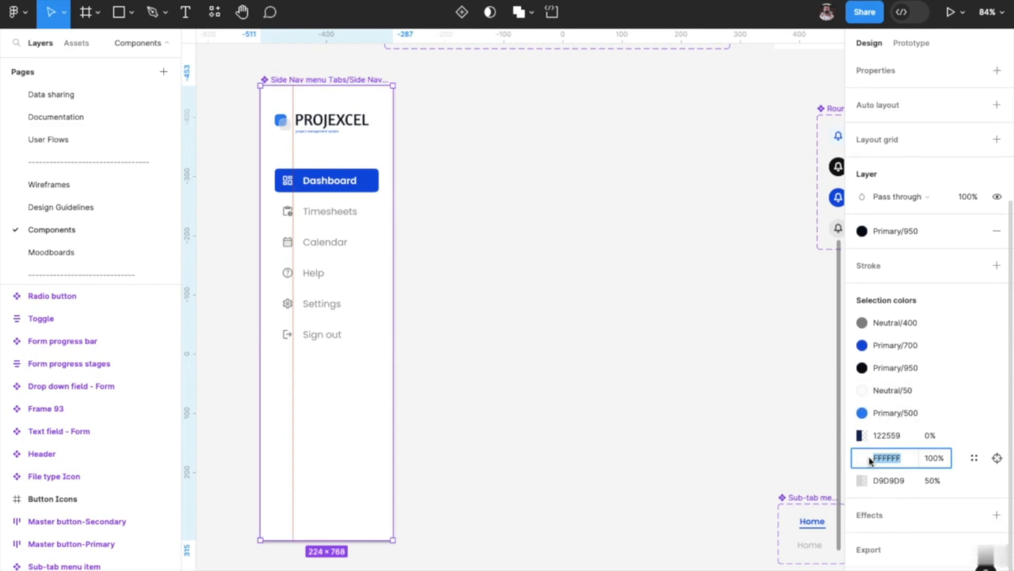
pyautogui.click(862, 458)
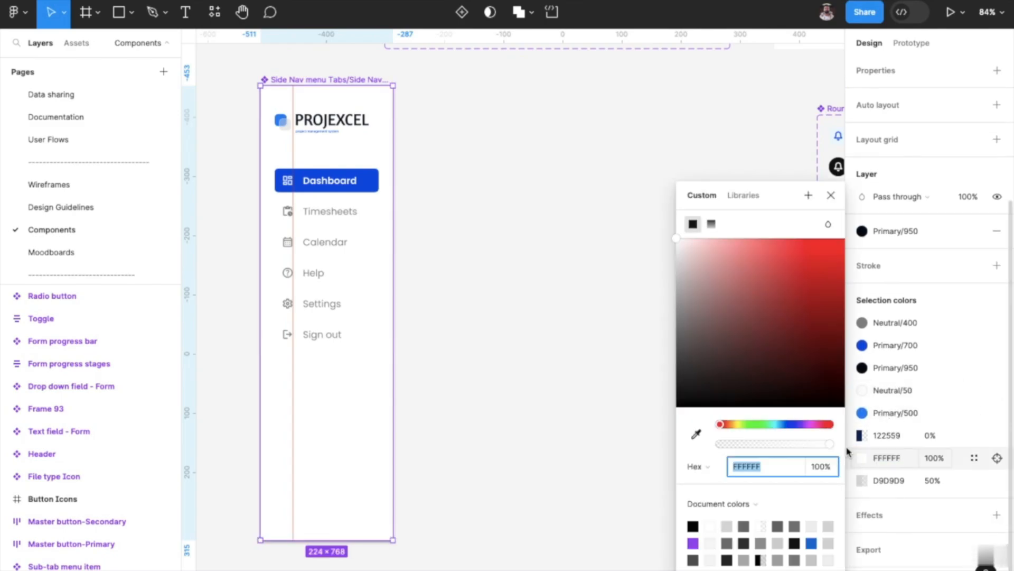
pyautogui.moveTo(781, 359); pyautogui.dragTo(918, 324)
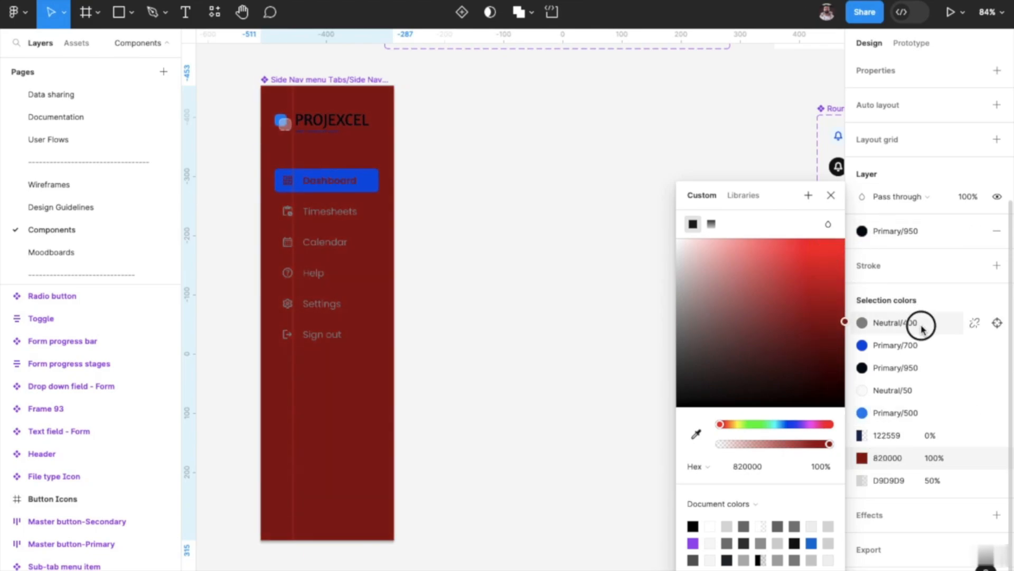
pyautogui.click(629, 337)
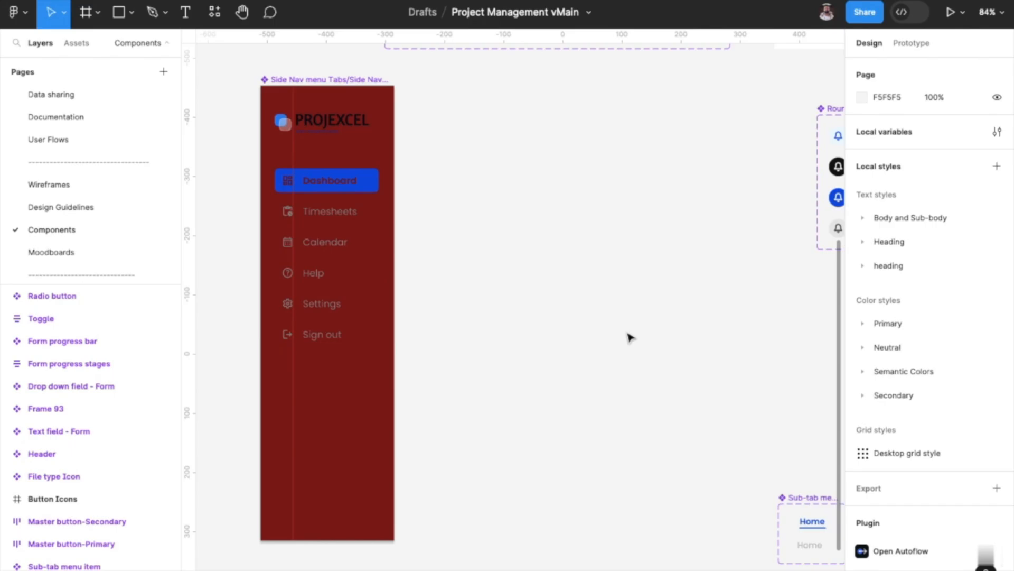
# Check the side navigation colour on the placed instance and across the Hi-Fi mockup screens.
pyautogui.scroll(-1, 93, 254)
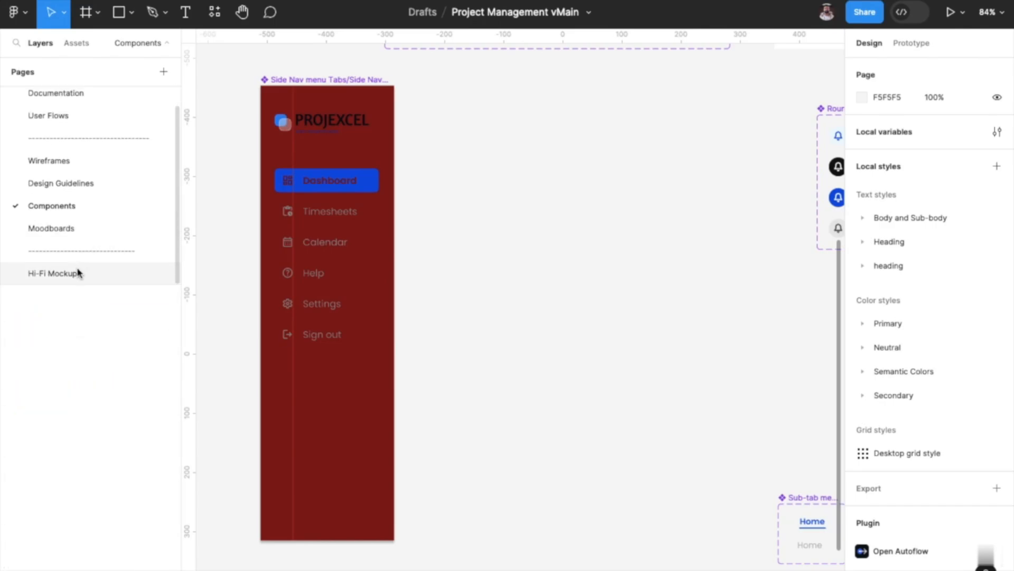
pyautogui.click(78, 272)
pyautogui.scroll(-5, 353, 333)
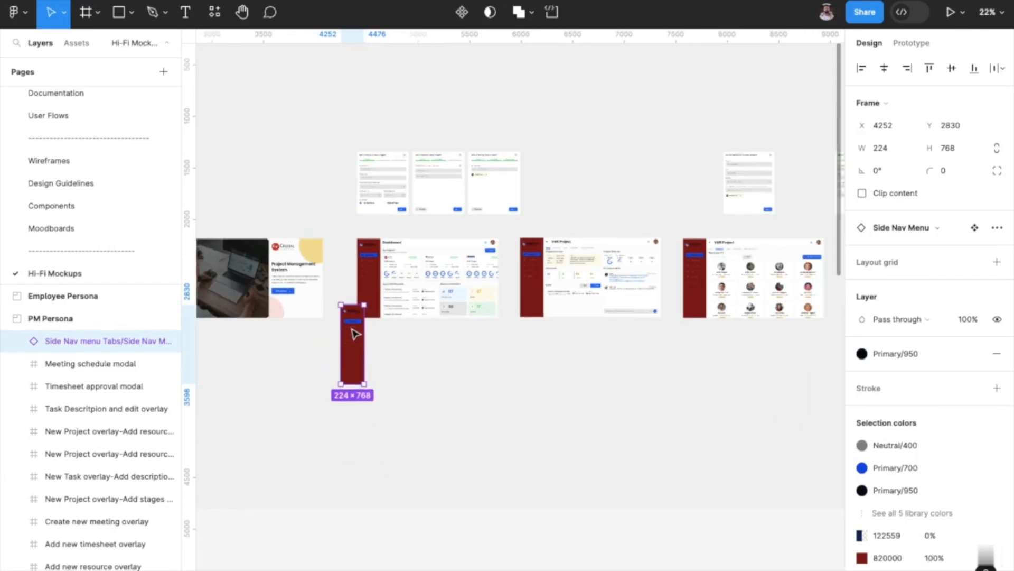
pyautogui.scroll(-5, 355, 334)
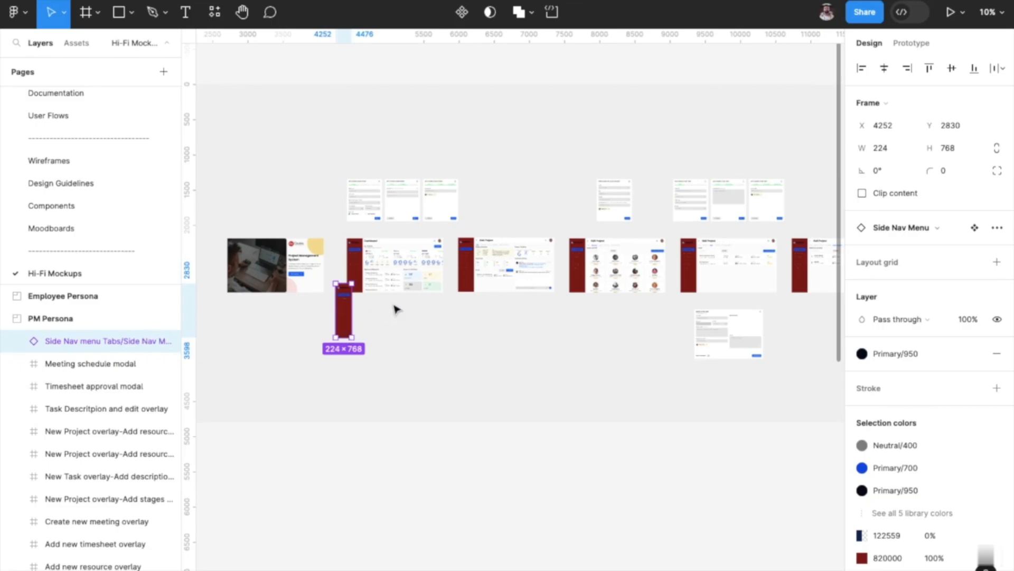
# Try to delete the Side Nav Menu instance placed just below the Hi-Fi Dashboard frame.
pyautogui.scroll(3, 396, 309)
pyautogui.click(370, 313)
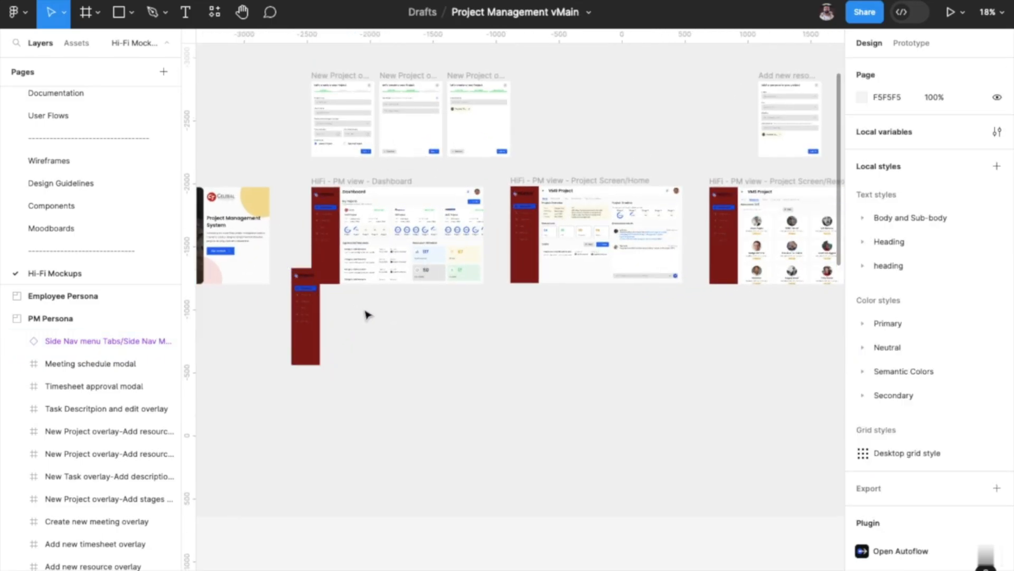
pyautogui.click(313, 324)
pyautogui.press('Delete')
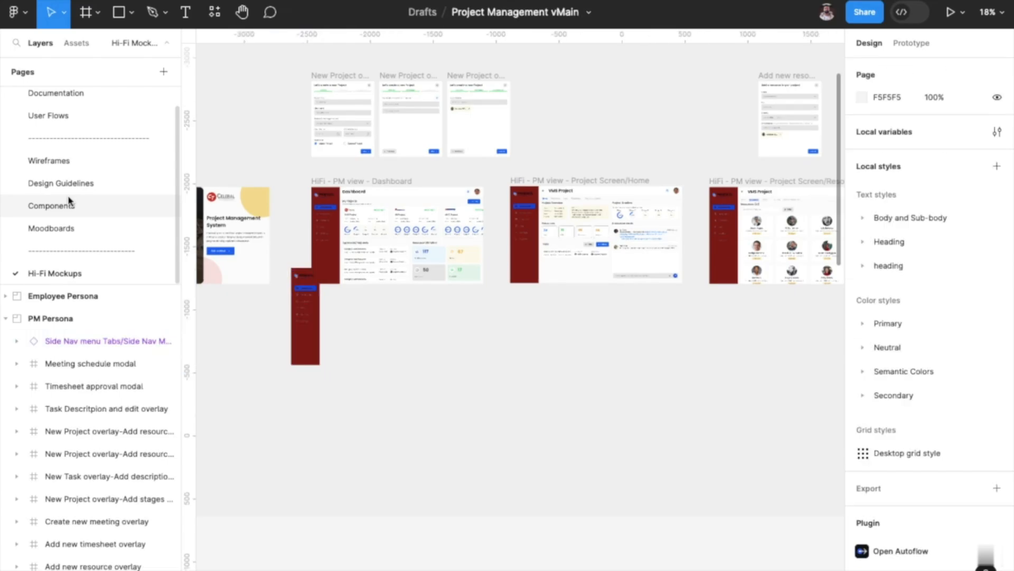
# Go to the Components page and examine the side navigation menu, the primary and secondary master buttons, and the round buttons.
pyautogui.click(68, 205)
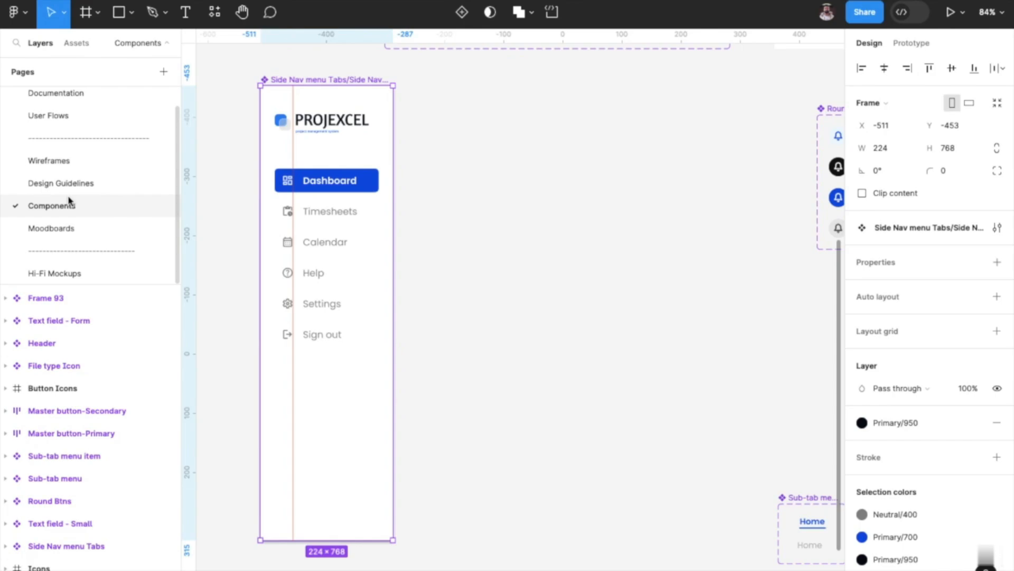
pyautogui.scroll(-4, 425, 291)
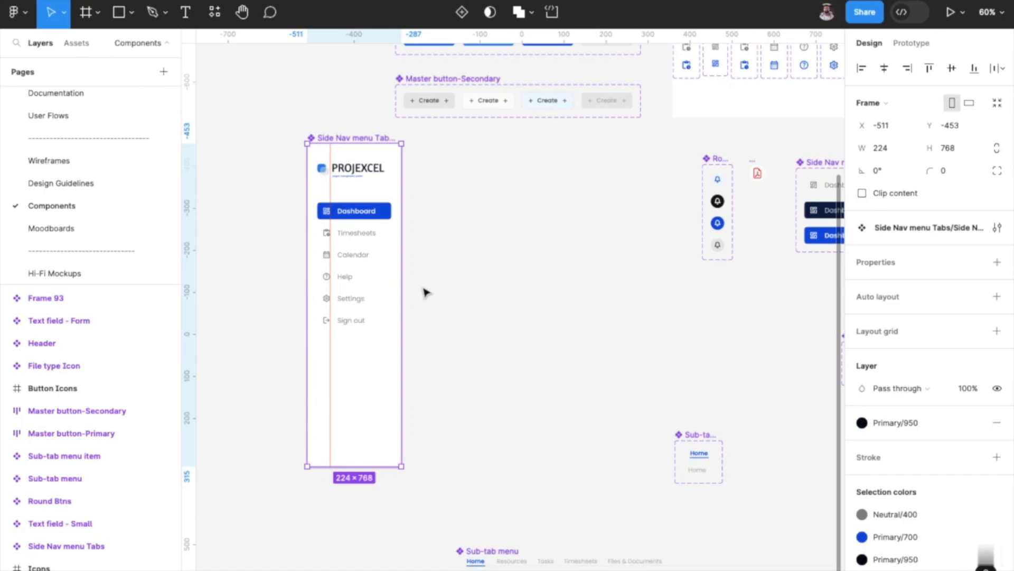
pyautogui.hscroll(2, 425, 292)
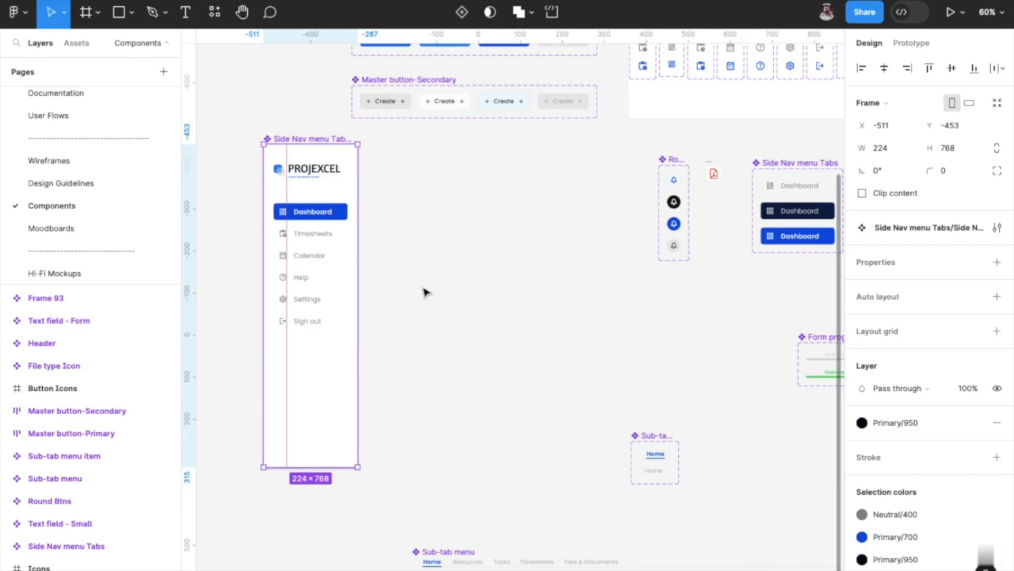
pyautogui.hscroll(2, 426, 292)
pyautogui.scroll(2, 422, 290)
pyautogui.scroll(2, 409, 222)
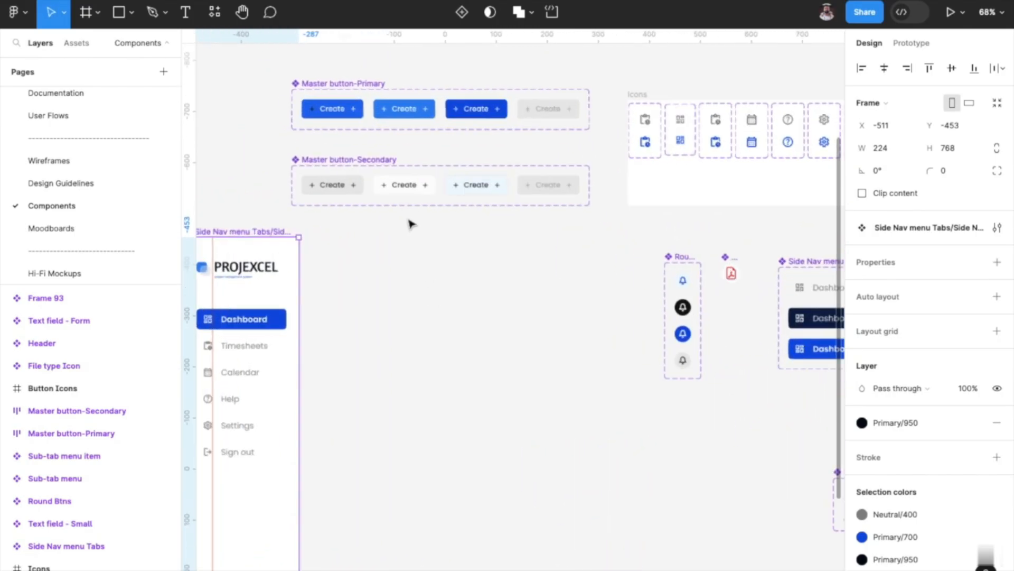
pyautogui.scroll(3, 410, 222)
pyautogui.scroll(1, 408, 217)
pyautogui.hscroll(3, 497, 302)
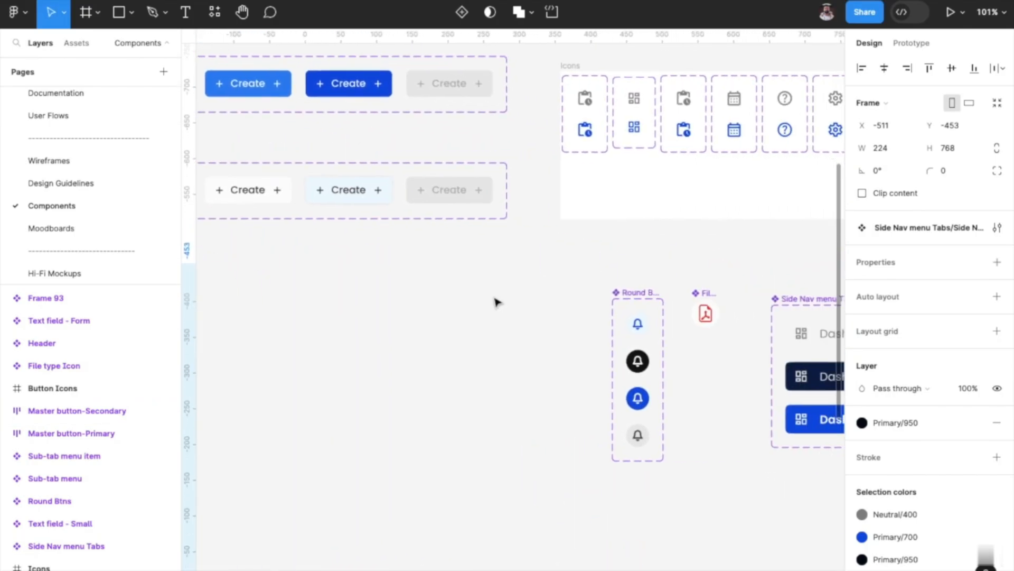
pyautogui.scroll(-5, 496, 302)
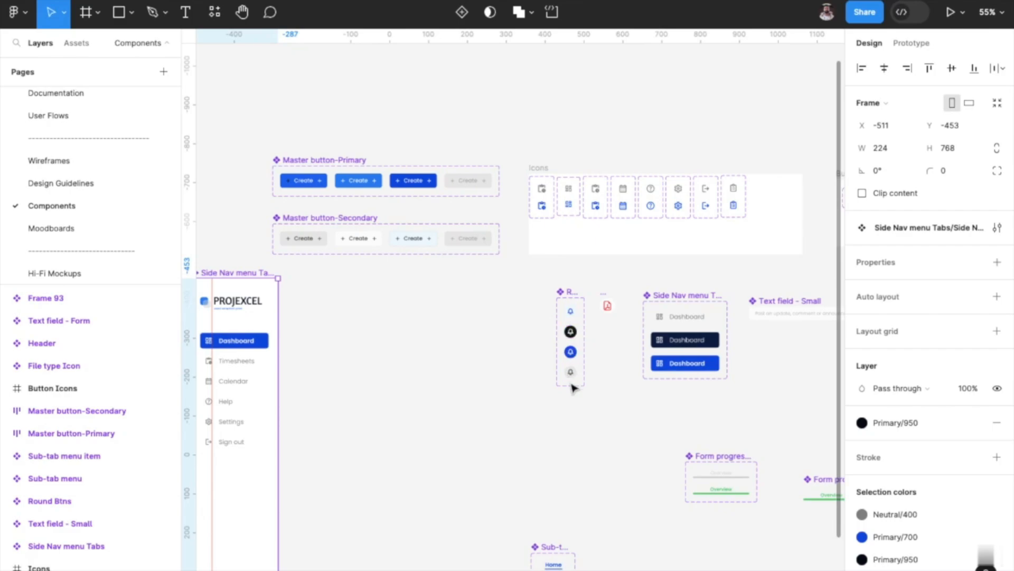
# Examine the navigation and button icons, text fields, form progress bar, toggle, radio button and drop-down components.
pyautogui.scroll(-2, 572, 387)
pyautogui.hscroll(2, 572, 388)
pyautogui.hscroll(4, 565, 150)
pyautogui.scroll(-1, 564, 150)
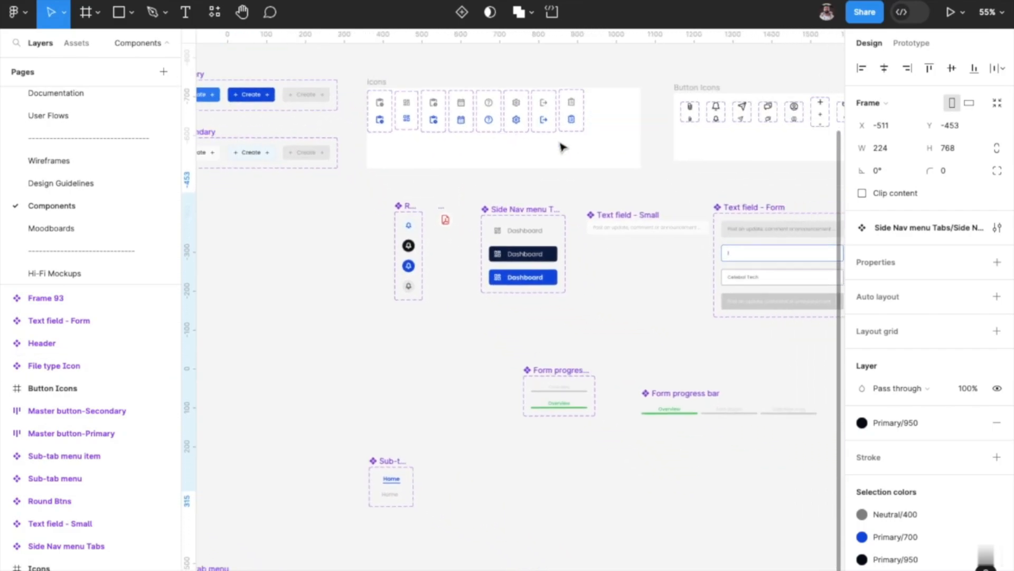
pyautogui.hscroll(3, 546, 367)
pyautogui.scroll(-1, 546, 367)
pyautogui.hscroll(4, 563, 376)
pyautogui.scroll(1, 564, 376)
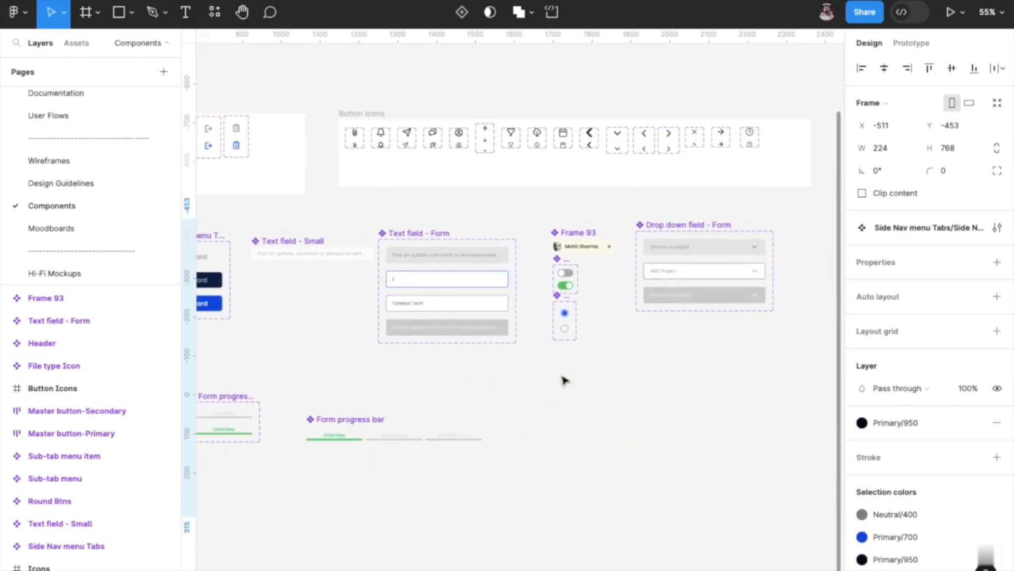
pyautogui.hscroll(1, 564, 380)
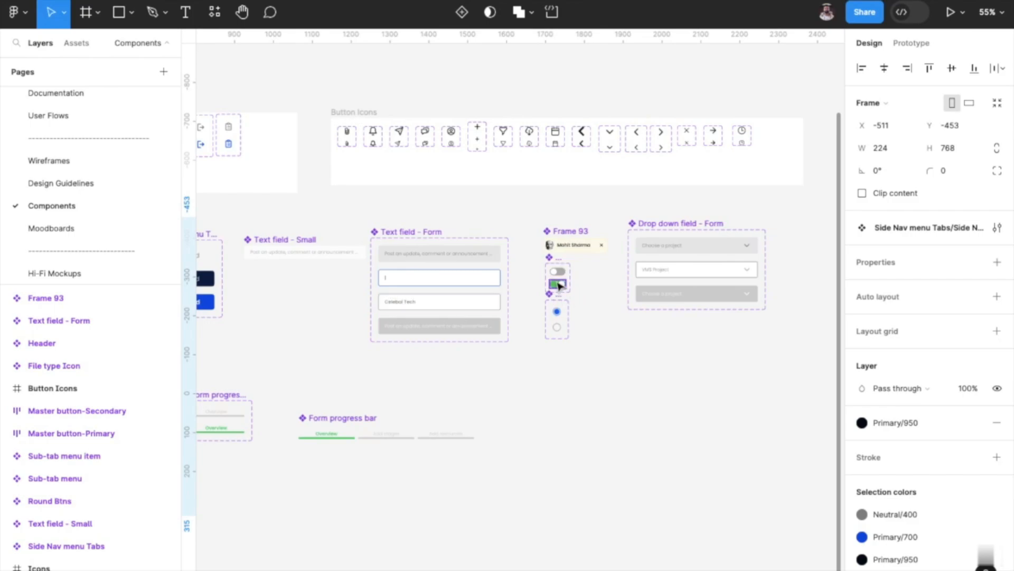
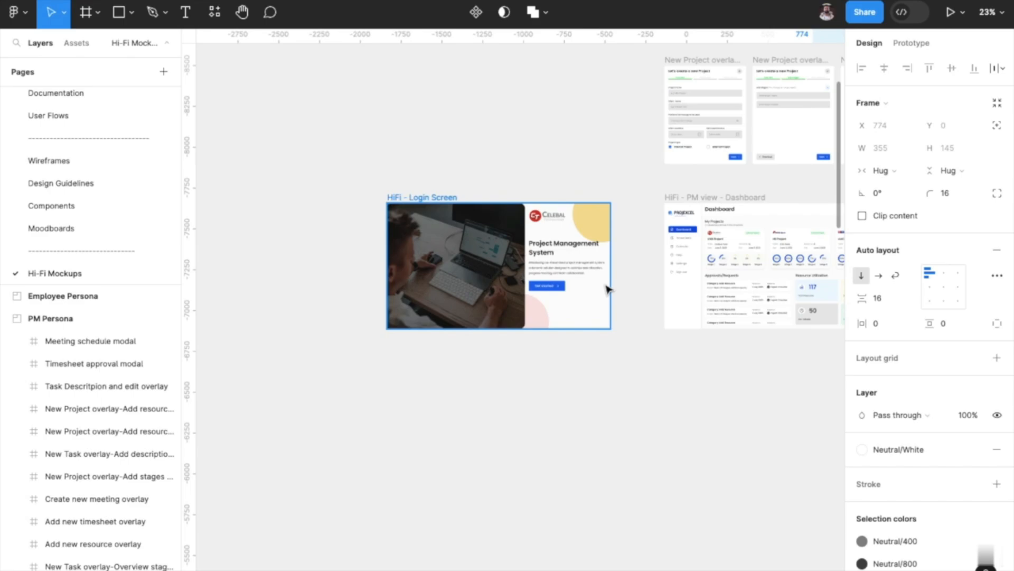
# Switch to prototyping and inspect the interaction of the Get started button on the HiFi - Login Screen.
pyautogui.click(901, 55)
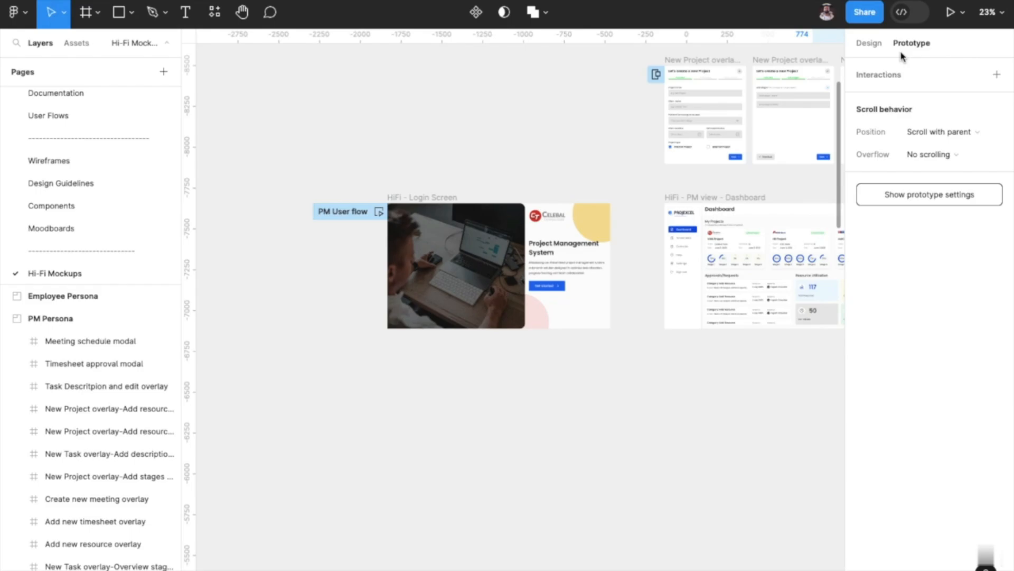
pyautogui.hscroll(2, 625, 233)
pyautogui.scroll(-1, 625, 232)
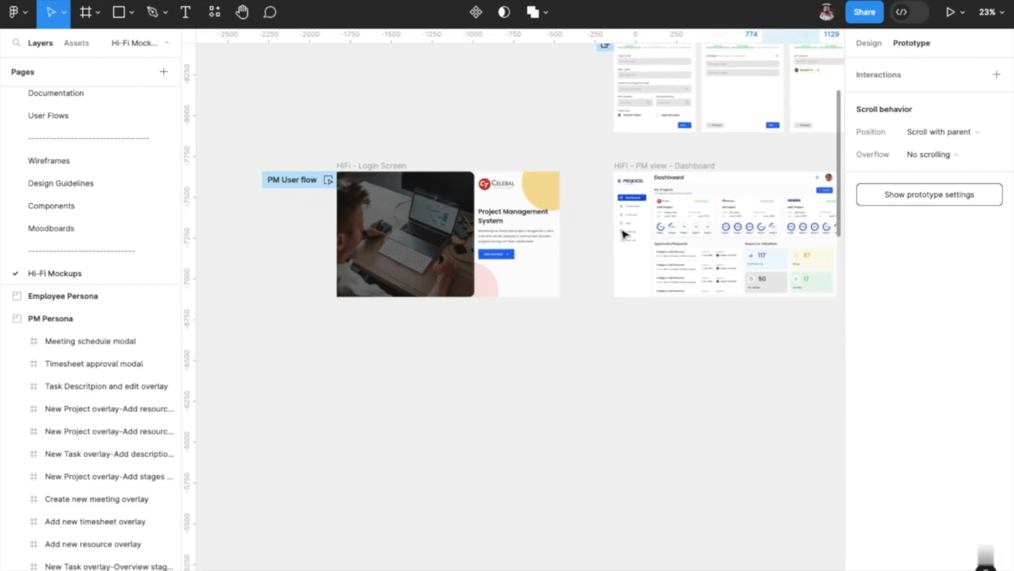
pyautogui.hscroll(1, 625, 232)
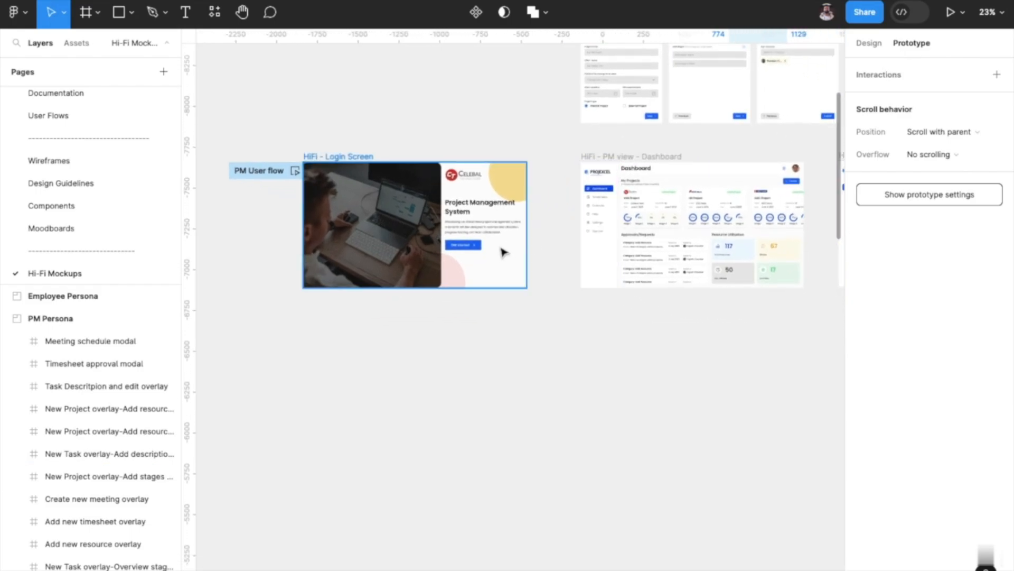
pyautogui.scroll(4, 503, 252)
pyautogui.hscroll(1, 504, 252)
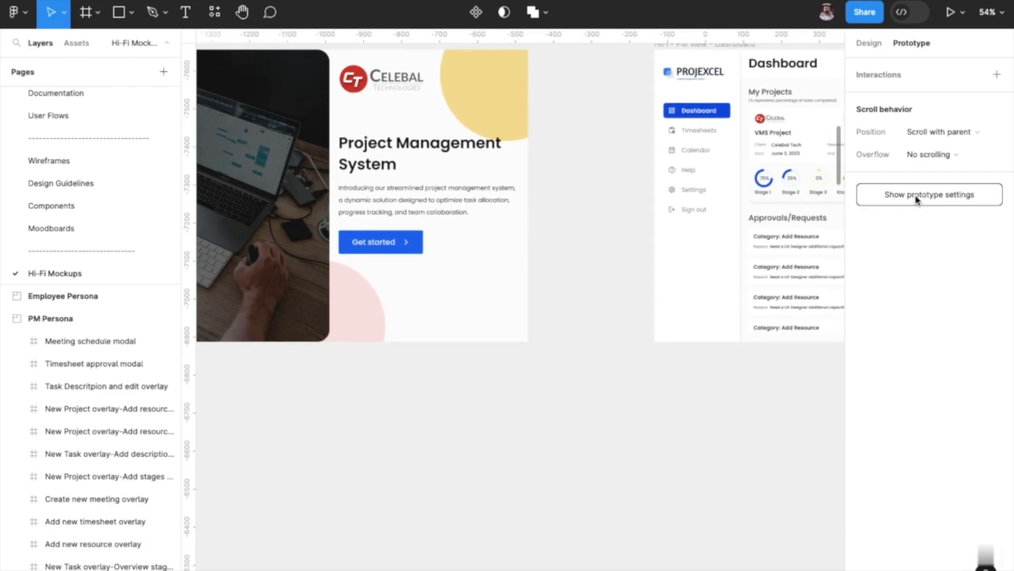
pyautogui.click(406, 248)
pyautogui.hscroll(-5, 351, 131)
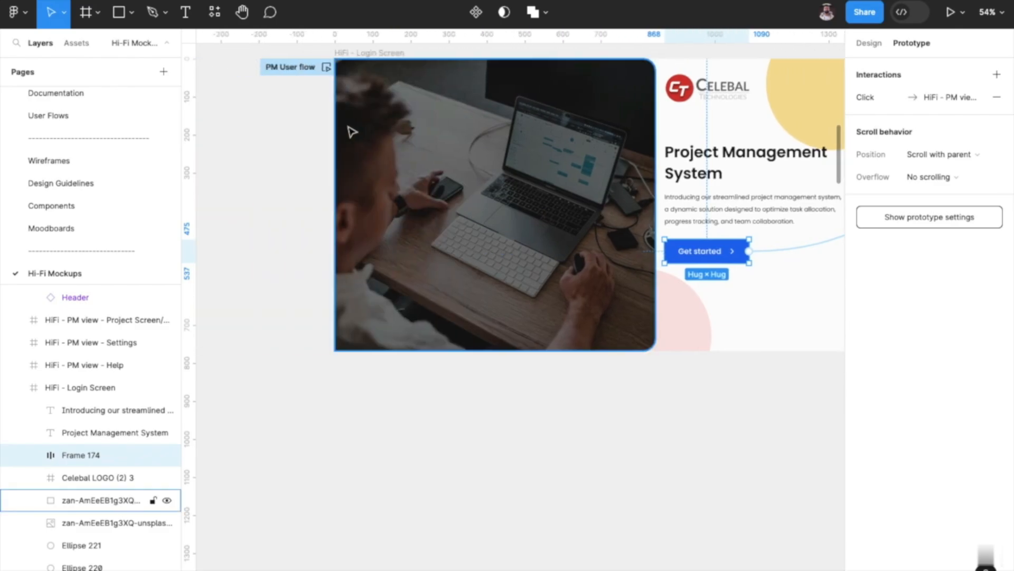
# Delete the prototype connection leading from the Get started button to the PM view Dashboard screen.
pyautogui.scroll(2, 501, 122)
pyautogui.hscroll(4, 501, 122)
pyautogui.scroll(3, 501, 124)
pyautogui.hscroll(2, 501, 124)
pyautogui.scroll(-10, 501, 125)
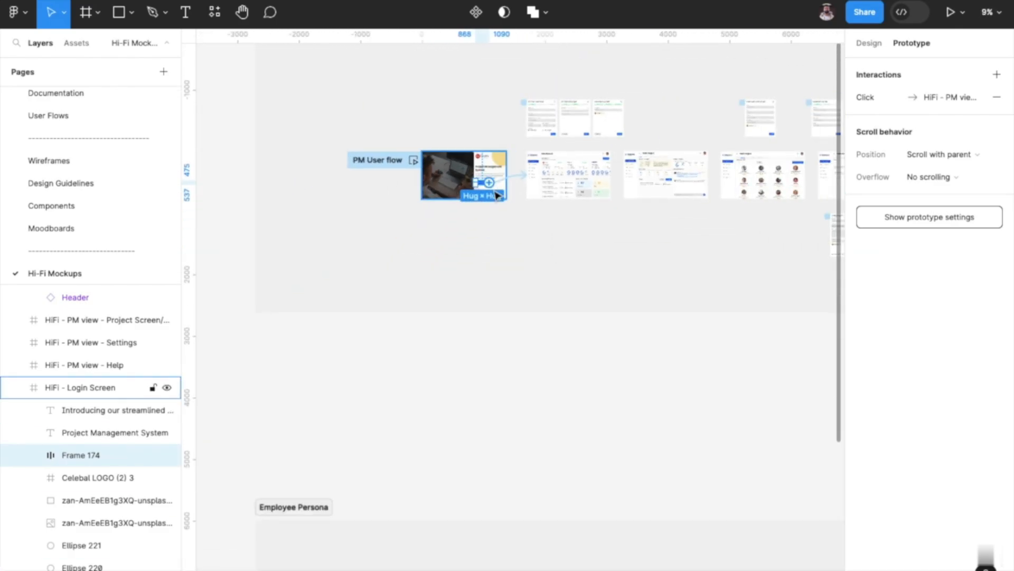
pyautogui.scroll(5, 492, 193)
pyautogui.scroll(3, 497, 197)
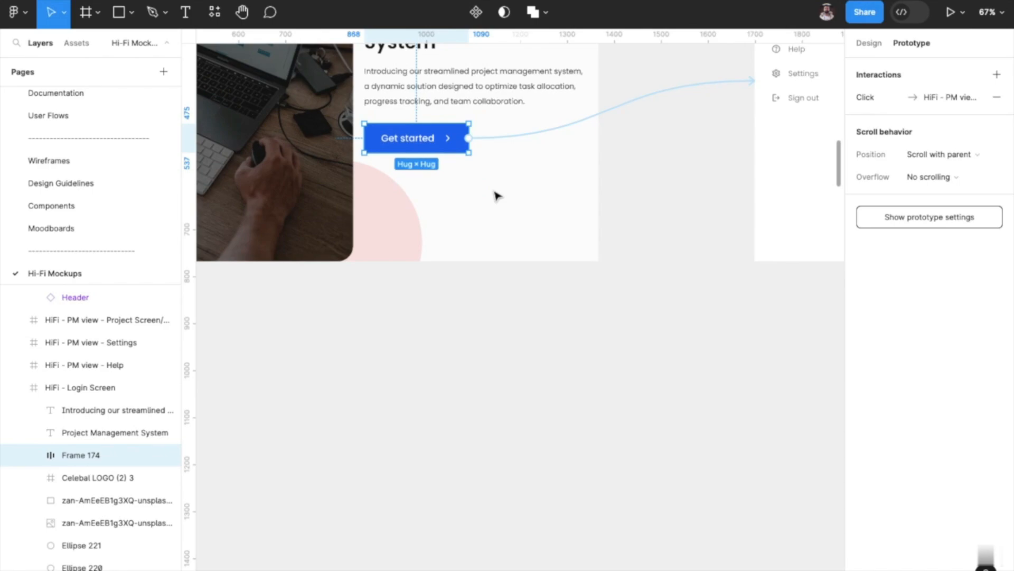
pyautogui.click(597, 117)
pyautogui.press('Delete')
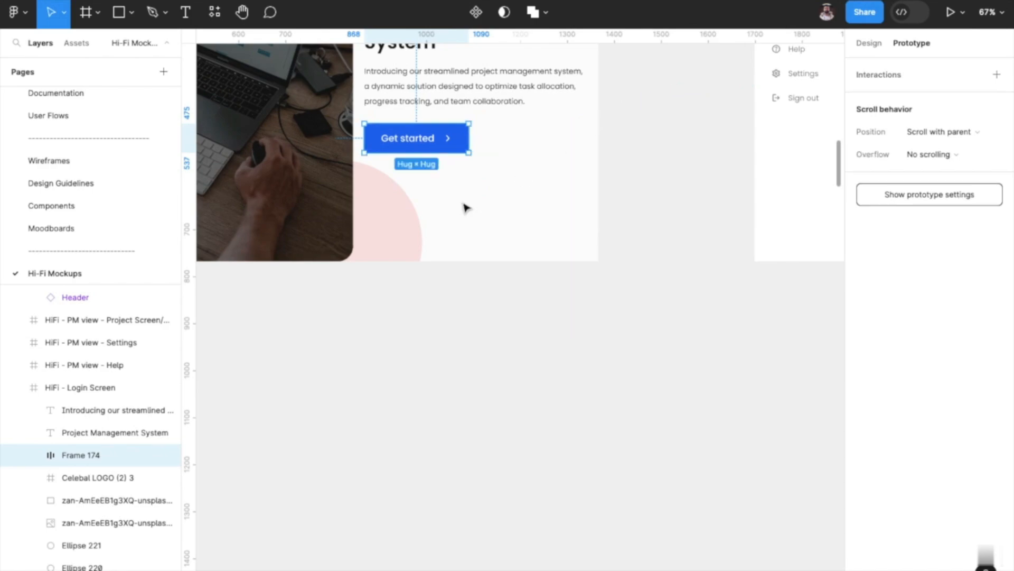
# Try linking the Get started button to the PM view Dashboard frame with an On click connection drawn on the canvas, and remove the interaction.
pyautogui.scroll(2, 465, 206)
pyautogui.hscroll(3, 465, 207)
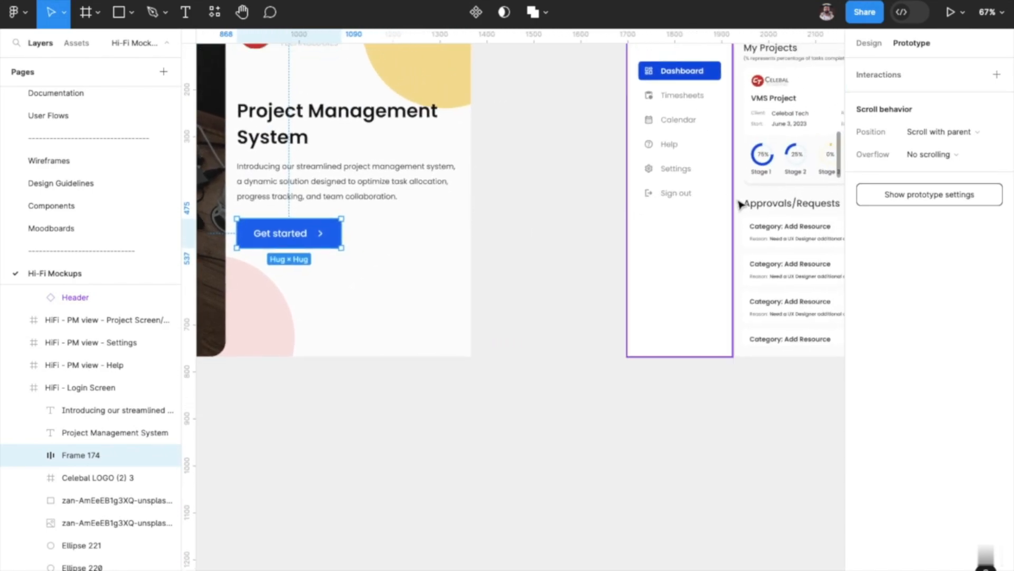
pyautogui.hscroll(3, 677, 220)
pyautogui.hscroll(4, 675, 220)
pyautogui.hscroll(-8, 670, 220)
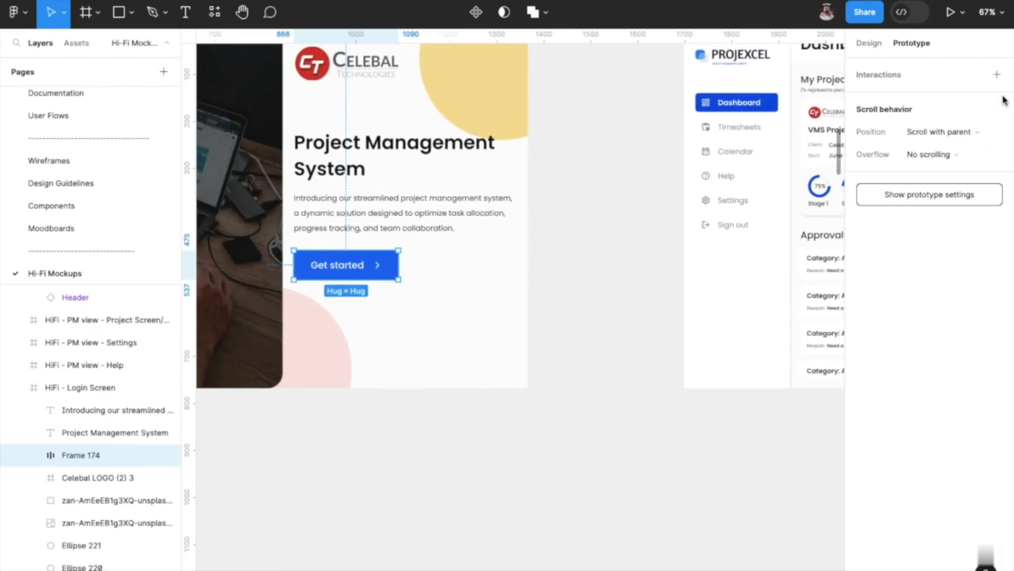
pyautogui.click(997, 74)
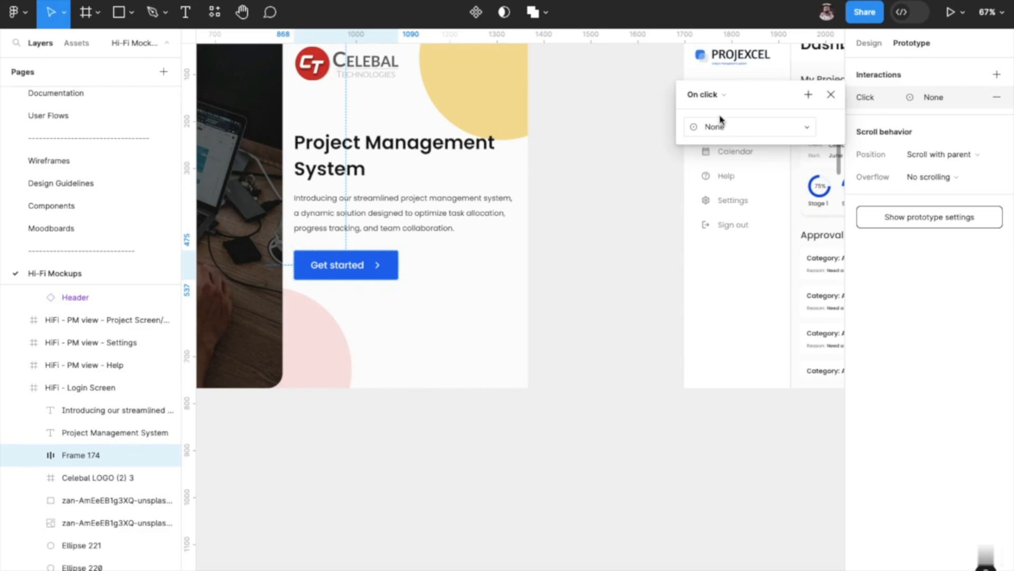
pyautogui.click(714, 96)
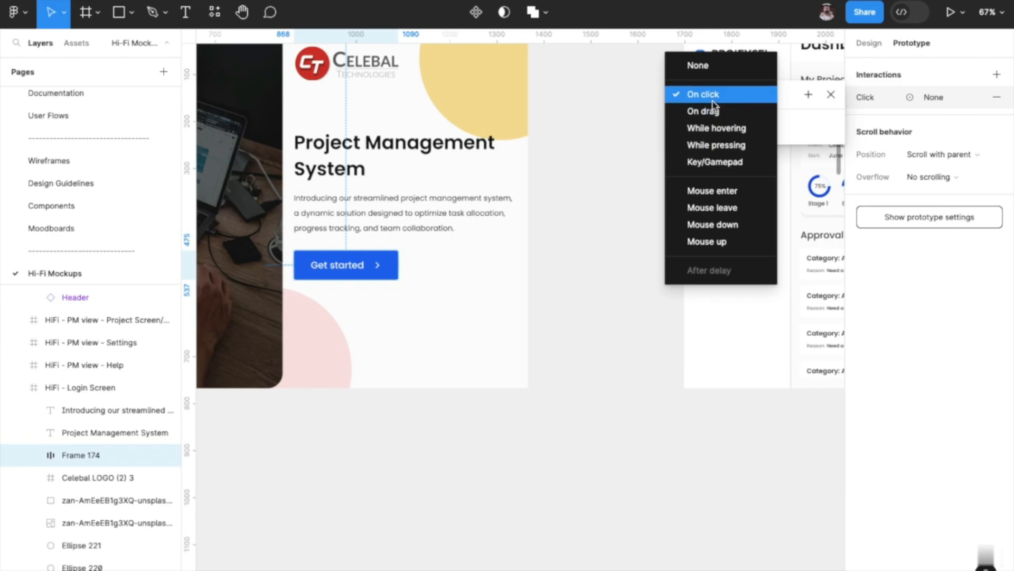
pyautogui.click(713, 100)
pyautogui.hscroll(5, 606, 257)
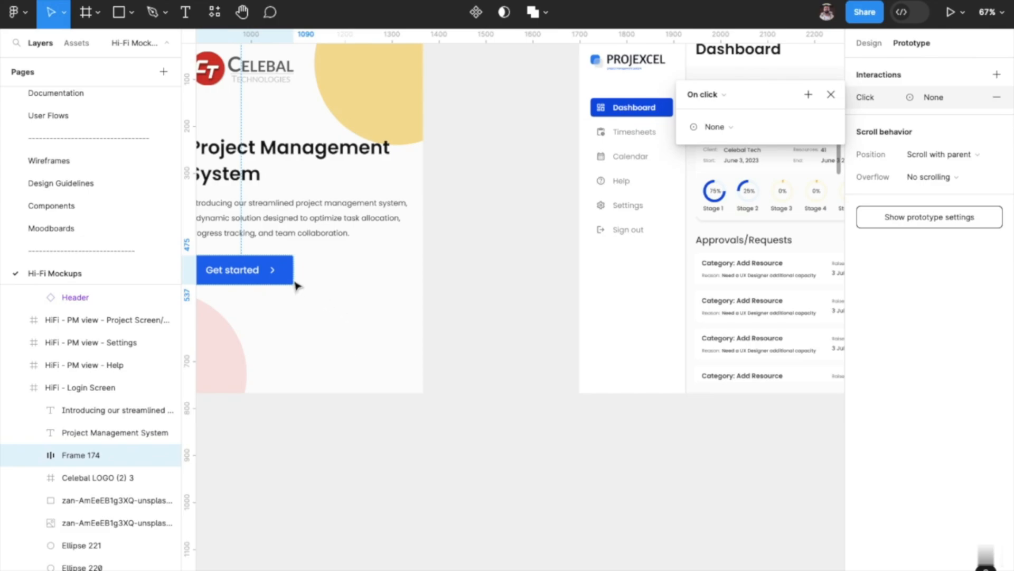
pyautogui.moveTo(292, 271)
pyautogui.moveTo(294, 271); pyautogui.dragTo(600, 211)
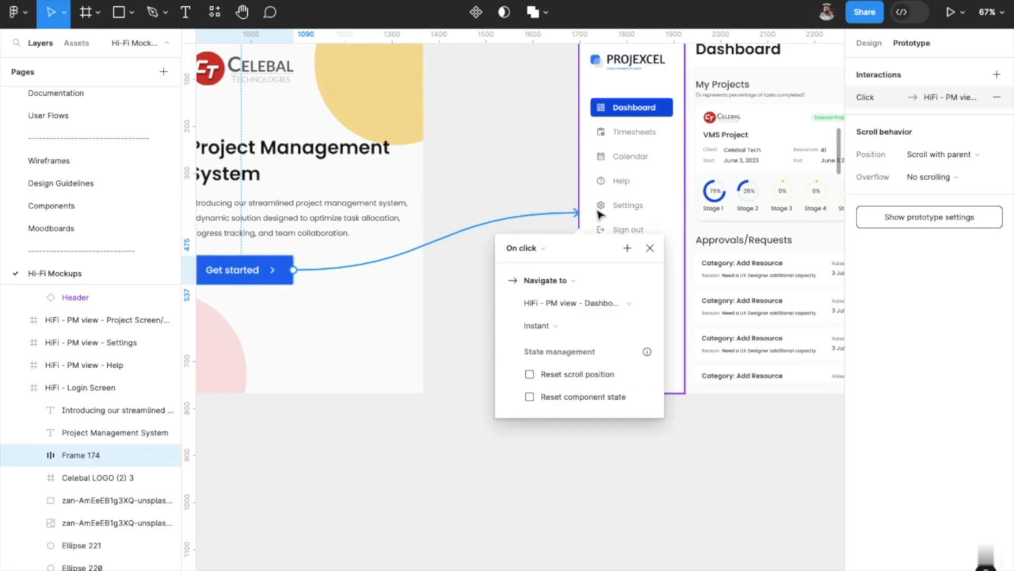
pyautogui.click(996, 100)
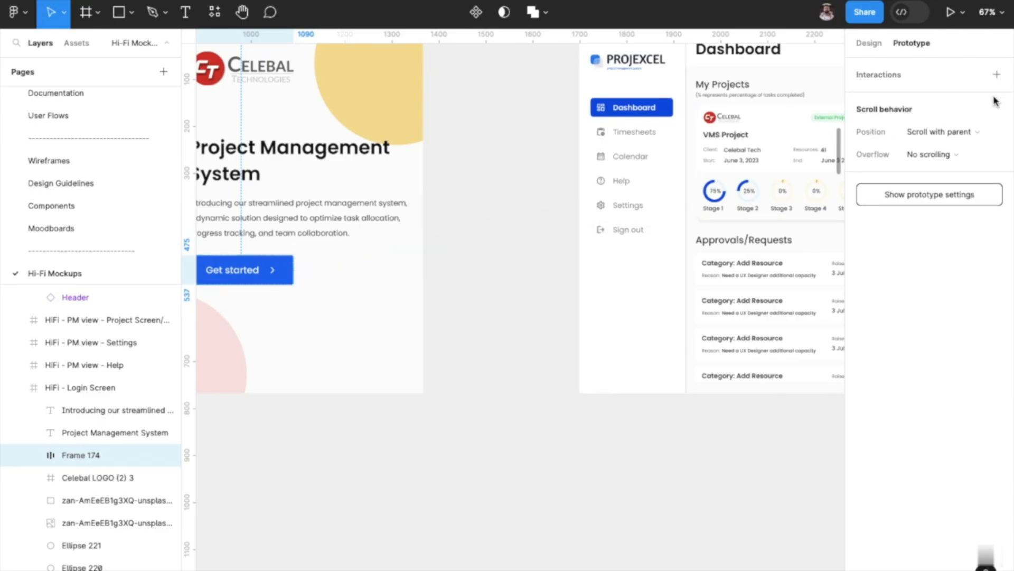
# Add an On click interaction to the Get started button that navigates to HiFi - PM view - Dashboard.
pyautogui.click(997, 74)
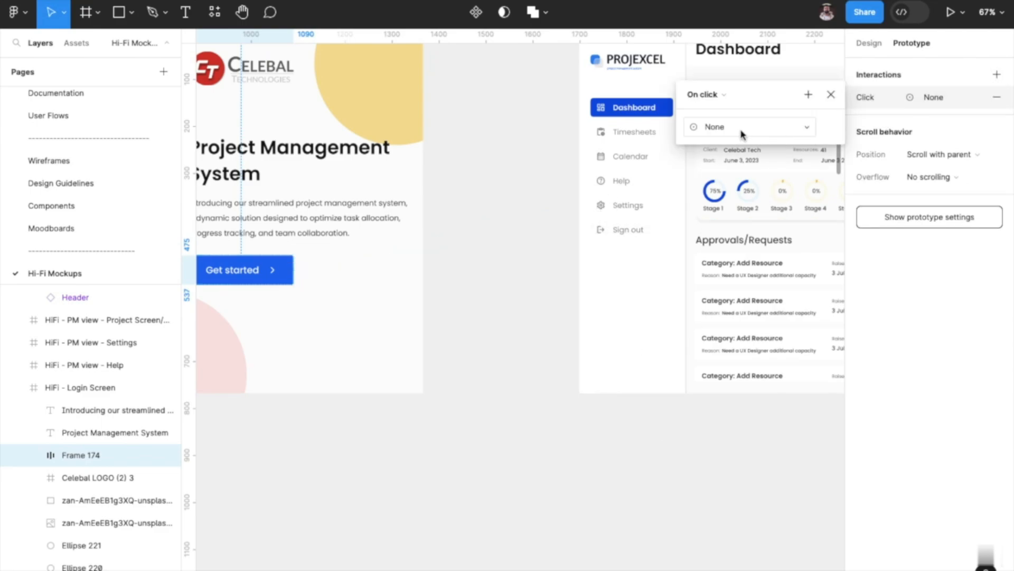
pyautogui.click(725, 137)
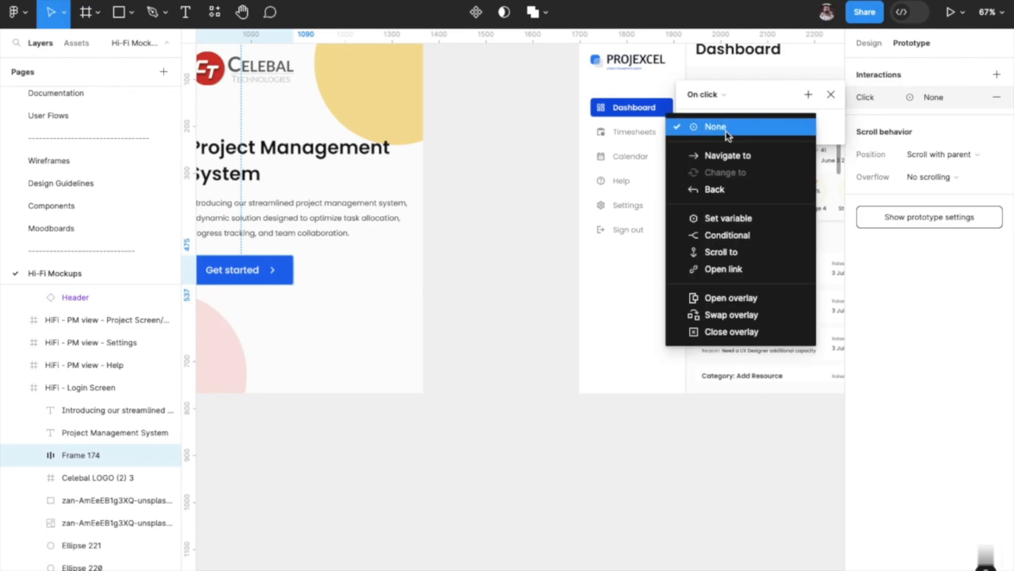
pyautogui.click(729, 154)
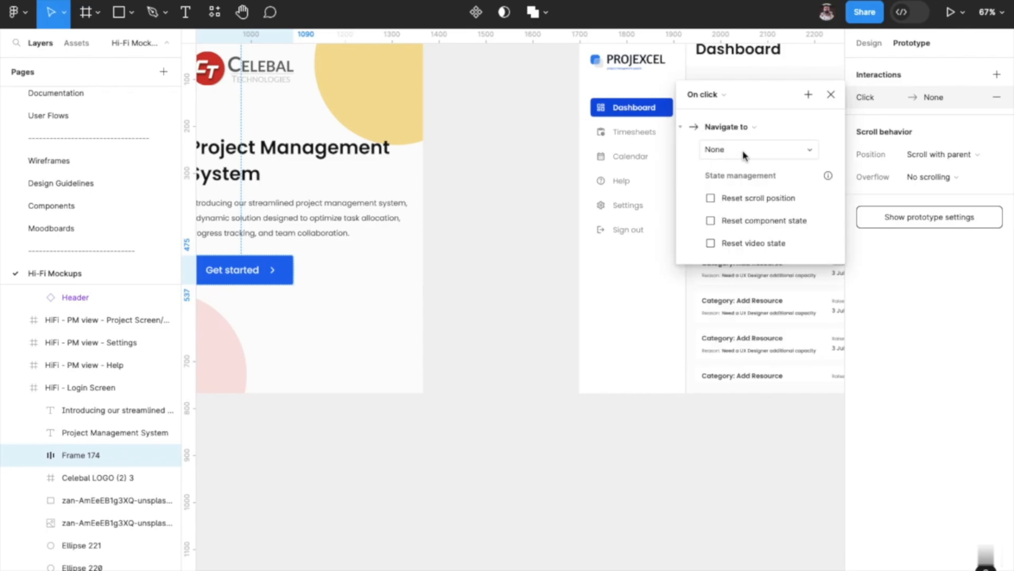
pyautogui.click(745, 155)
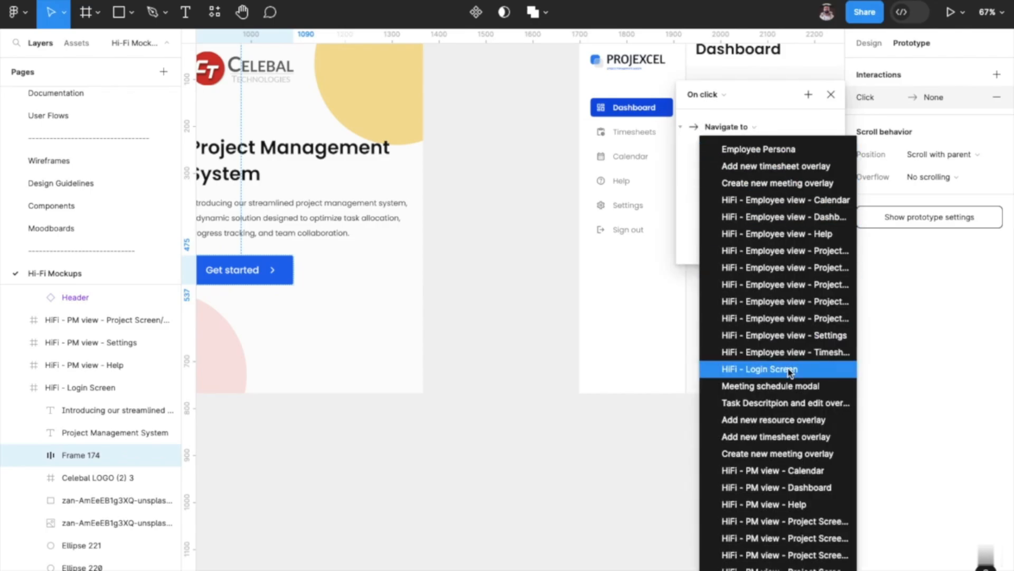
pyautogui.click(791, 486)
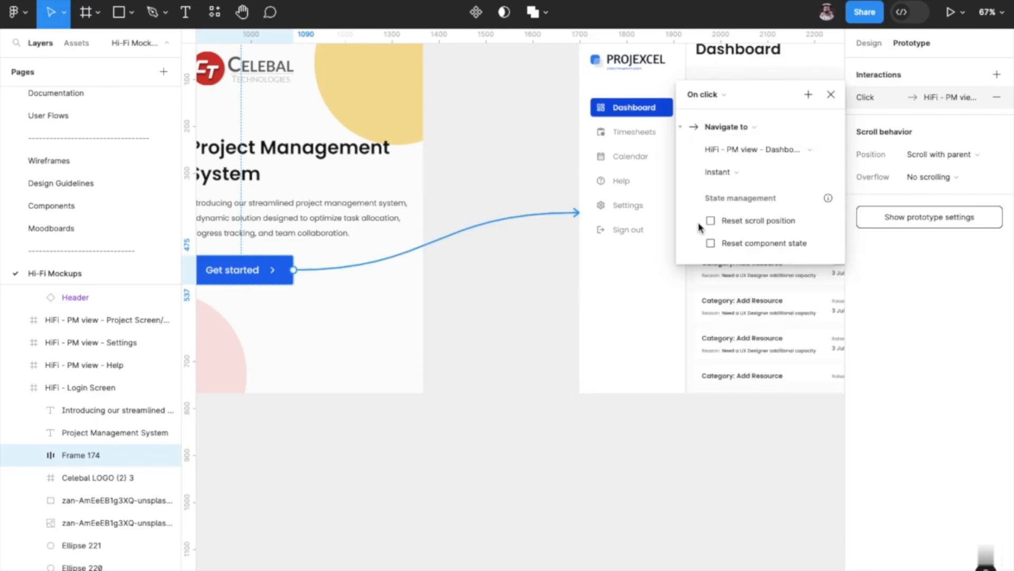
# Try the Dissolve and Smart animate transitions on the interaction, and set the animation back to Instant.
pyautogui.click(732, 173)
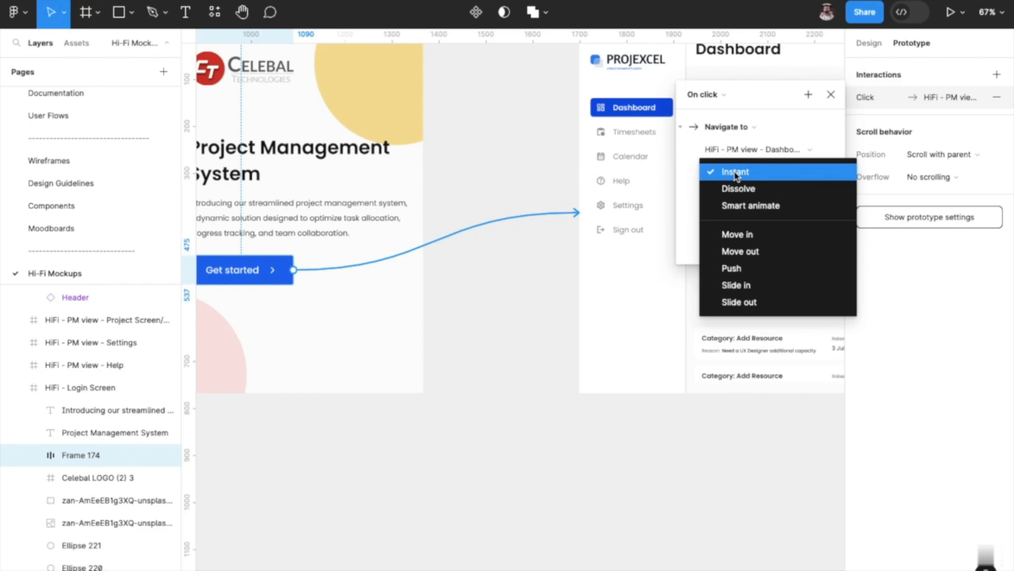
pyautogui.click(739, 188)
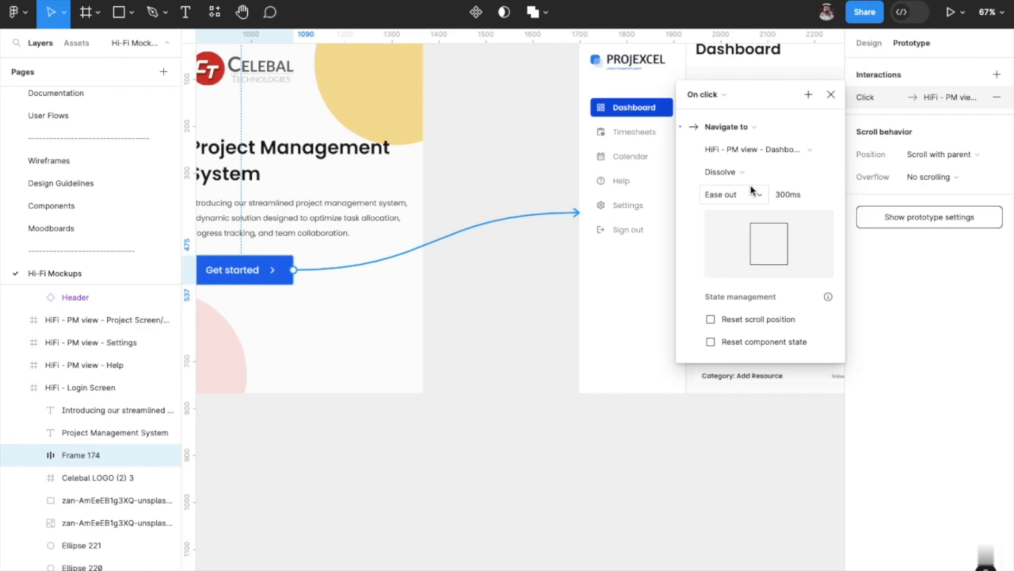
pyautogui.click(745, 172)
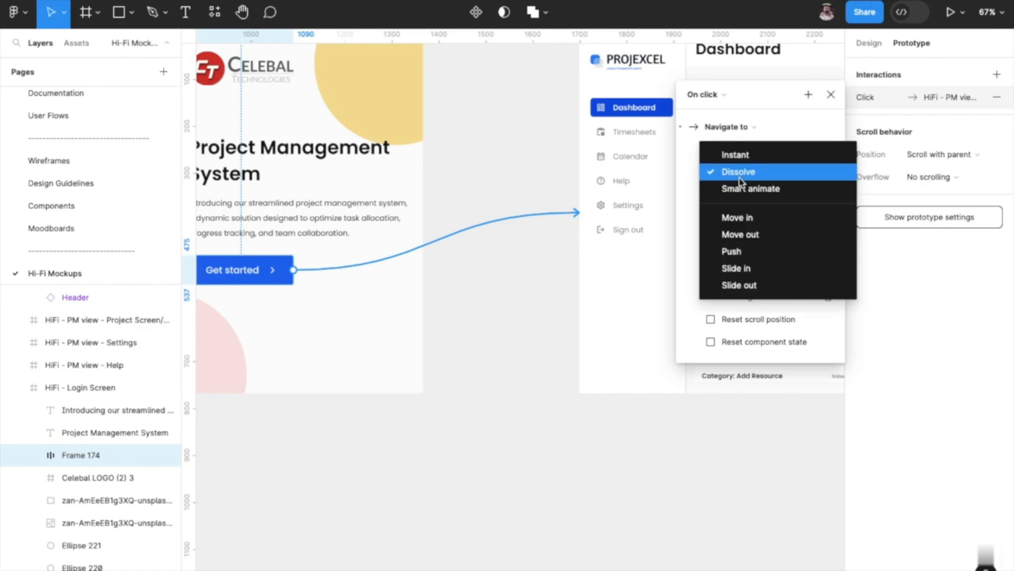
pyautogui.click(741, 190)
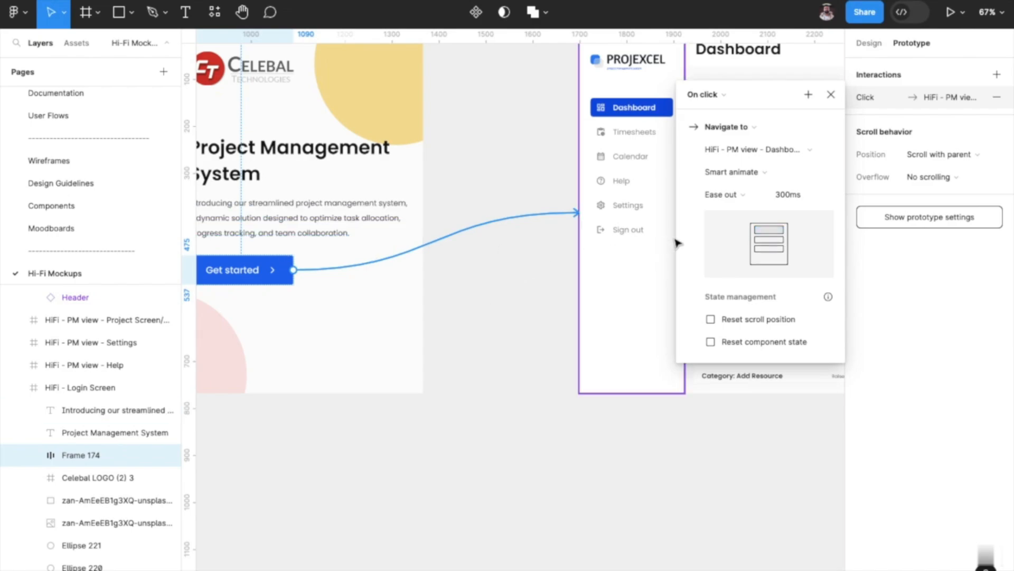
pyautogui.click(729, 174)
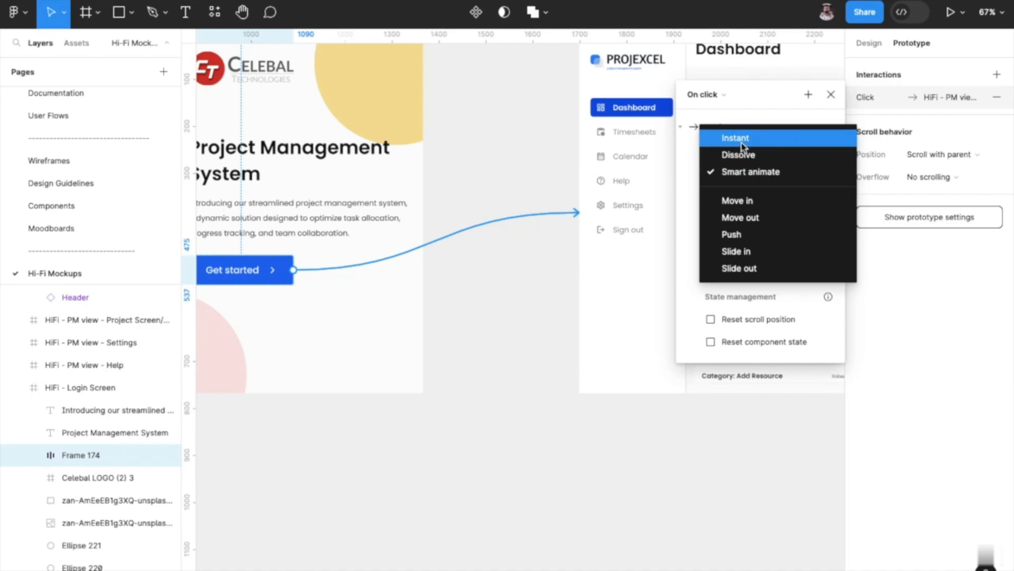
pyautogui.click(741, 141)
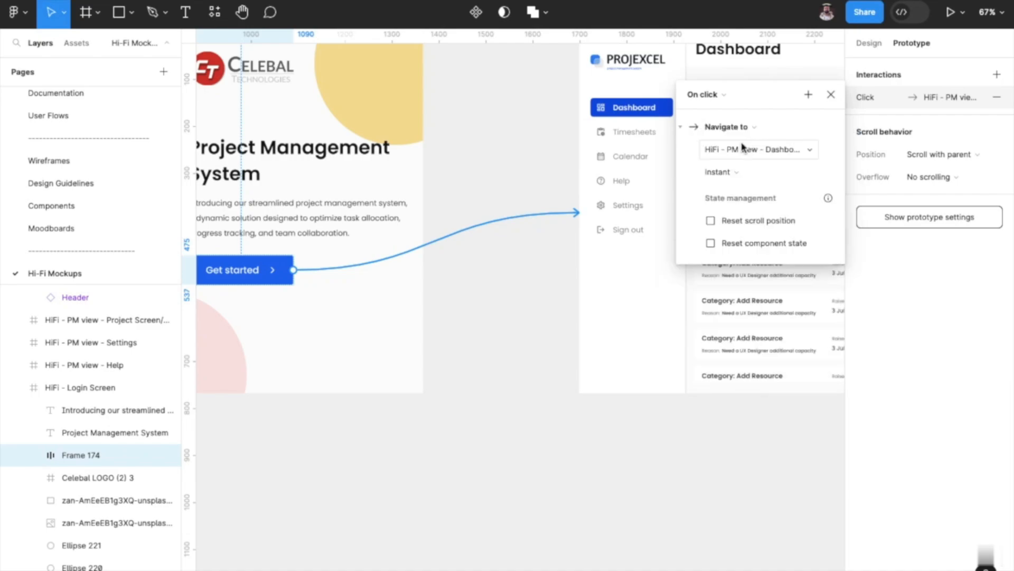
pyautogui.click(831, 95)
# Present the prototype starting from the HiFi - Login Screen frame, scaled with Fit to screen.
pyautogui.click(869, 44)
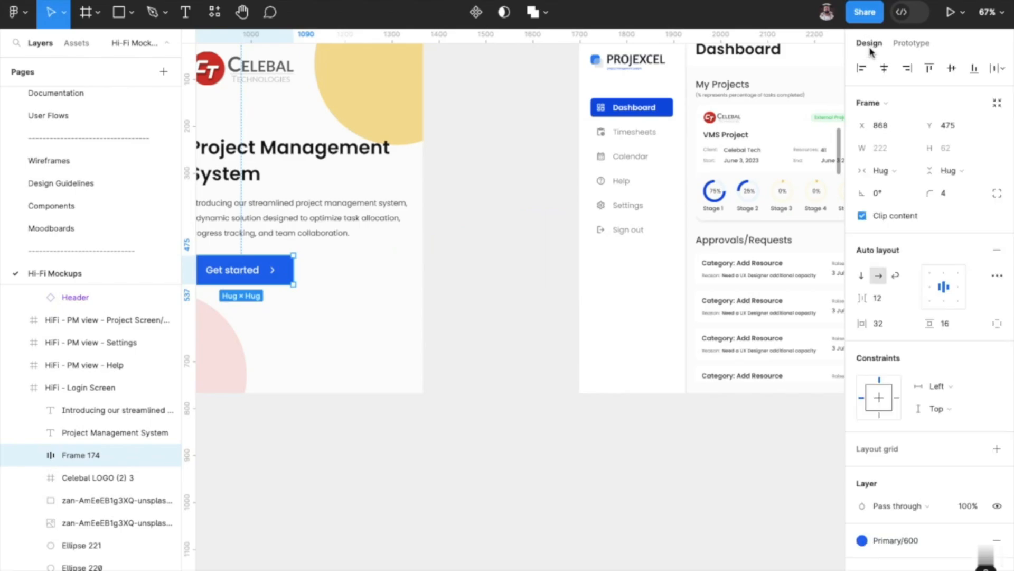
pyautogui.click(963, 12)
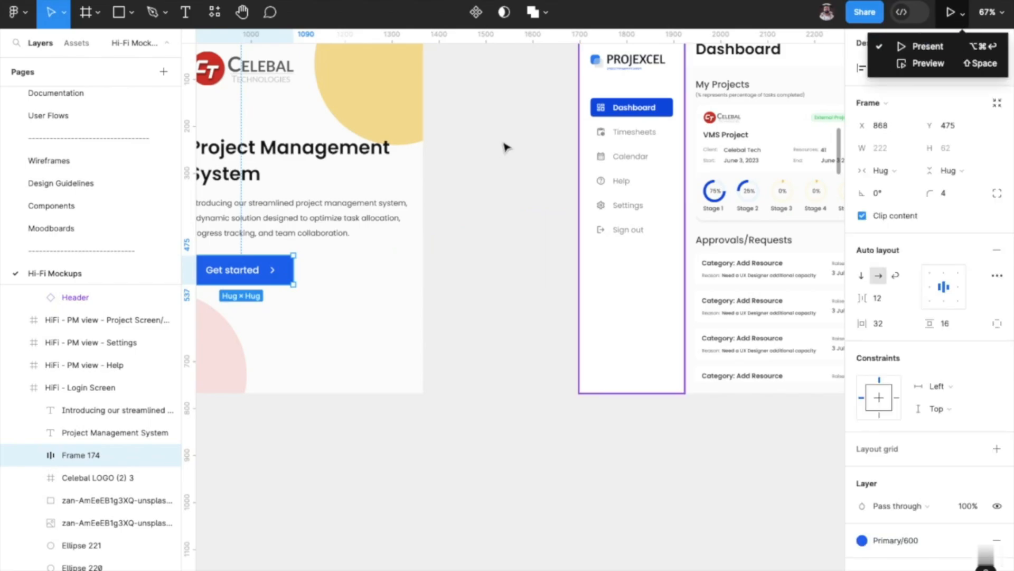
pyautogui.click(517, 156)
pyautogui.hscroll(-7, 518, 156)
pyautogui.scroll(3, 518, 157)
pyautogui.click(241, 175)
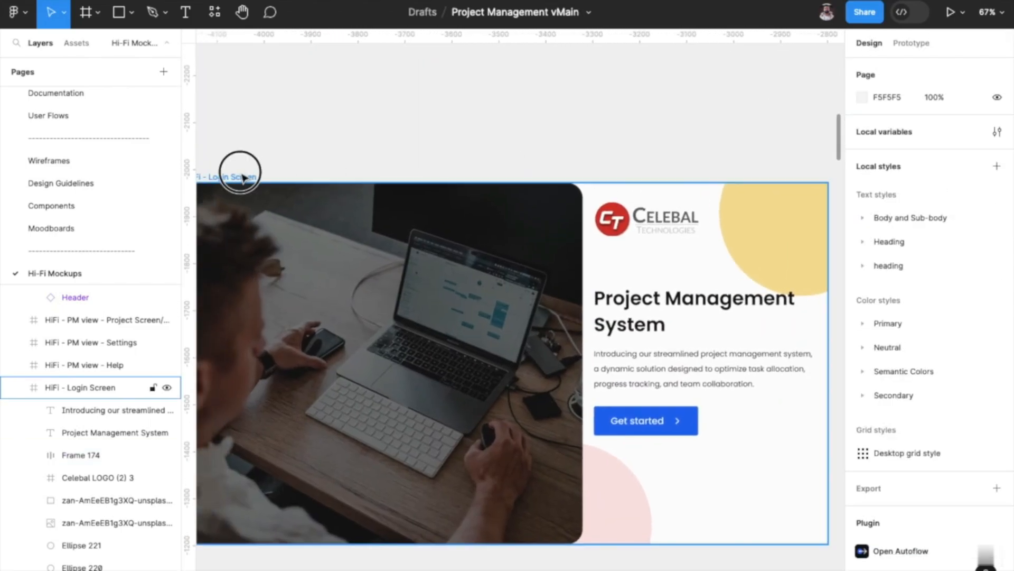
pyautogui.click(953, 15)
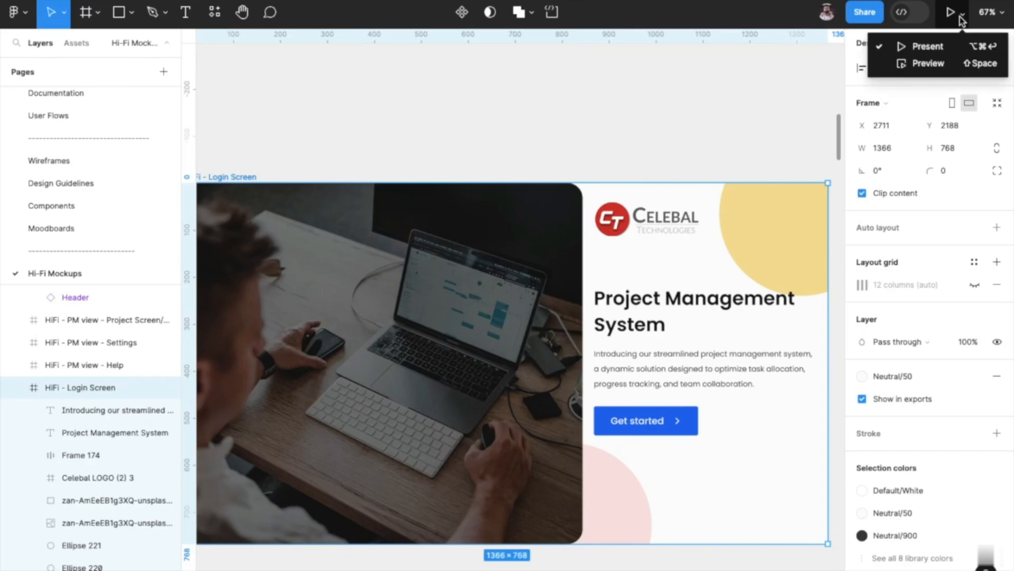
pyautogui.click(954, 16)
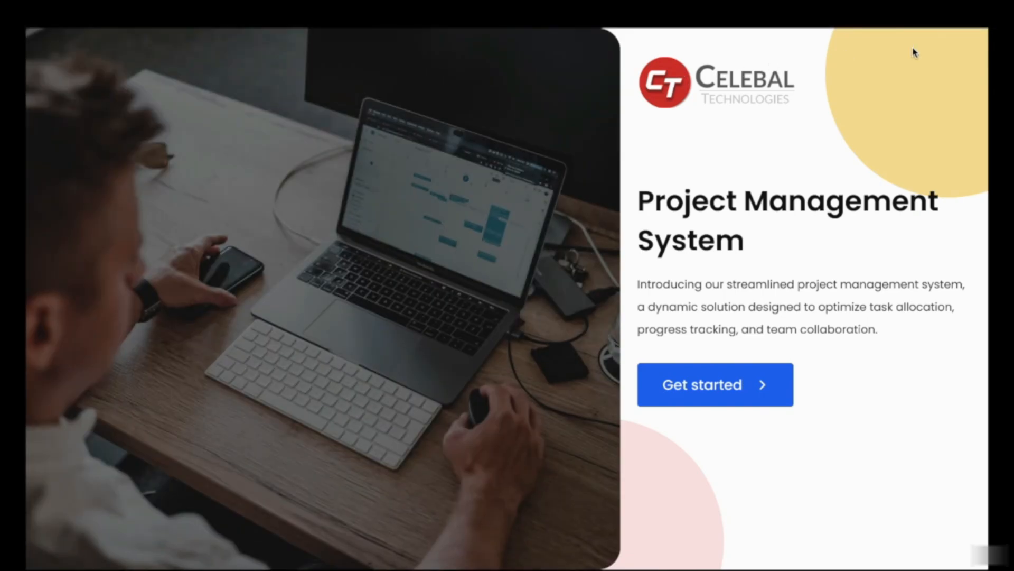
pyautogui.click(933, 12)
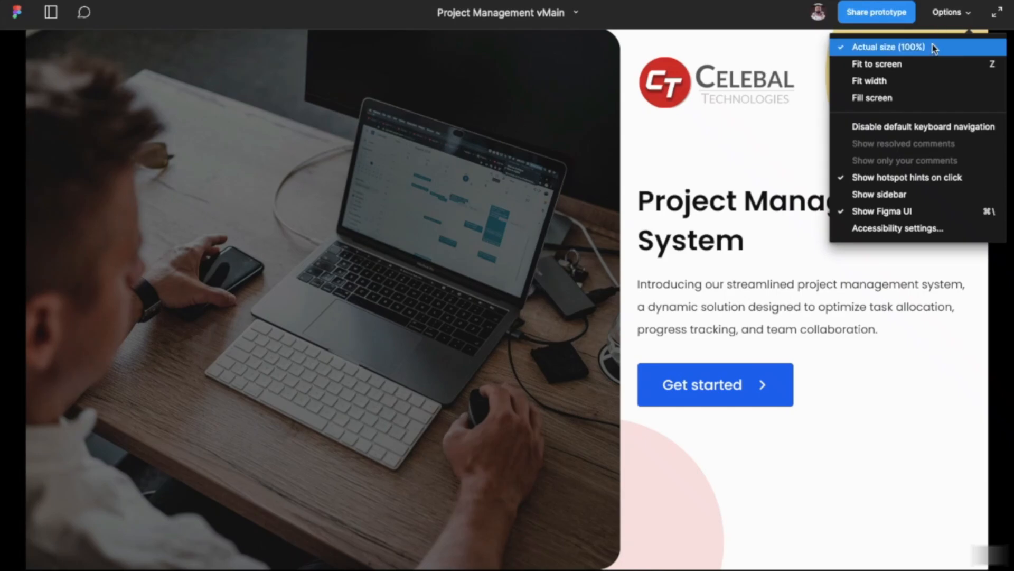
pyautogui.click(928, 63)
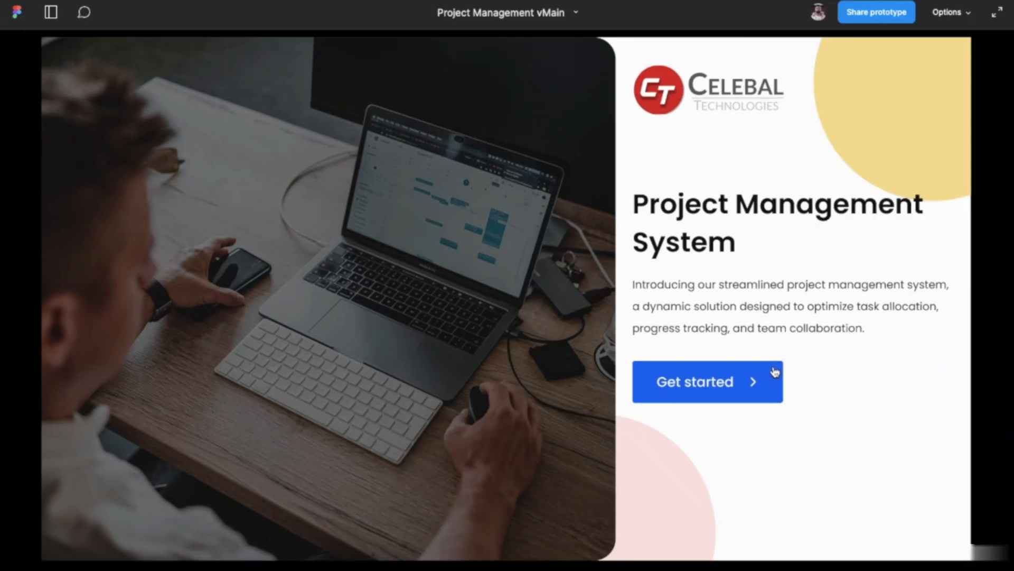
# Follow Get started to the dashboard and test scrolling of the My Projects cards and the Approvals/Requests list.
pyautogui.click(717, 388)
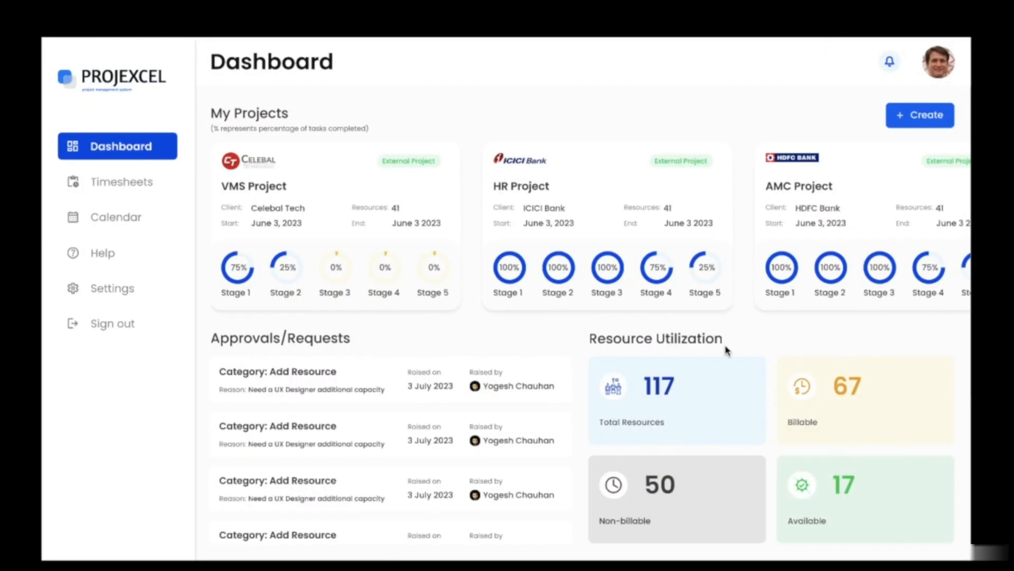
pyautogui.hscroll(2, 746, 289)
pyautogui.hscroll(-2, 746, 290)
pyautogui.scroll(-1, 456, 426)
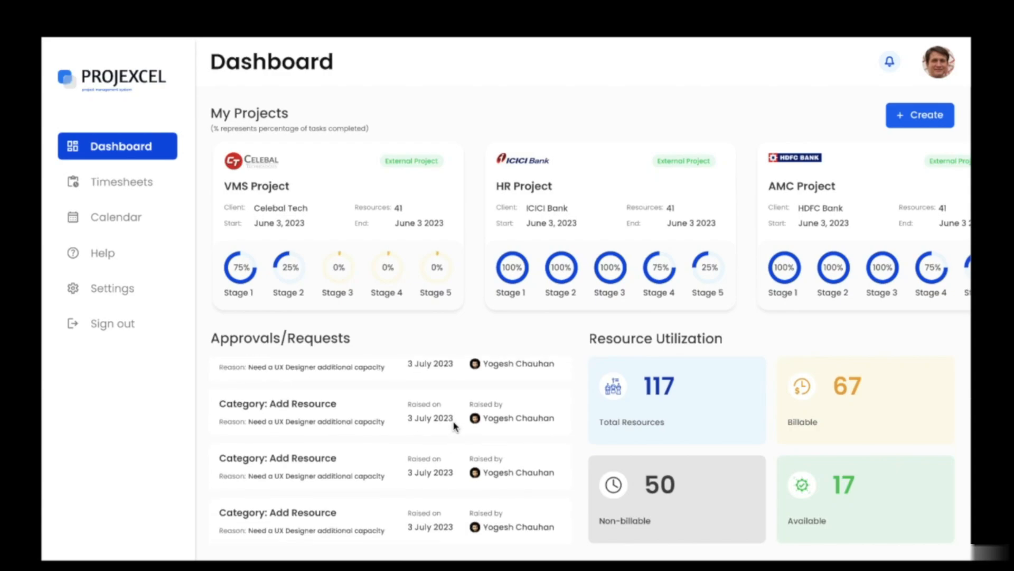
# Scroll the Approvals/Requests list back to its start, and test opening and closing the Create project overlay.
pyautogui.scroll(1, 456, 426)
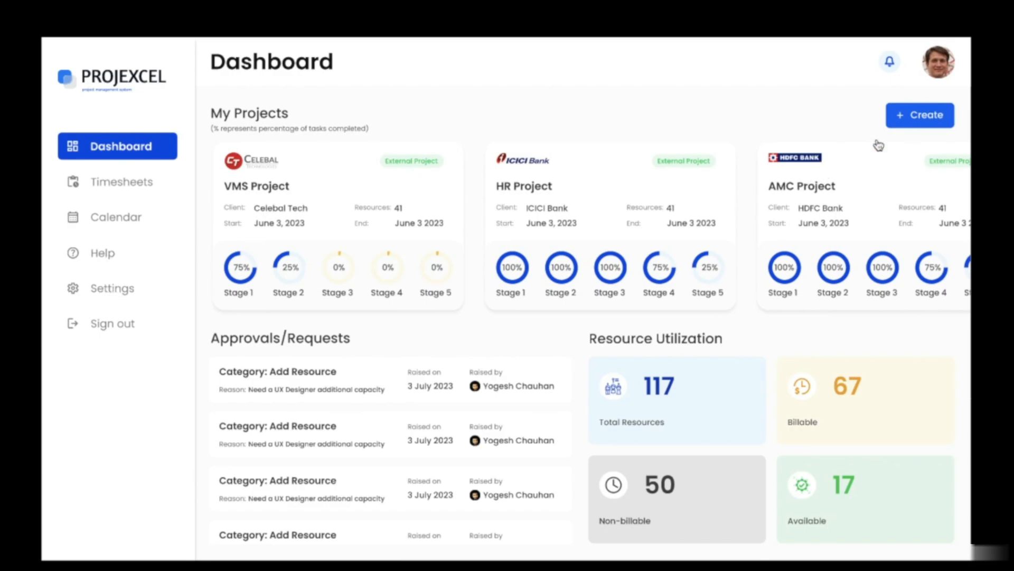
pyautogui.click(909, 123)
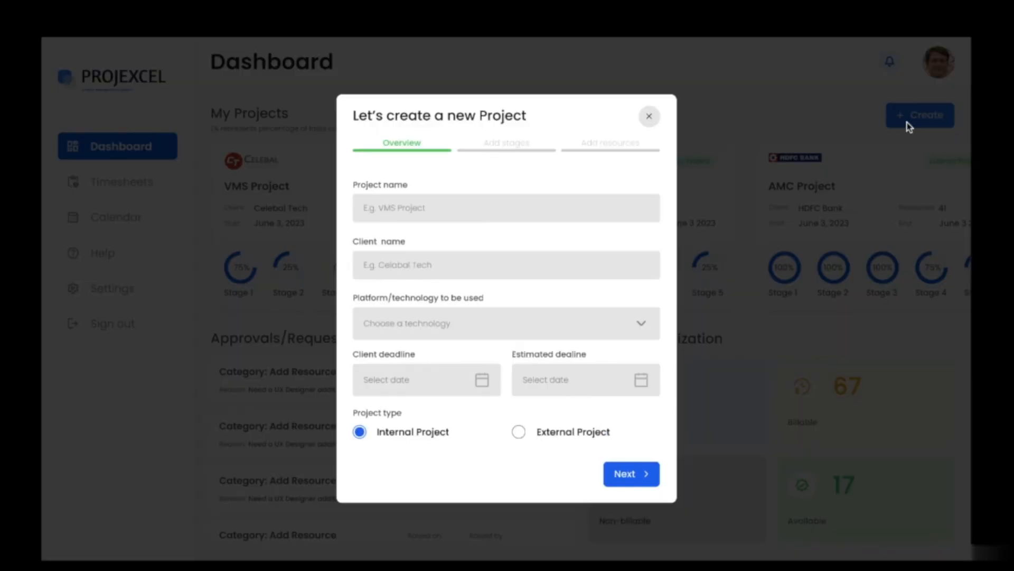
pyautogui.click(650, 118)
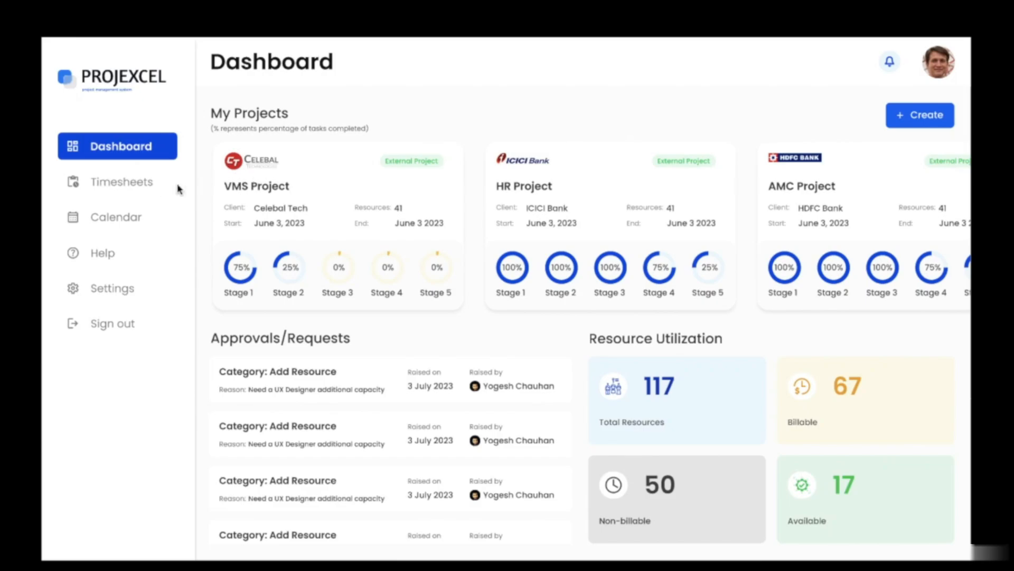
# Test the sidebar navigation through the Timesheets, Calendar, Help and Settings screens.
pyautogui.click(152, 185)
pyautogui.click(135, 220)
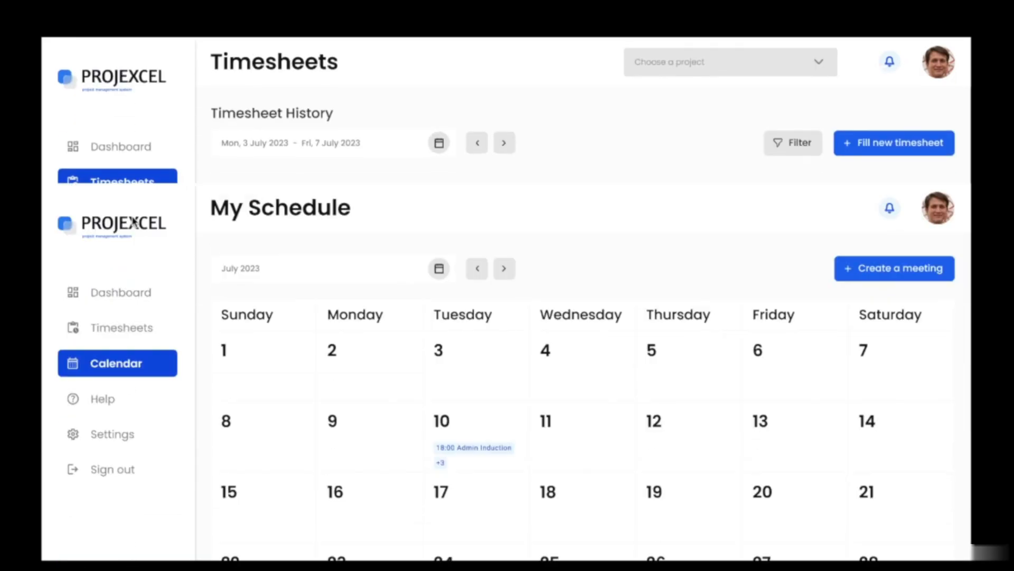
pyautogui.click(120, 260)
pyautogui.click(115, 287)
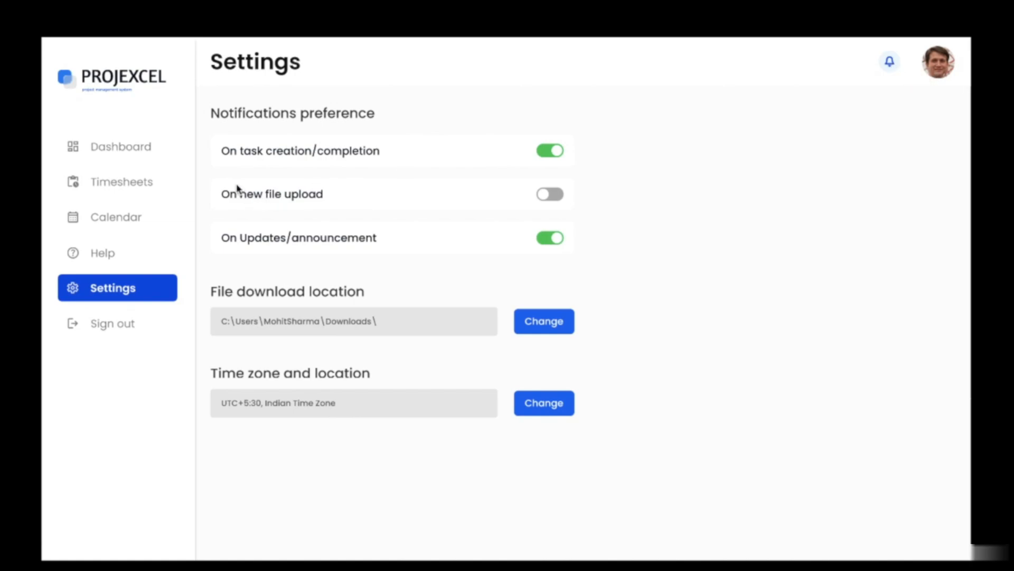
# Return to the Dashboard, open VMS Project and test its Resources, Tasks and Timesheets views, including the Fill new timesheet overlay.
pyautogui.click(154, 149)
pyautogui.click(310, 232)
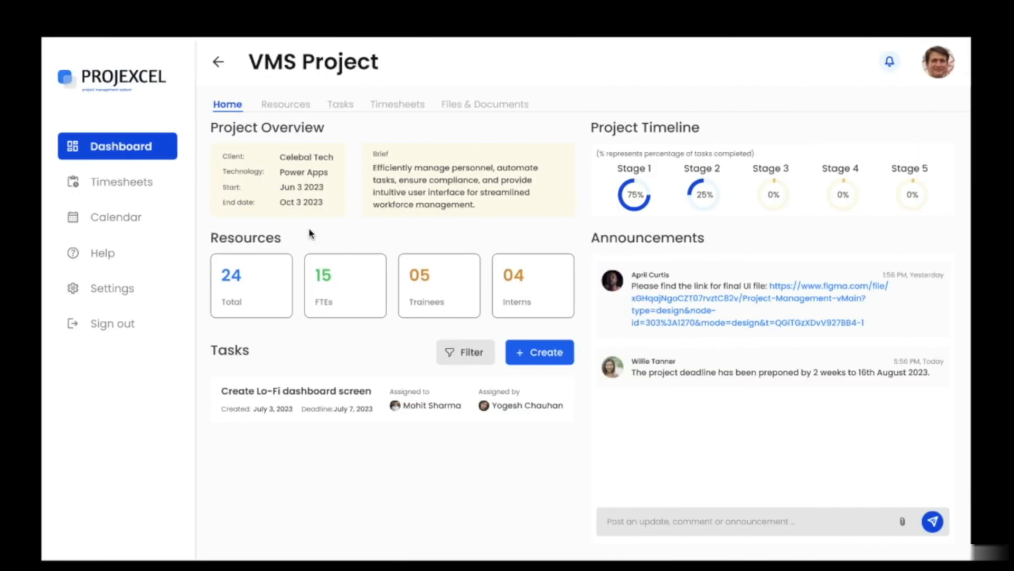
pyautogui.click(304, 107)
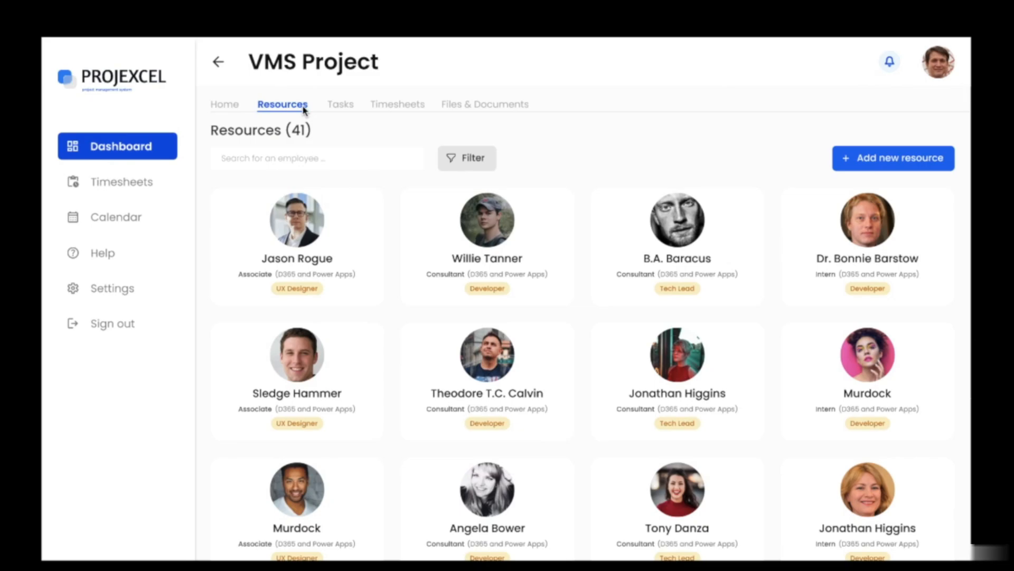
pyautogui.click(346, 105)
pyautogui.click(396, 105)
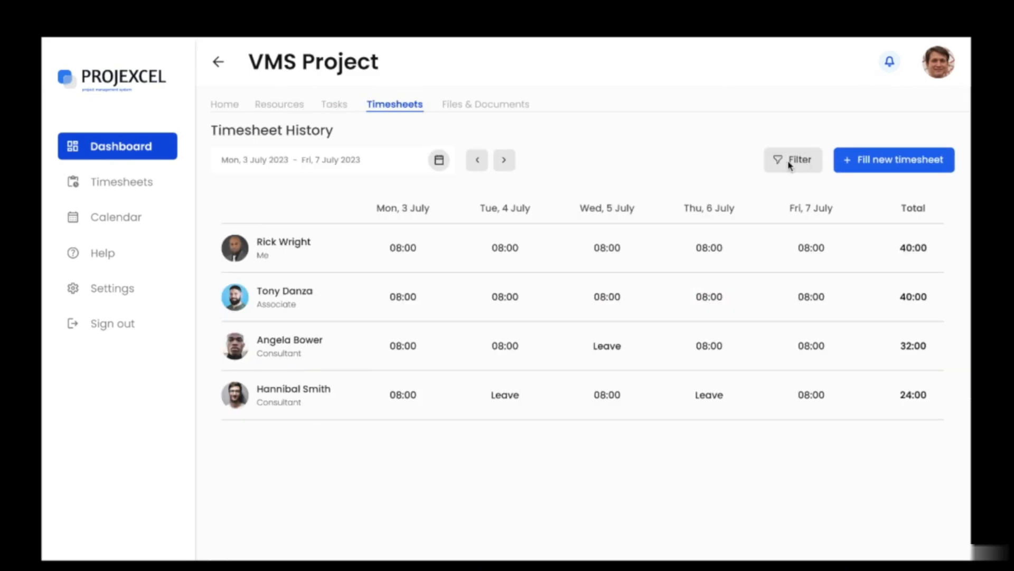
pyautogui.click(892, 159)
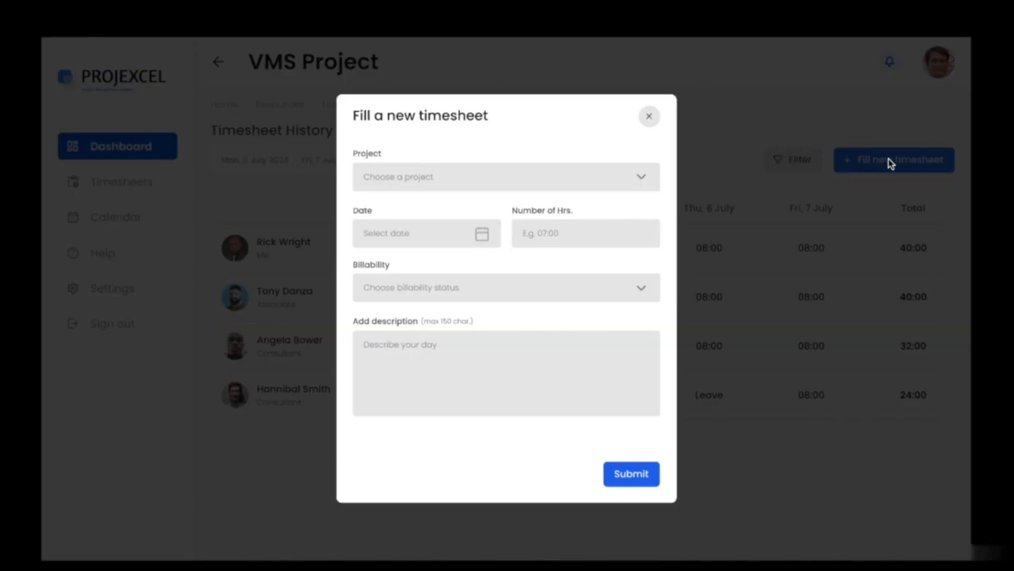
pyautogui.click(650, 116)
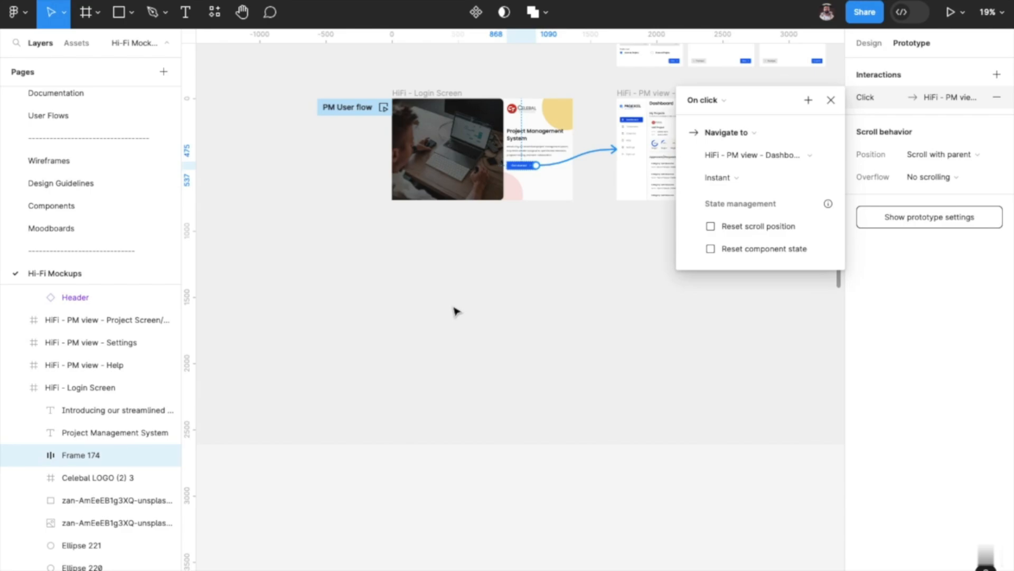
# Examine the available triggers and actions for the Get started interaction, keeping On click and Navigate to.
pyautogui.hscroll(3, 507, 263)
pyautogui.scroll(2, 506, 262)
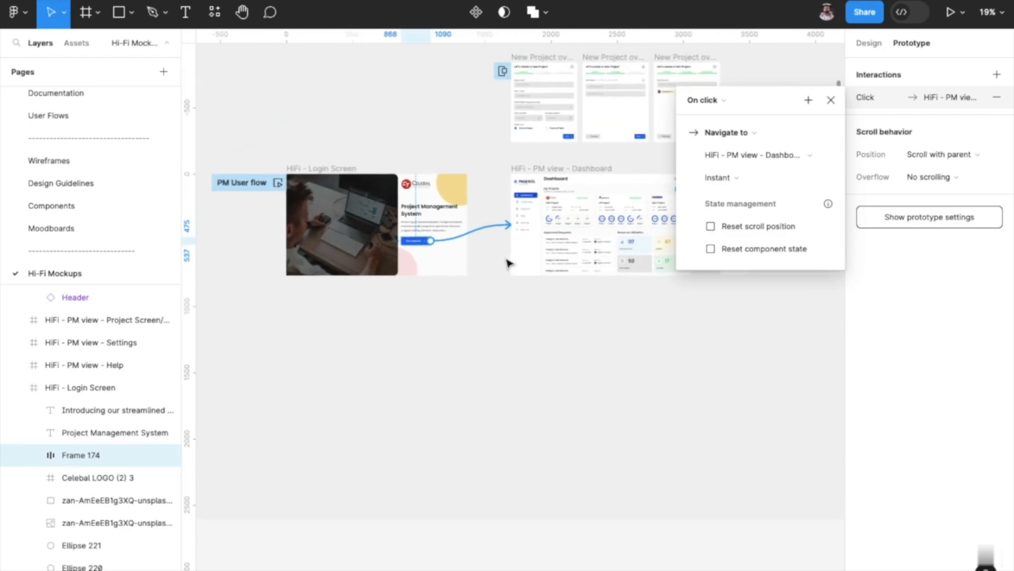
pyautogui.scroll(3, 506, 263)
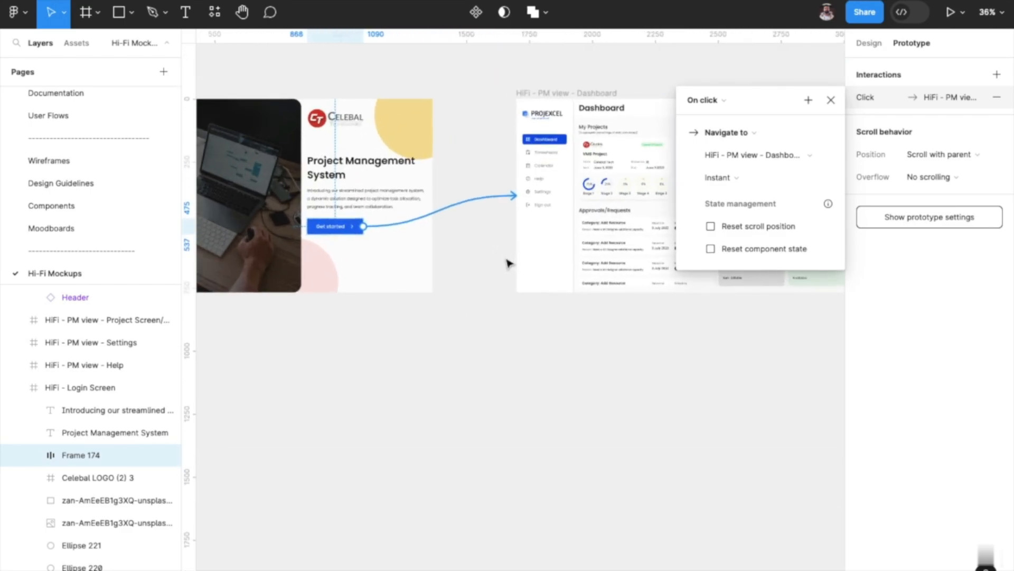
pyautogui.hscroll(-2, 506, 262)
pyautogui.scroll(1, 506, 263)
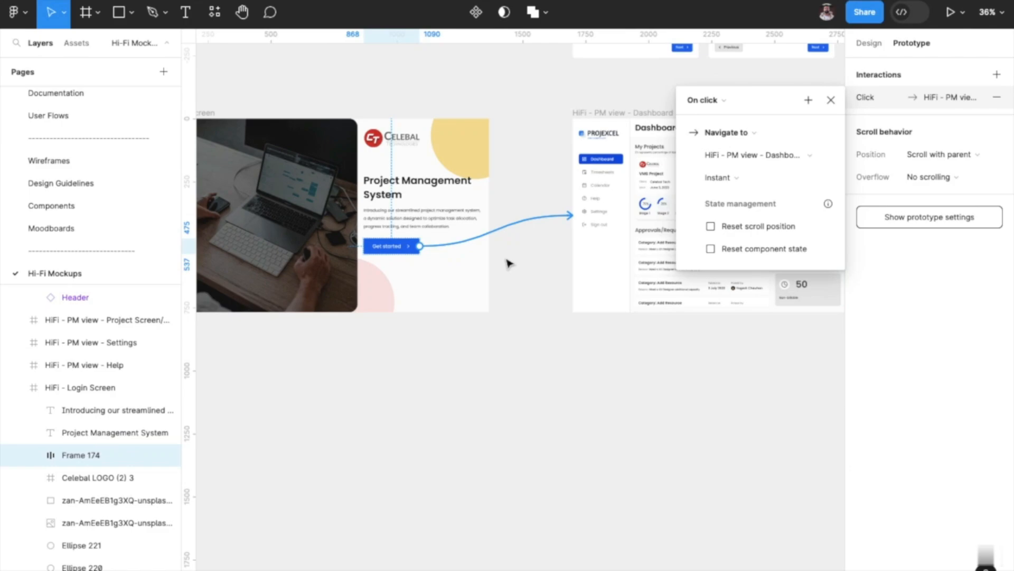
pyautogui.click(729, 100)
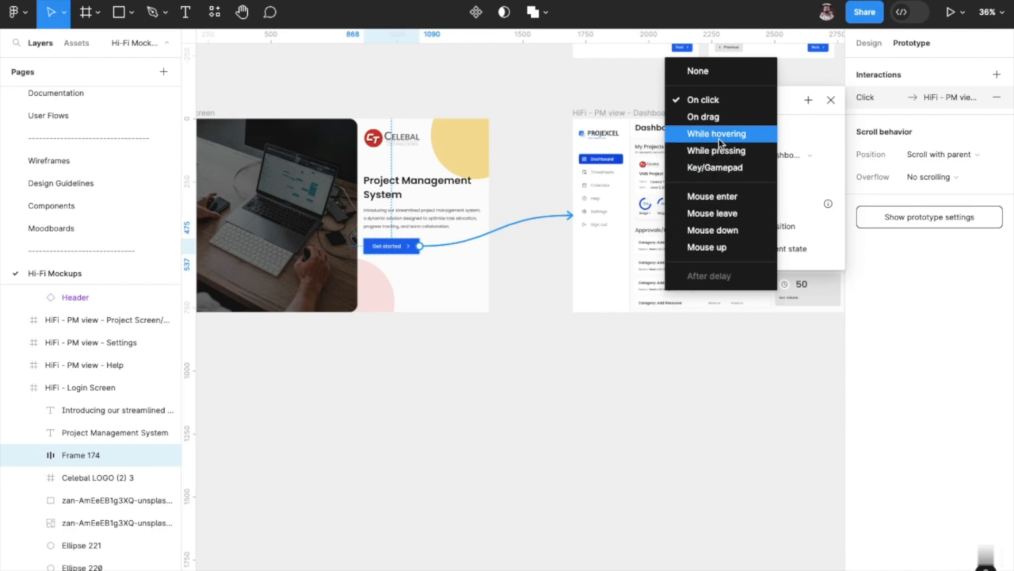
pyautogui.click(785, 82)
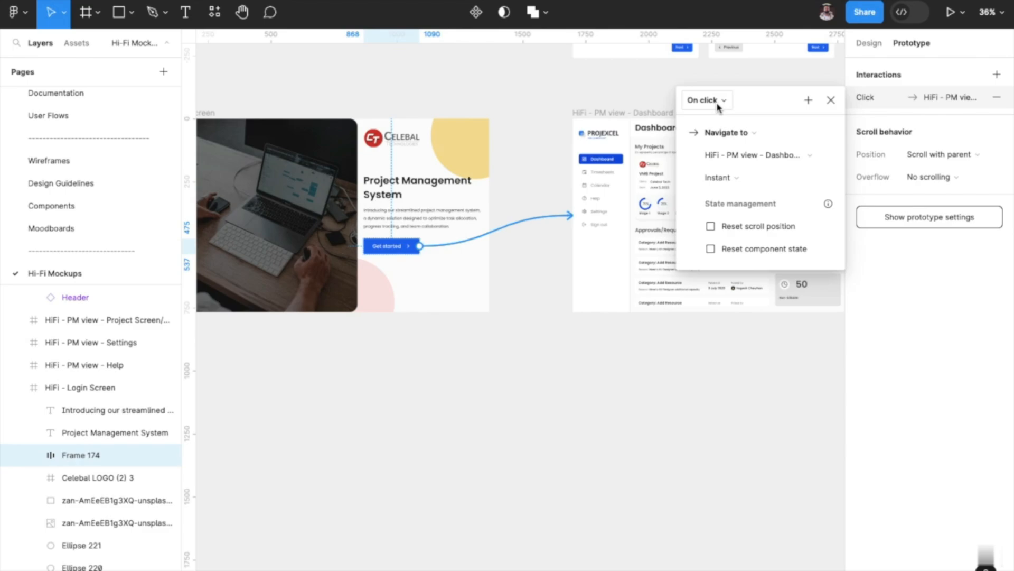
pyautogui.click(726, 134)
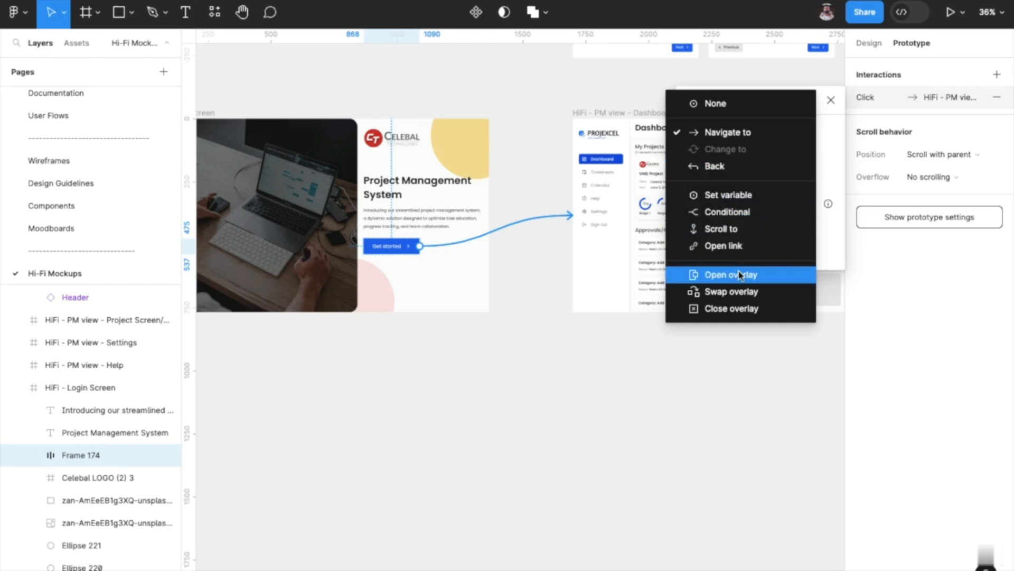
pyautogui.scroll(2, 625, 303)
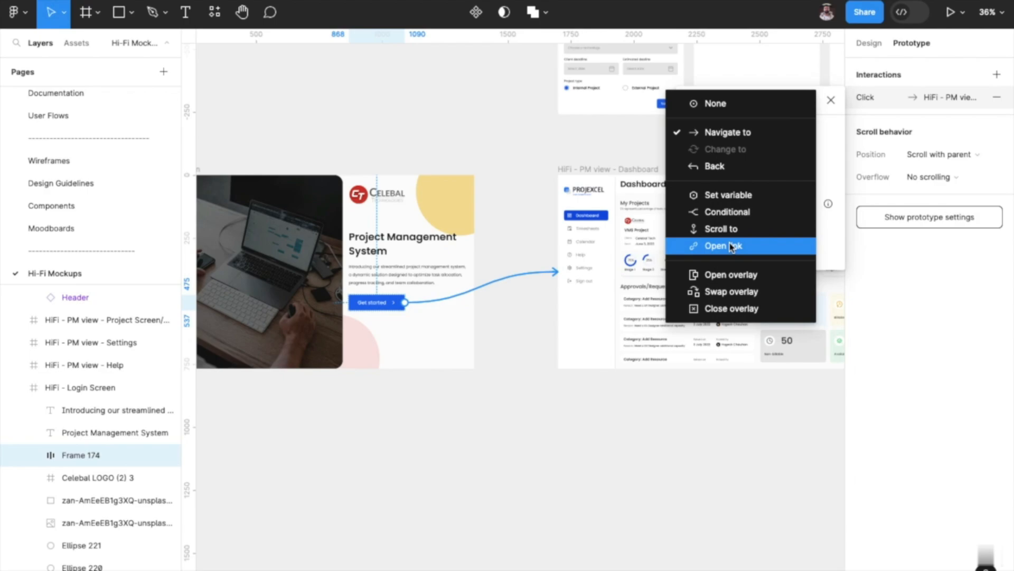
pyautogui.click(729, 133)
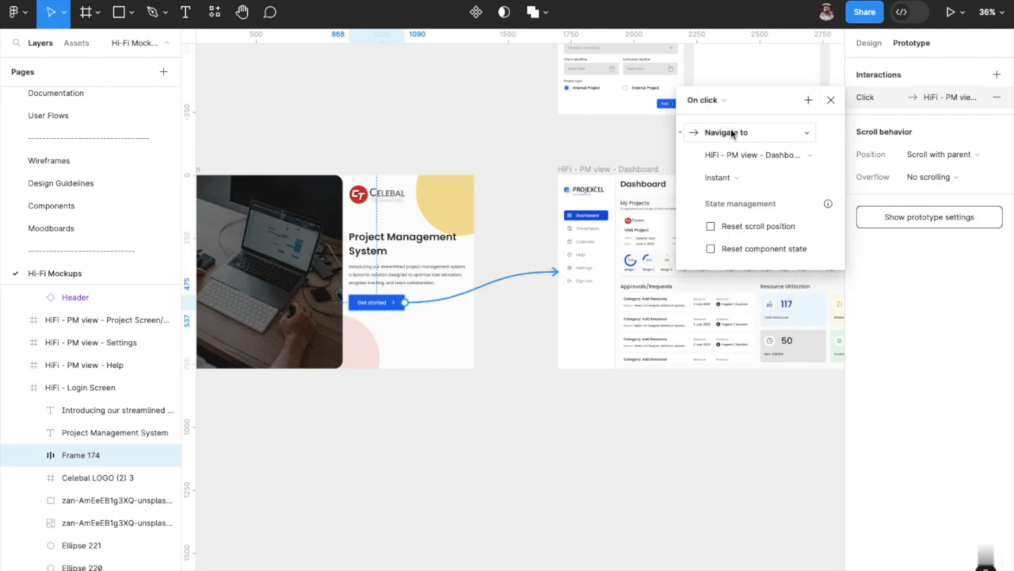
# Try the Move in, Move out, Push, Slide in and Slide out animations on the Get started interaction.
pyautogui.click(740, 178)
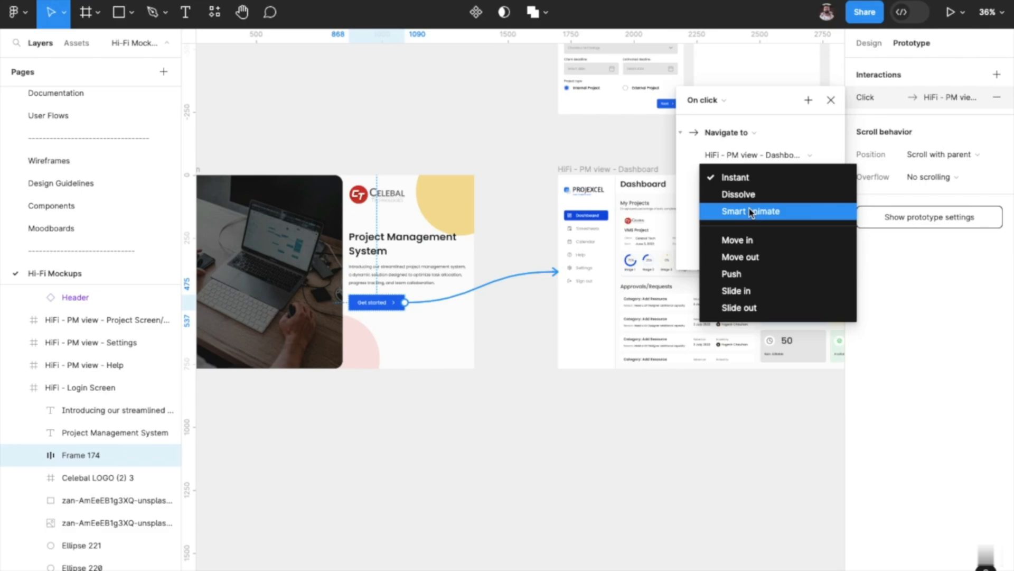
pyautogui.click(753, 240)
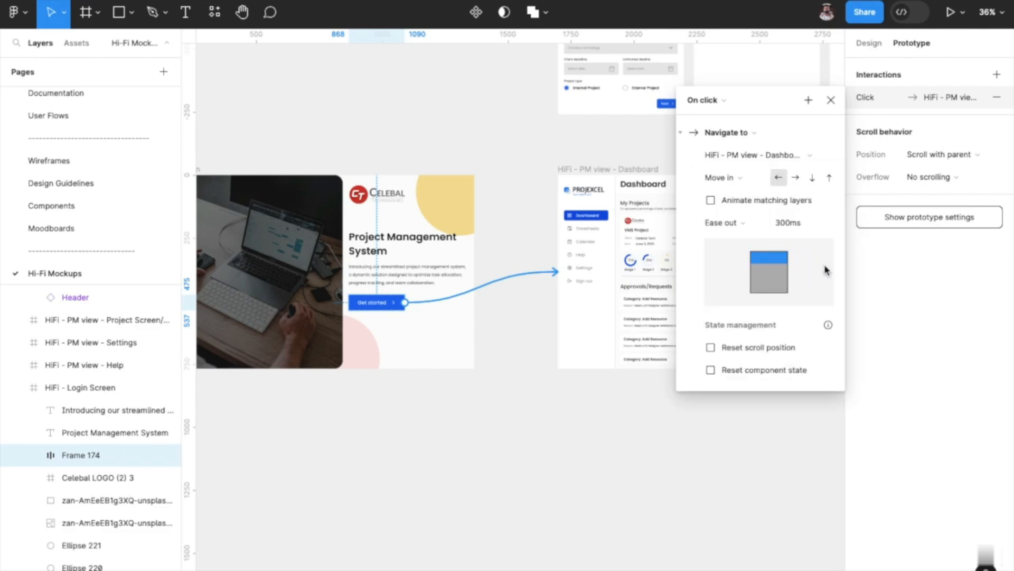
pyautogui.click(744, 178)
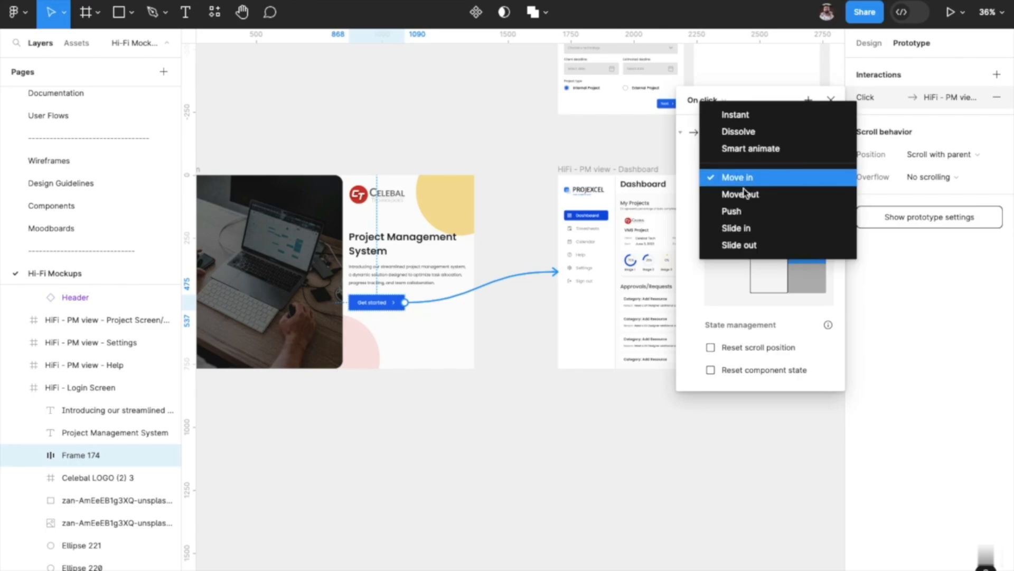
pyautogui.click(746, 195)
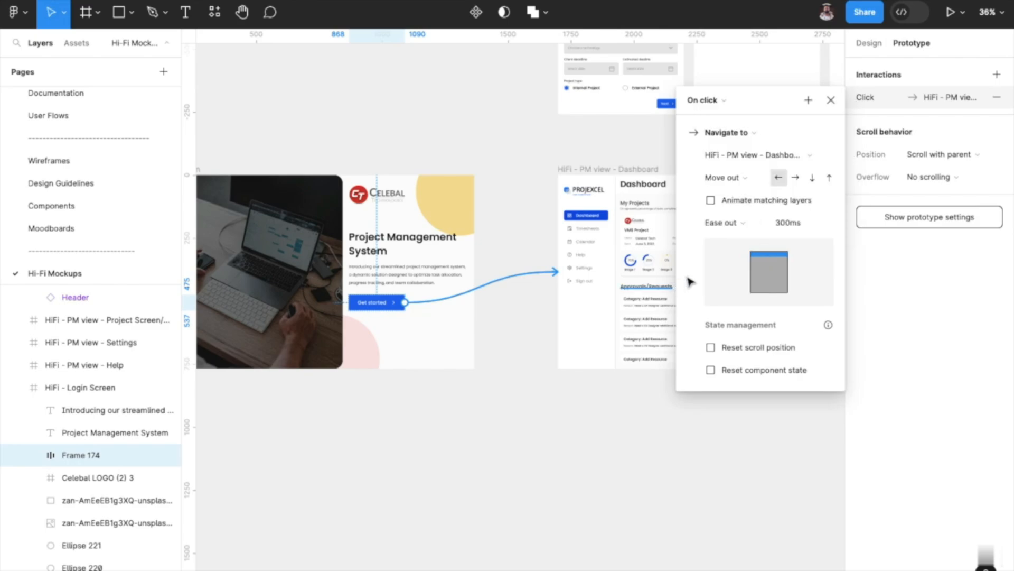
pyautogui.click(722, 179)
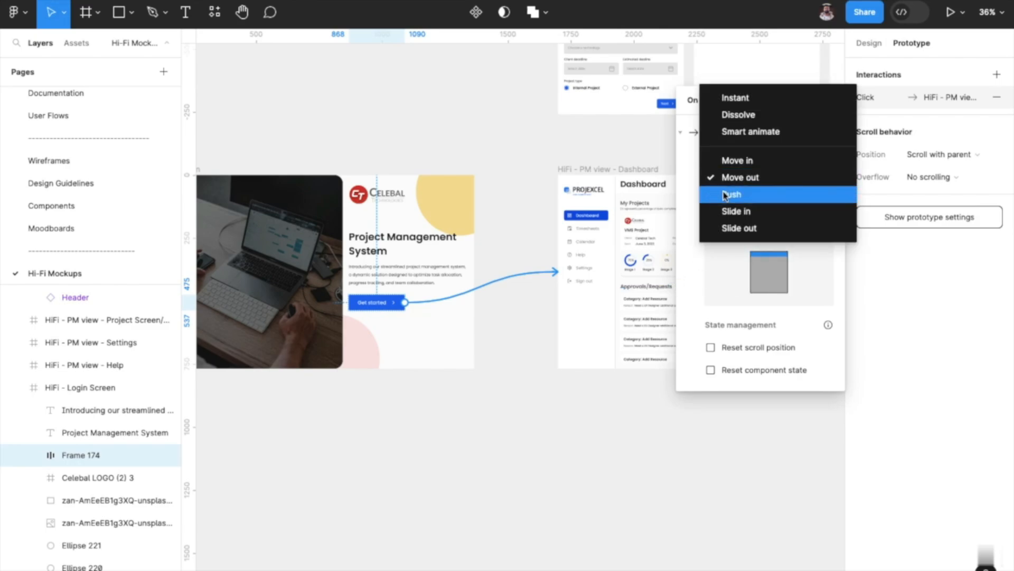
pyautogui.click(730, 192)
pyautogui.click(729, 177)
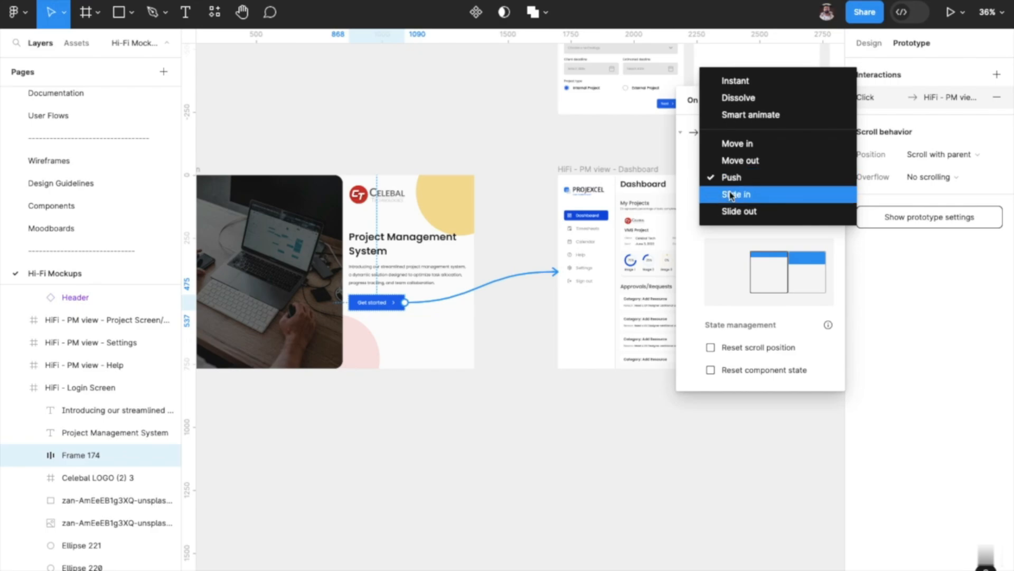
pyautogui.click(731, 195)
pyautogui.click(731, 181)
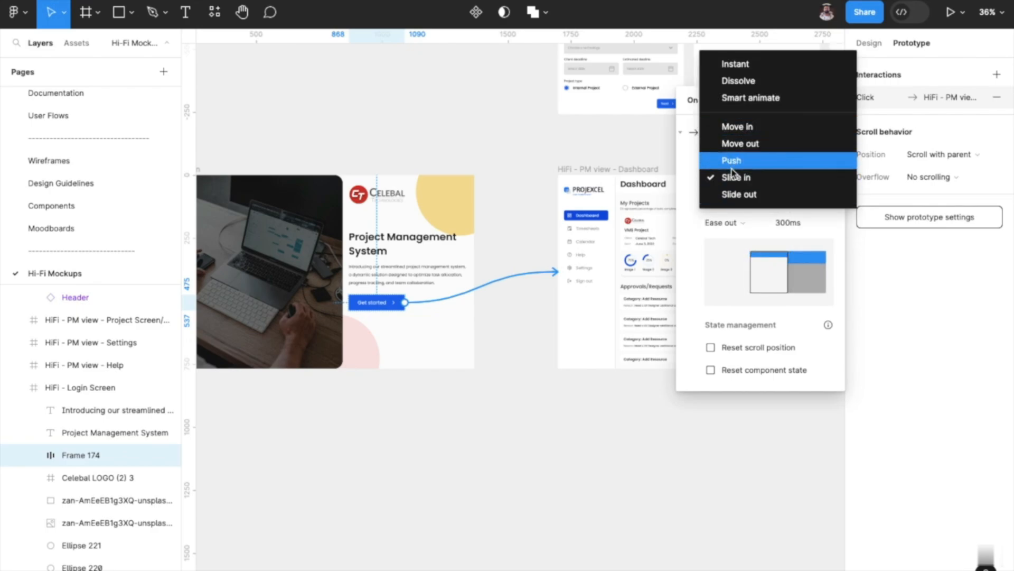
pyautogui.click(739, 195)
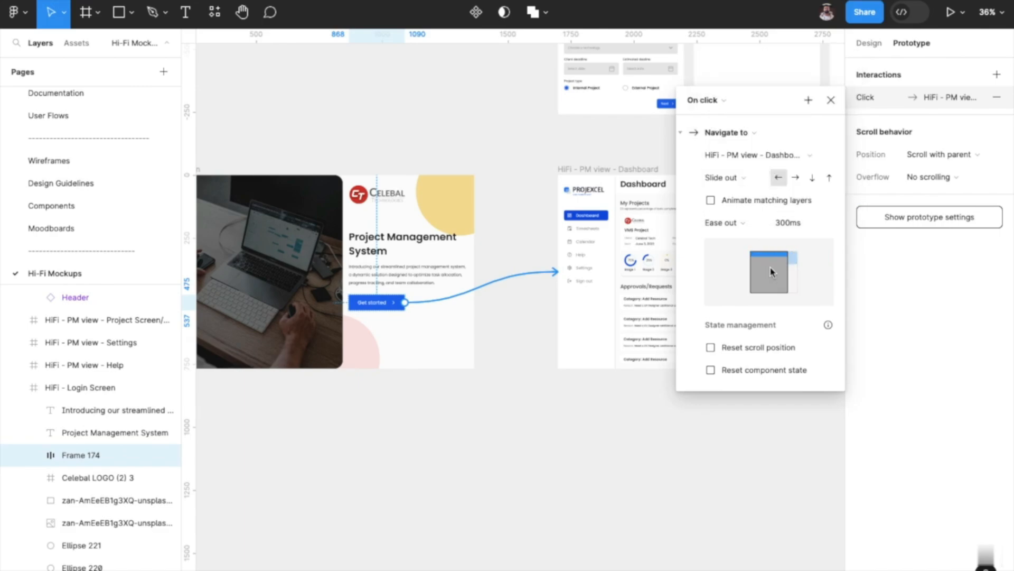
# Set the Get started interaction's animation to Smart animate and close its interaction details.
pyautogui.click(740, 181)
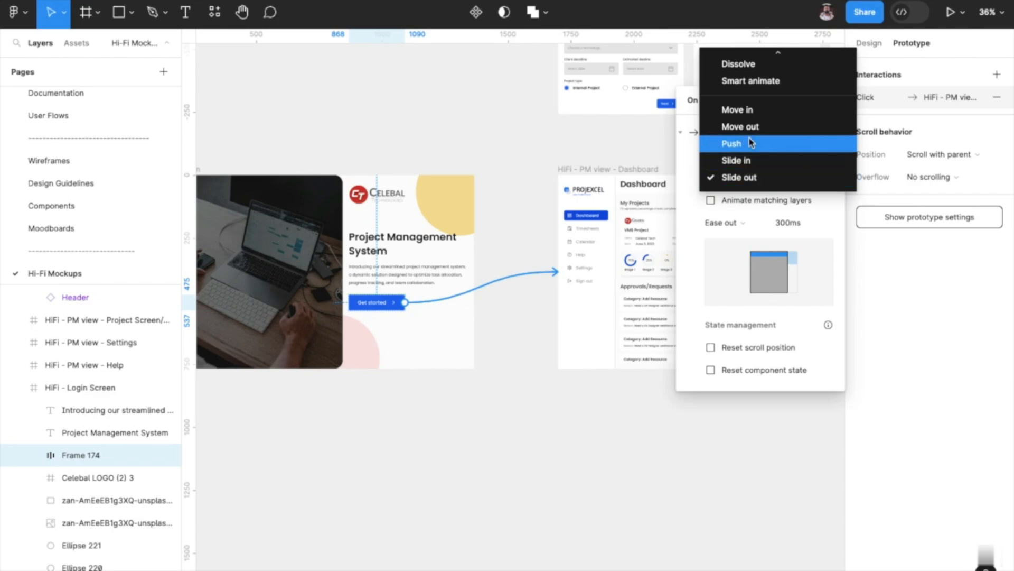
pyautogui.click(751, 81)
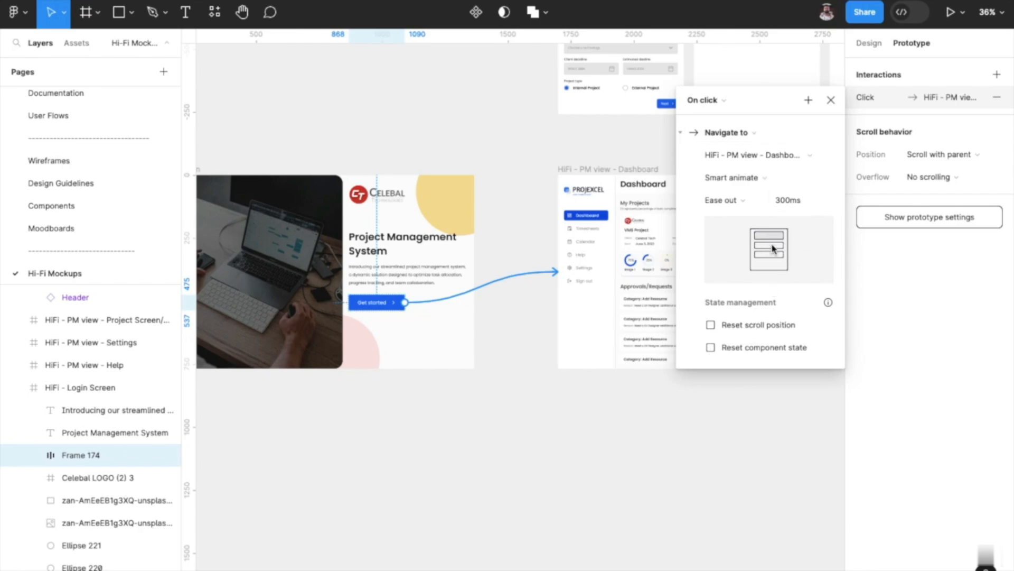
pyautogui.click(831, 101)
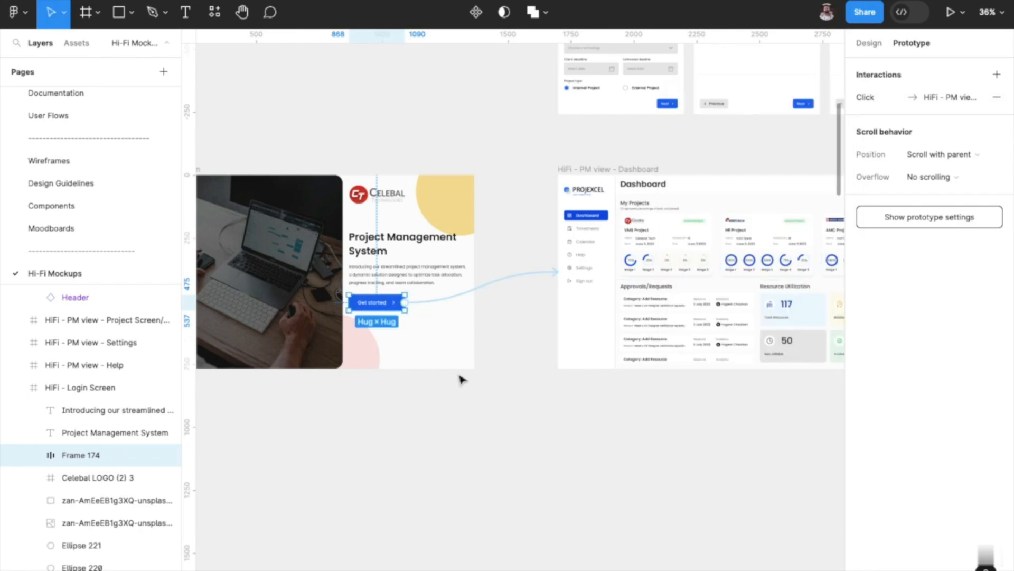
# Return to the design settings and draw a new frame about 540 × 691 below the login screen.
pyautogui.click(872, 44)
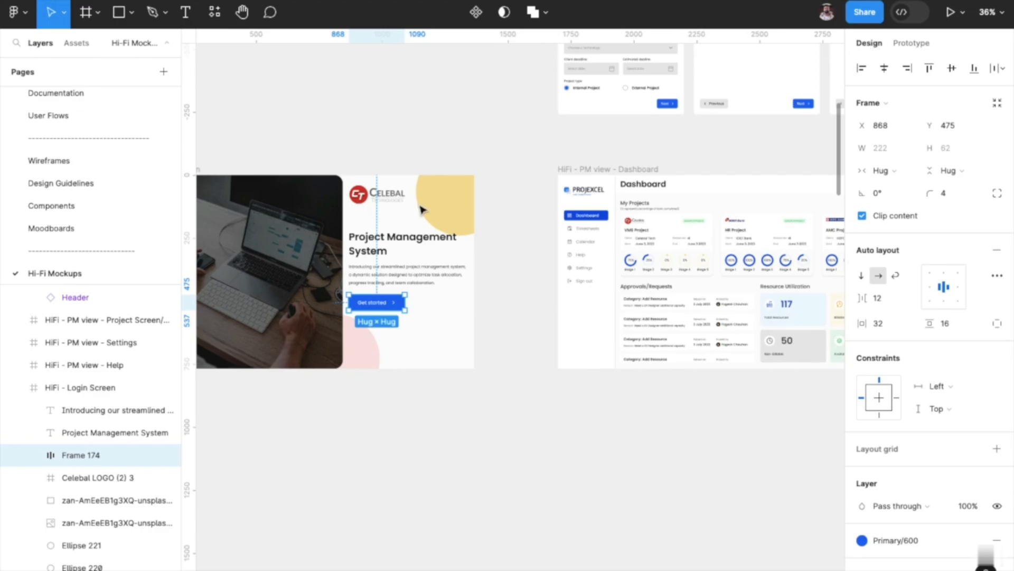
pyautogui.click(481, 436)
pyautogui.scroll(-3, 480, 437)
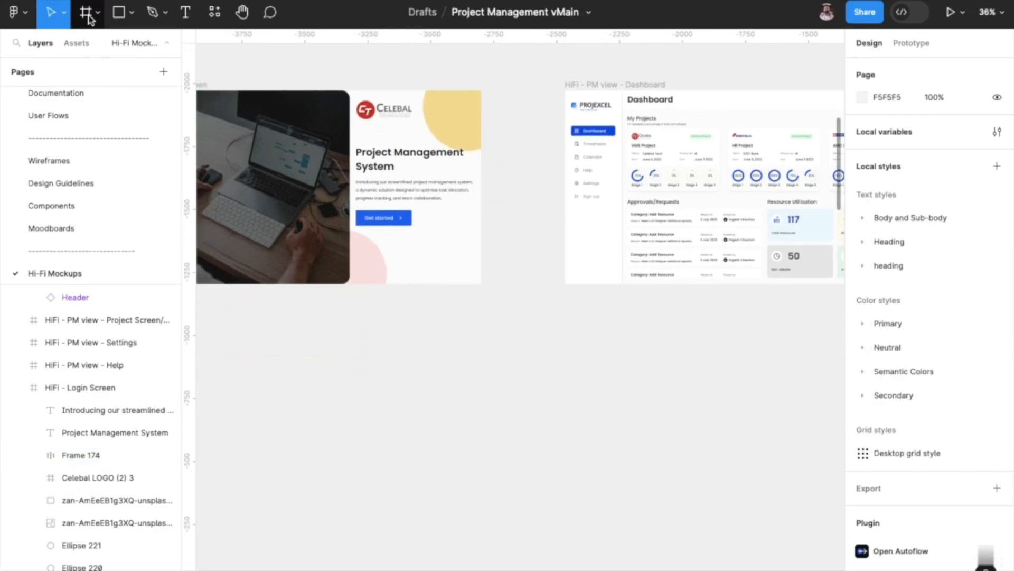
pyautogui.click(89, 13)
pyautogui.click(97, 13)
pyautogui.click(97, 46)
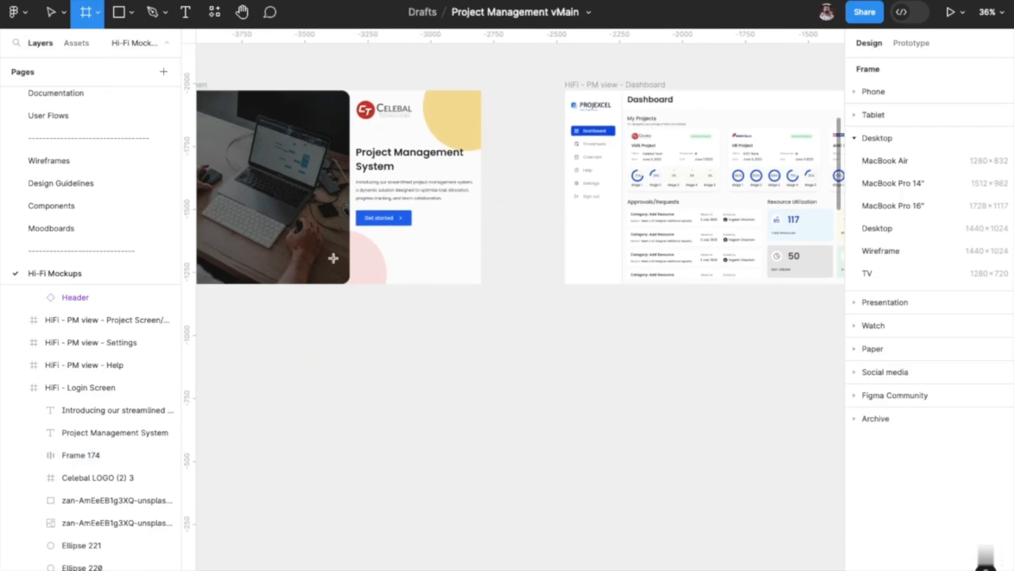
pyautogui.moveTo(375, 367); pyautogui.dragTo(510, 540)
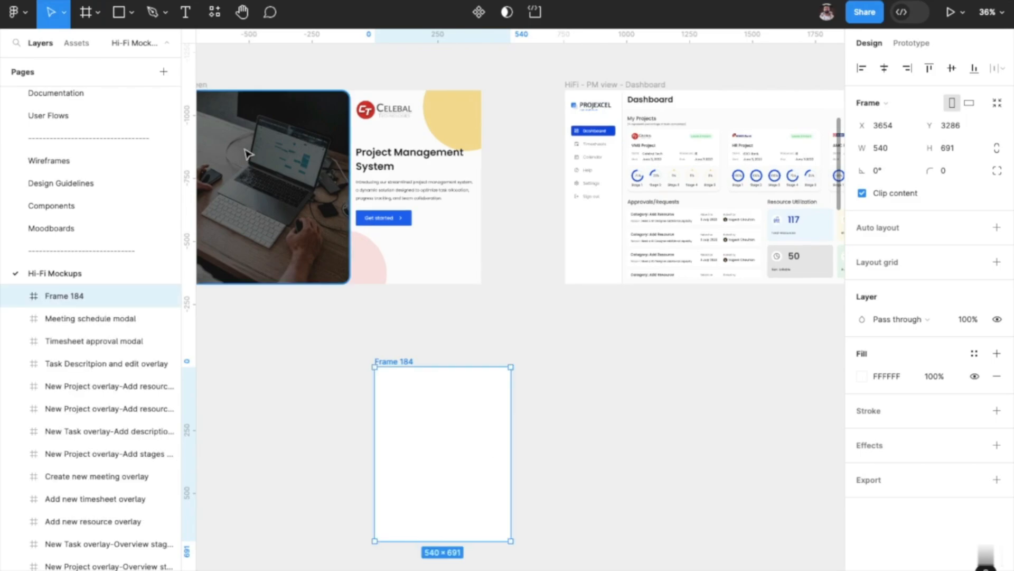
# Draw a rectangle about 322 × 311 inside the new frame and fill it with dark gray 323232.
pyautogui.click(119, 13)
pyautogui.moveTo(402, 399)
pyautogui.mouseDown()
pyautogui.moveTo(477, 483)
pyautogui.moveTo(483, 476)
pyautogui.mouseUp()
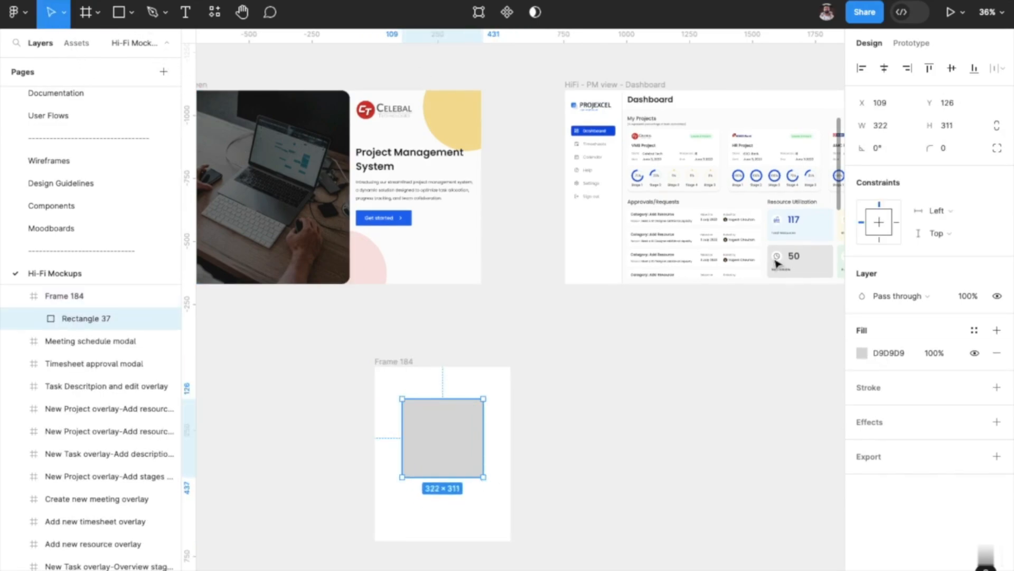
pyautogui.click(862, 353)
pyautogui.click(758, 357)
pyautogui.moveTo(758, 357); pyautogui.dragTo(656, 376)
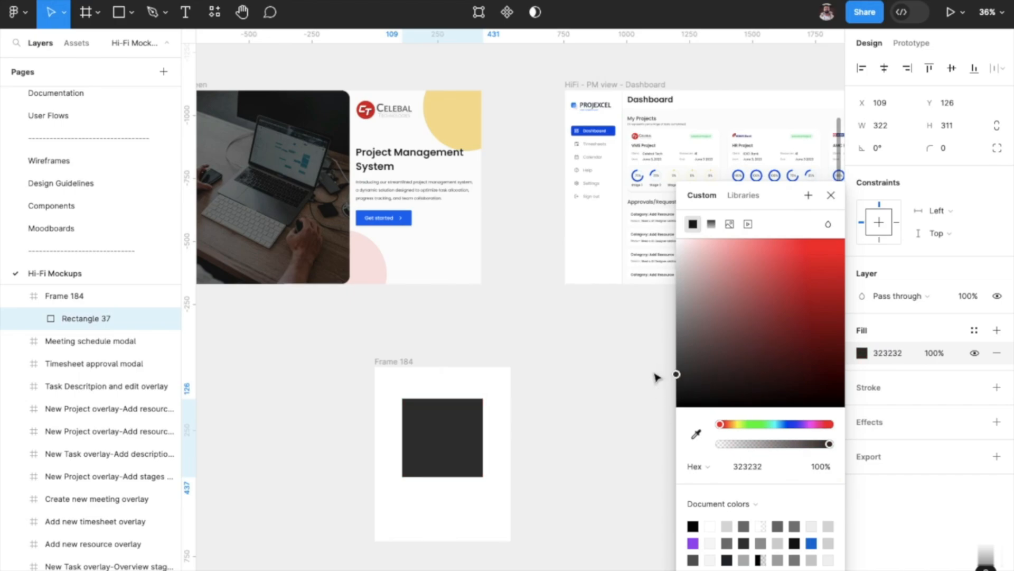
# Change the rectangle's fill to purple 9747FF and place a duplicate of its frame to the right, leaving a gap.
pyautogui.click(693, 543)
pyautogui.scroll(-5, 626, 447)
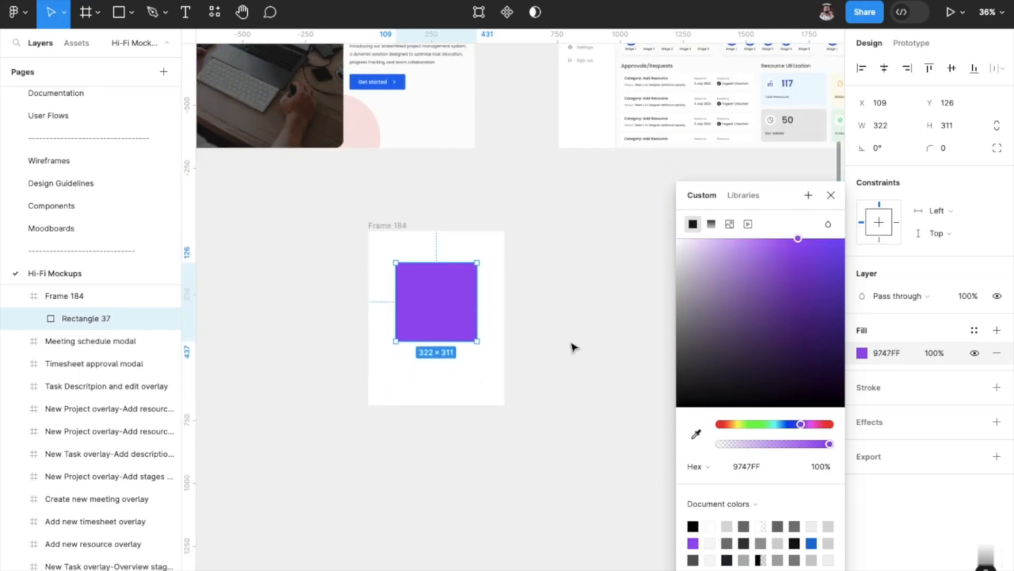
pyautogui.click(437, 220)
pyautogui.click(392, 226)
pyautogui.hotkey('ctrl', 'd')
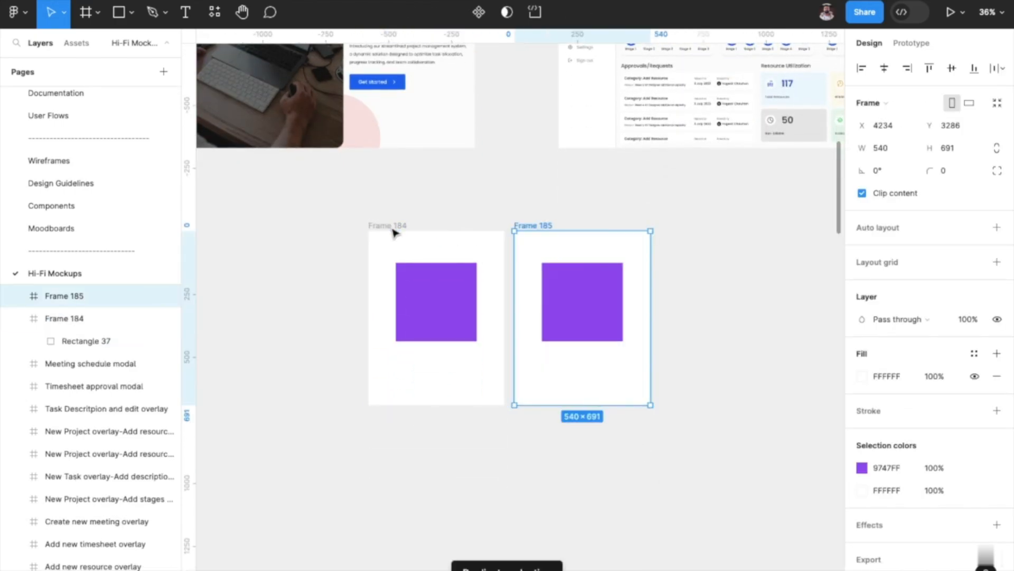
pyautogui.click(542, 227)
pyautogui.moveTo(542, 227); pyautogui.dragTo(593, 227)
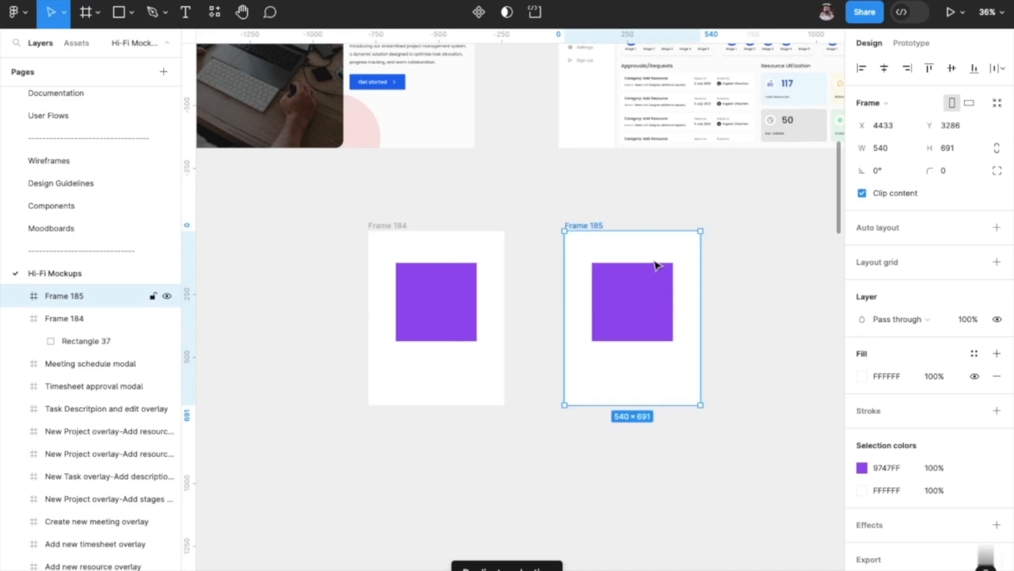
# Stretch the rectangle in the duplicated frame vertically in both directions to about 322 × 579.
pyautogui.click(640, 305)
pyautogui.moveTo(640, 341); pyautogui.dragTo(641, 391)
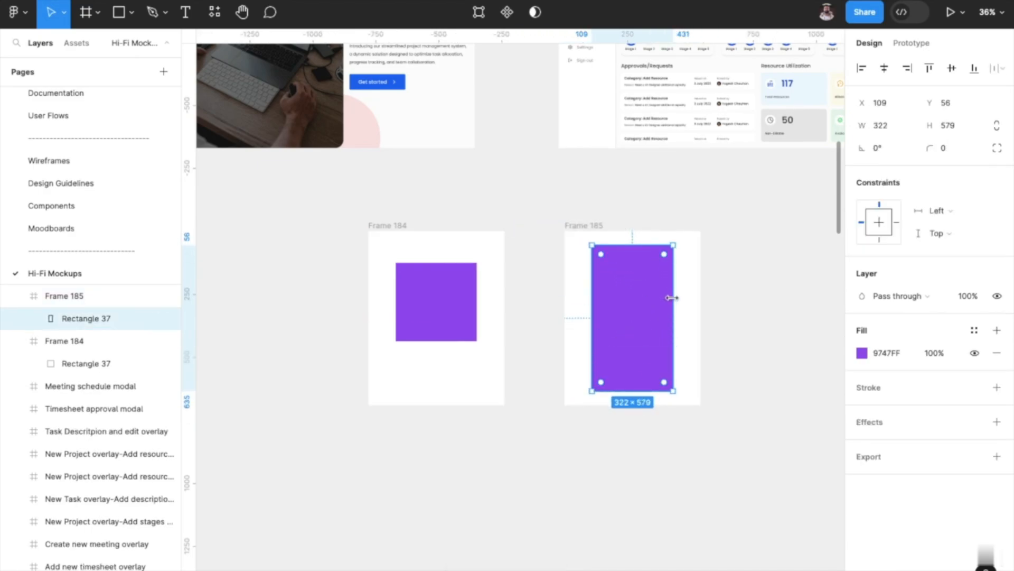
pyautogui.click(705, 320)
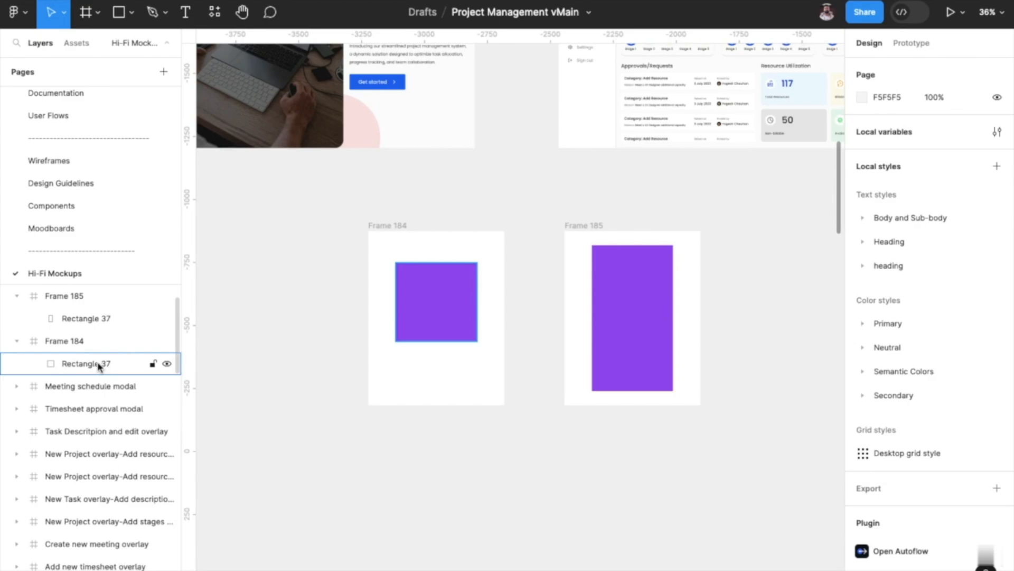
# Rename the rectangle layers in both example frames to R1 so that their names match.
pyautogui.click(427, 319)
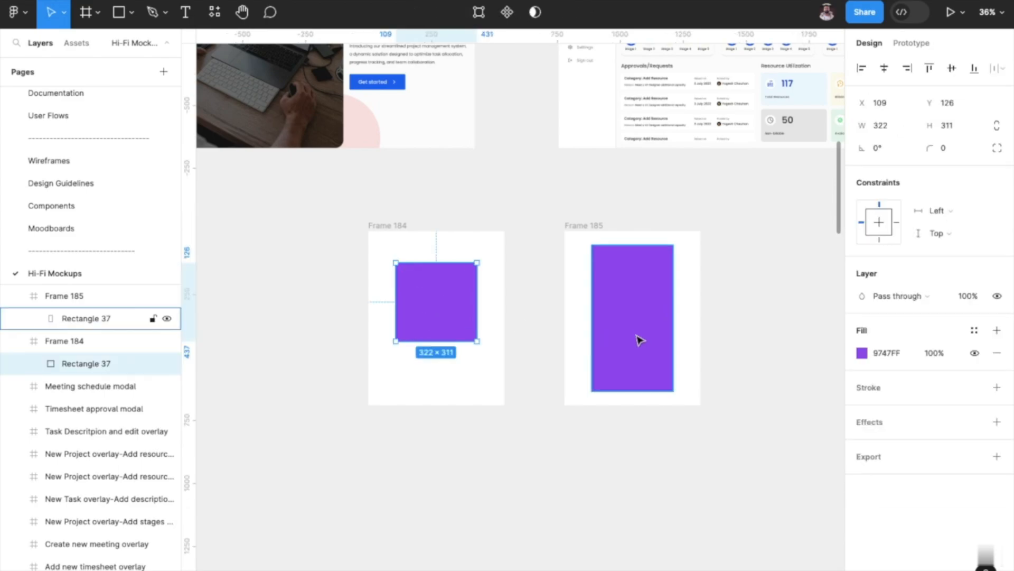
pyautogui.click(641, 339)
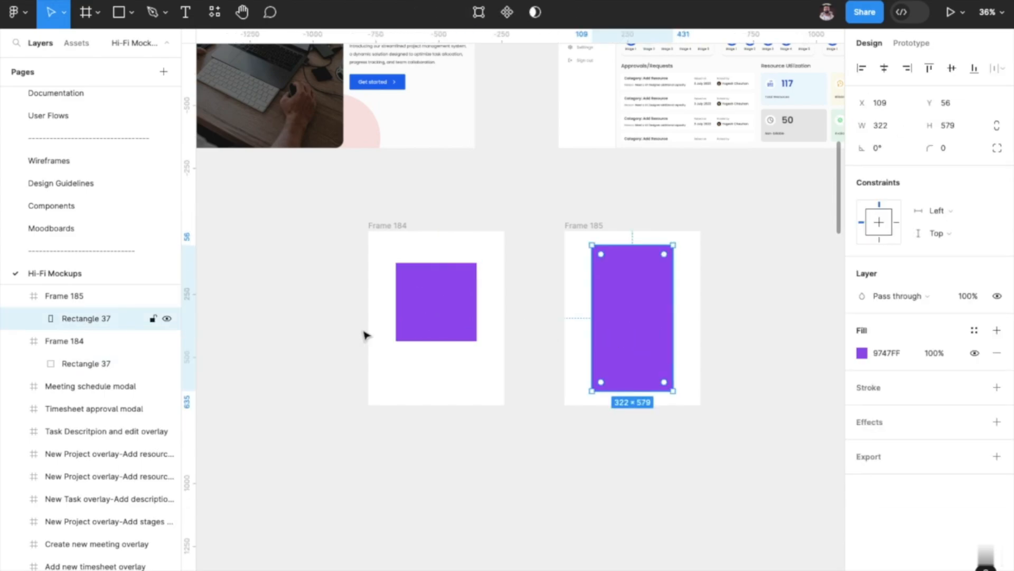
pyautogui.doubleClick(95, 363)
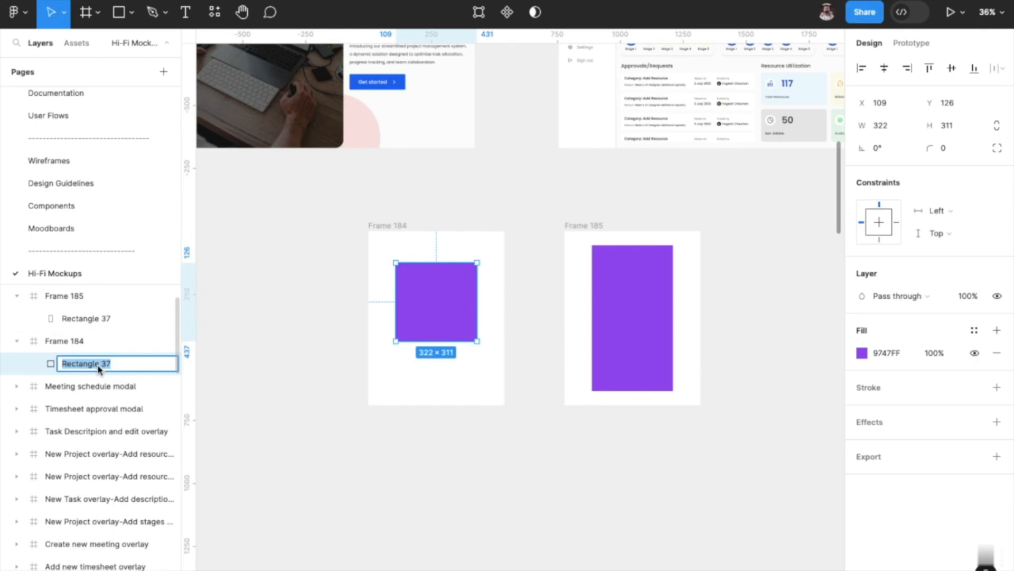
pyautogui.write('S')
pyautogui.write('R1')
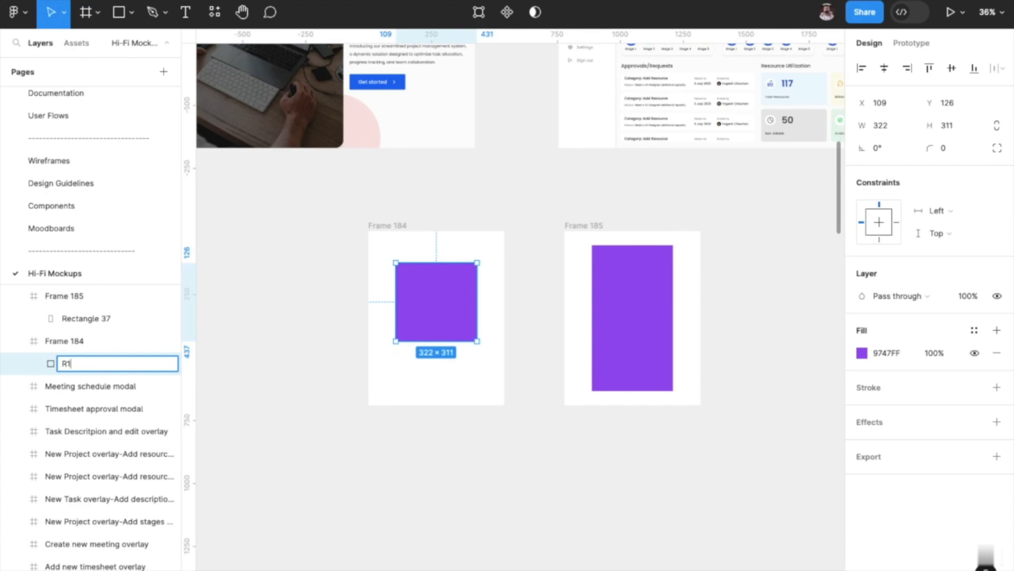
pyautogui.doubleClick(105, 320)
pyautogui.write('R1')
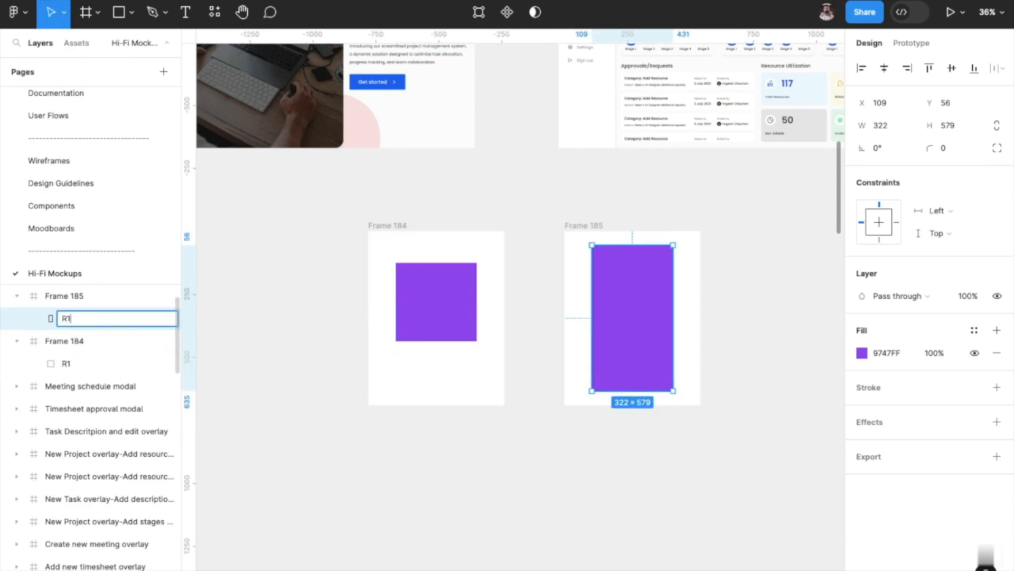
pyautogui.click(295, 387)
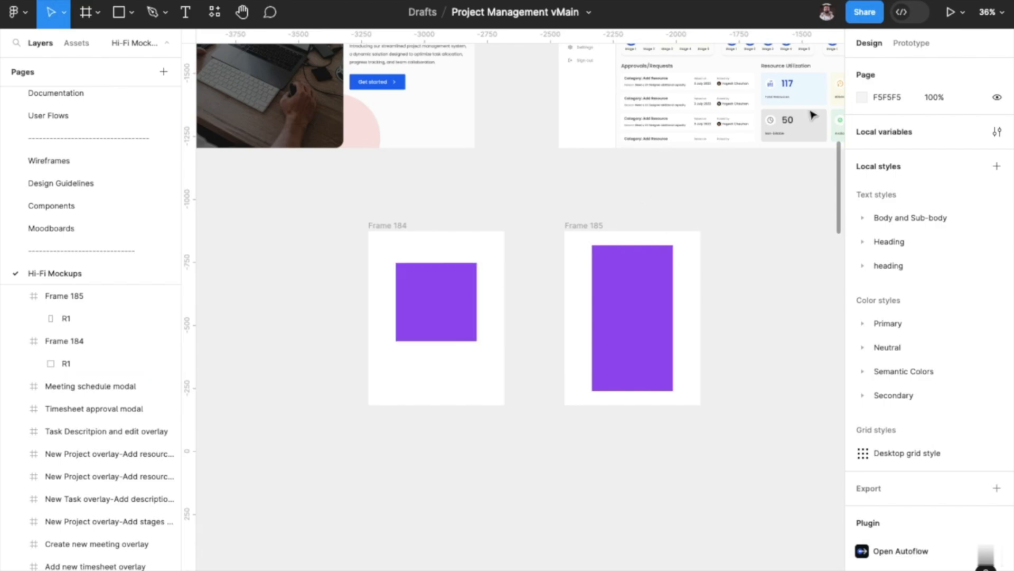
# Connect the first frame's R1 rectangle to the second frame with an on-click Navigate to interaction using Smart animate.
pyautogui.click(906, 53)
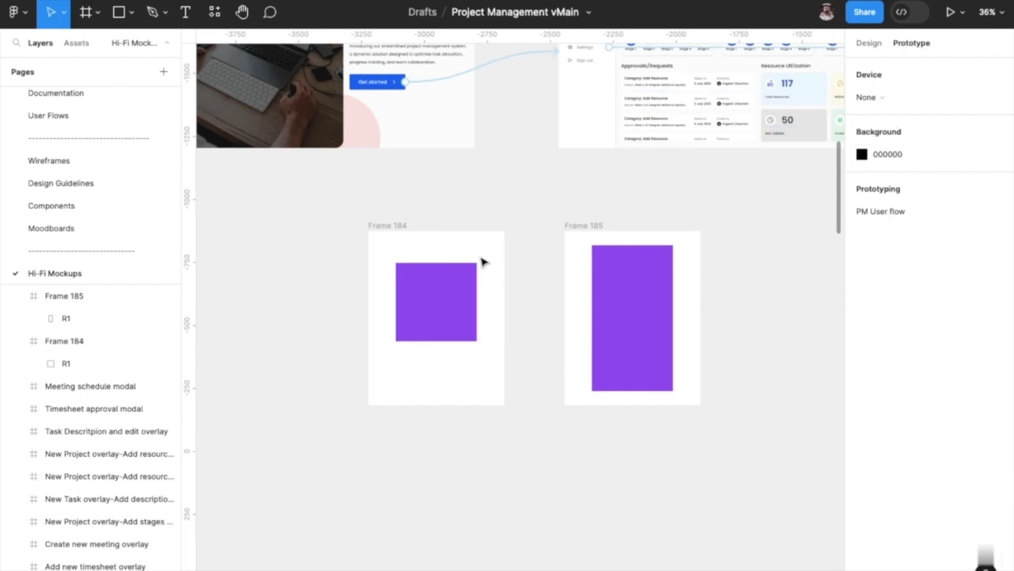
pyautogui.click(450, 285)
pyautogui.moveTo(437, 263); pyautogui.dragTo(596, 289)
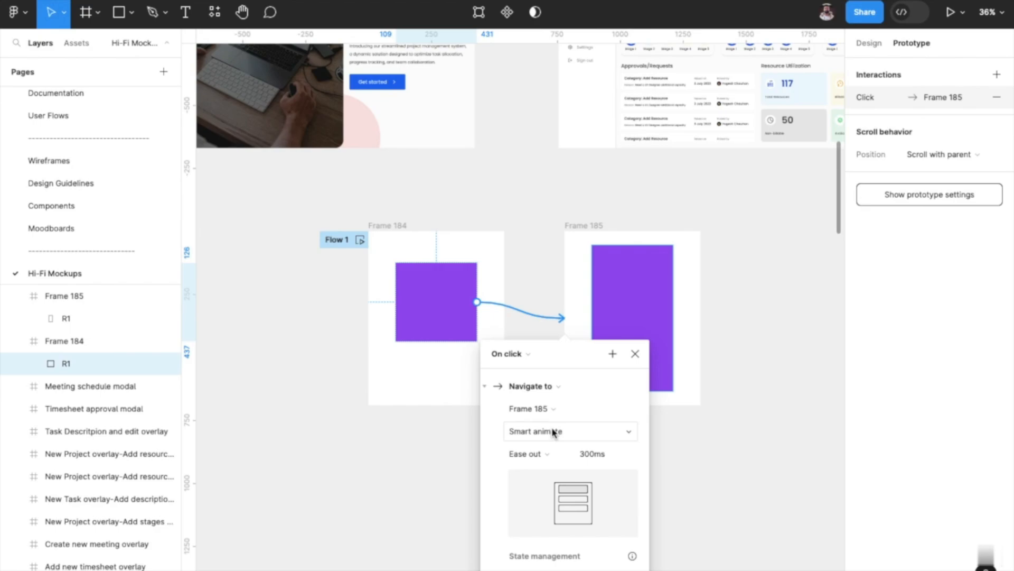
pyautogui.click(635, 354)
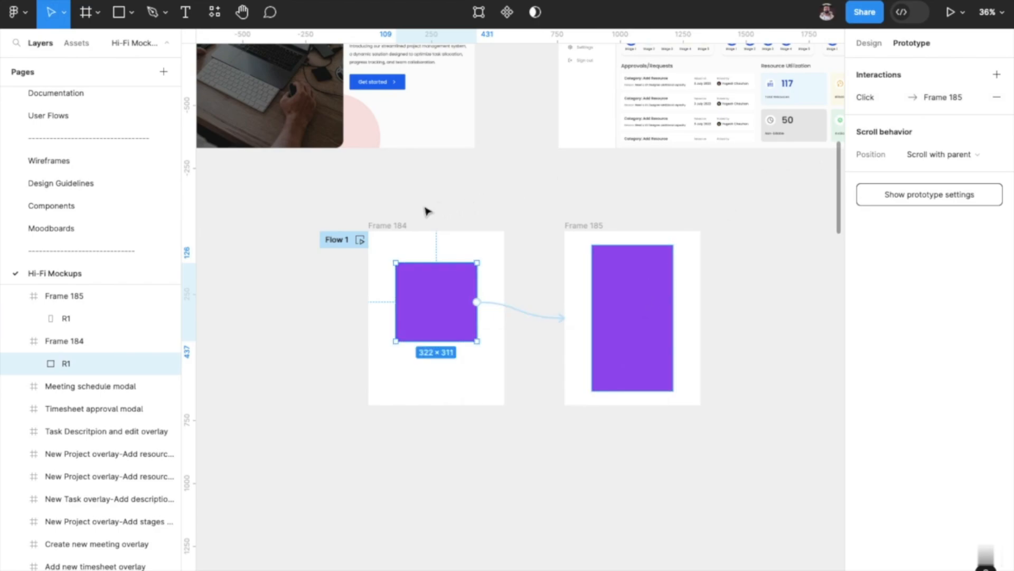
# Preview Flow 1 and play the Smart animate transition from the square to the tall rectangle twice.
pyautogui.click(359, 240)
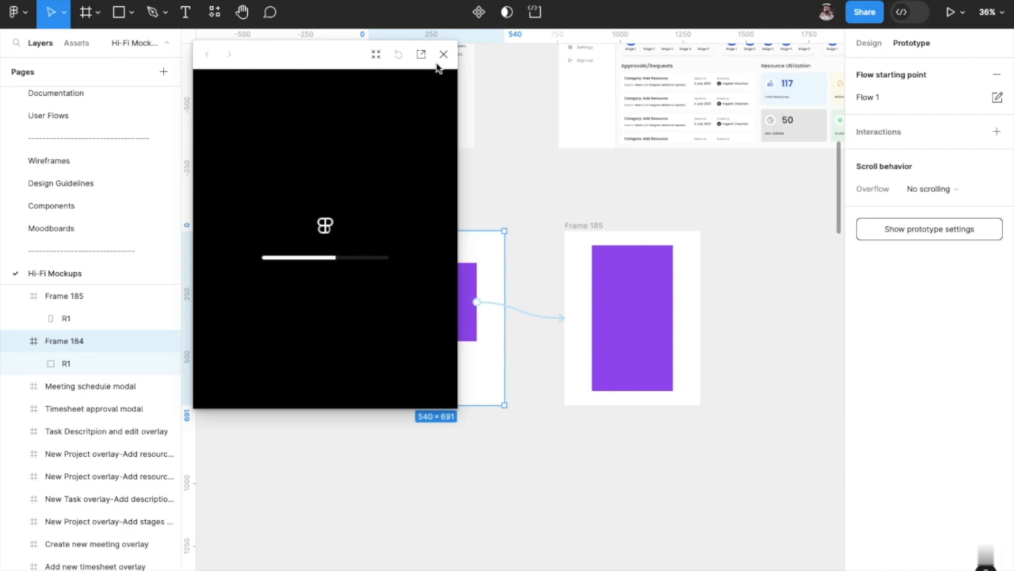
pyautogui.moveTo(290, 62); pyautogui.dragTo(178, 51)
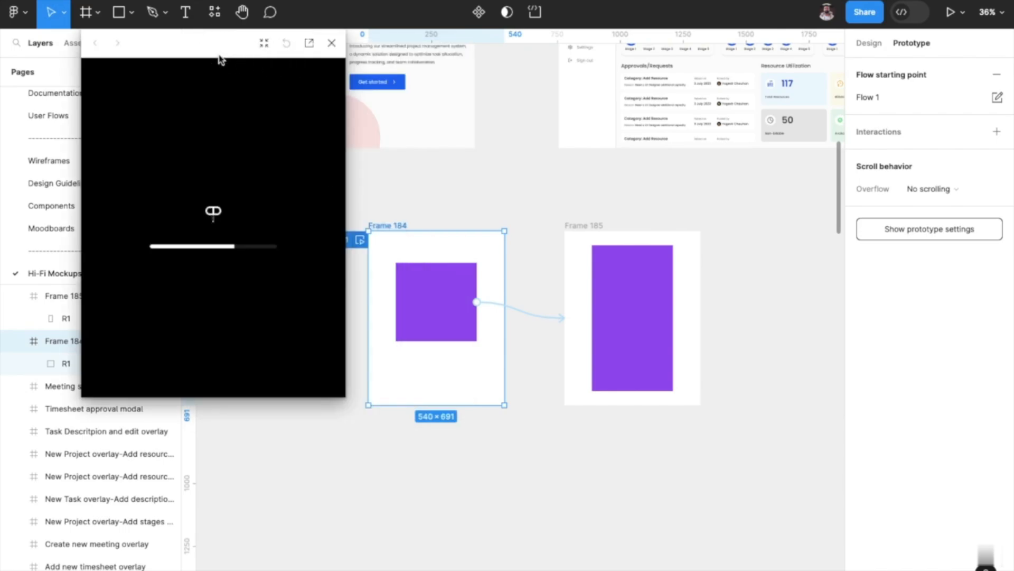
pyautogui.click(446, 311)
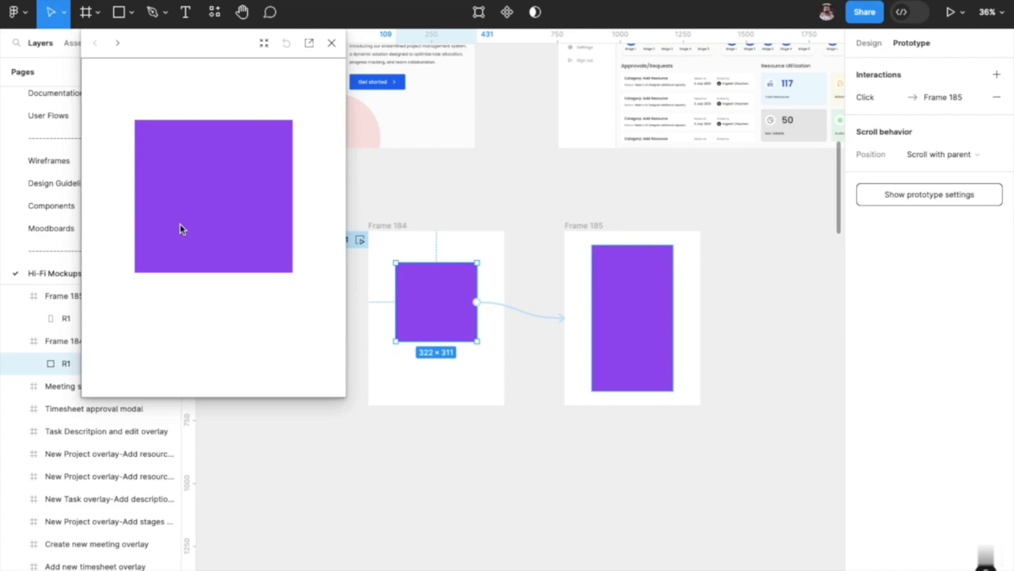
pyautogui.click(218, 169)
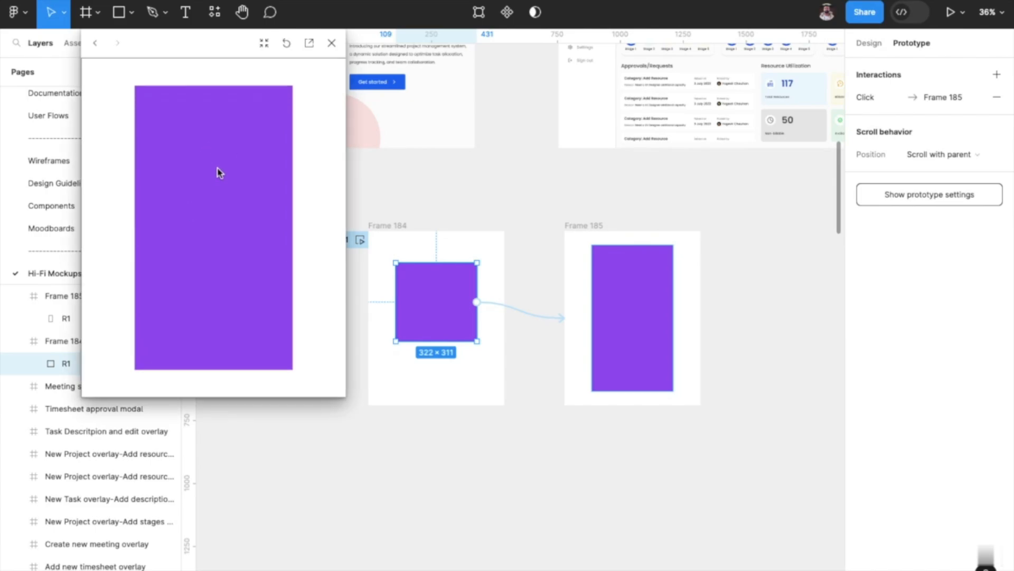
pyautogui.click(96, 44)
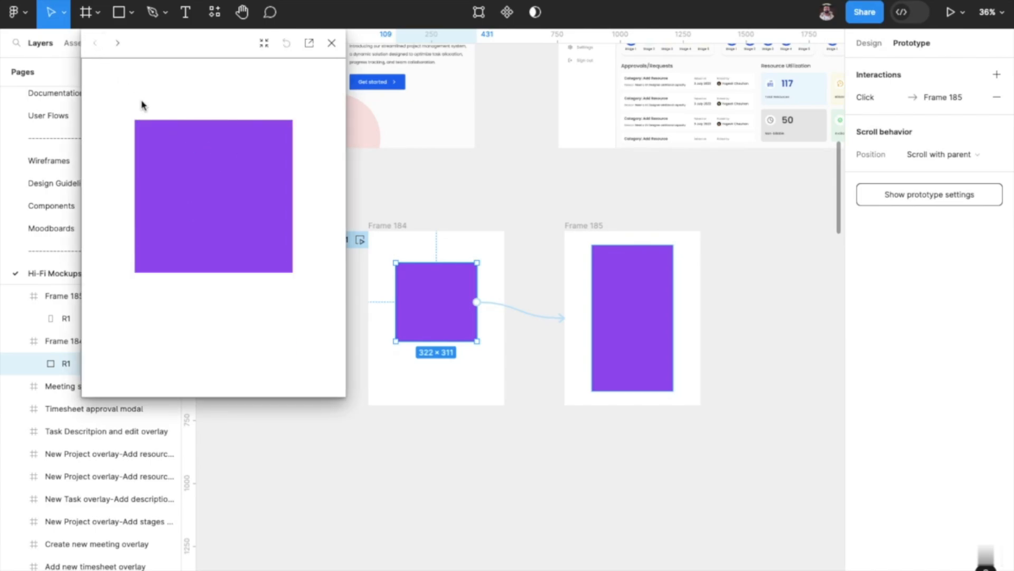
pyautogui.click(189, 174)
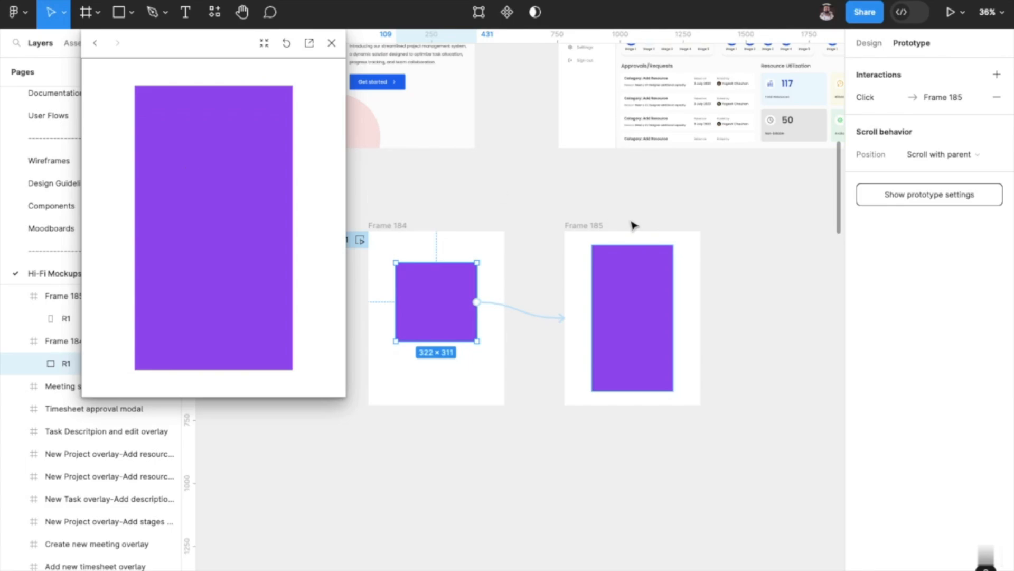
# Switch the R1 interaction's animation to Instant and replay the transition twice in the preview.
pyautogui.click(917, 98)
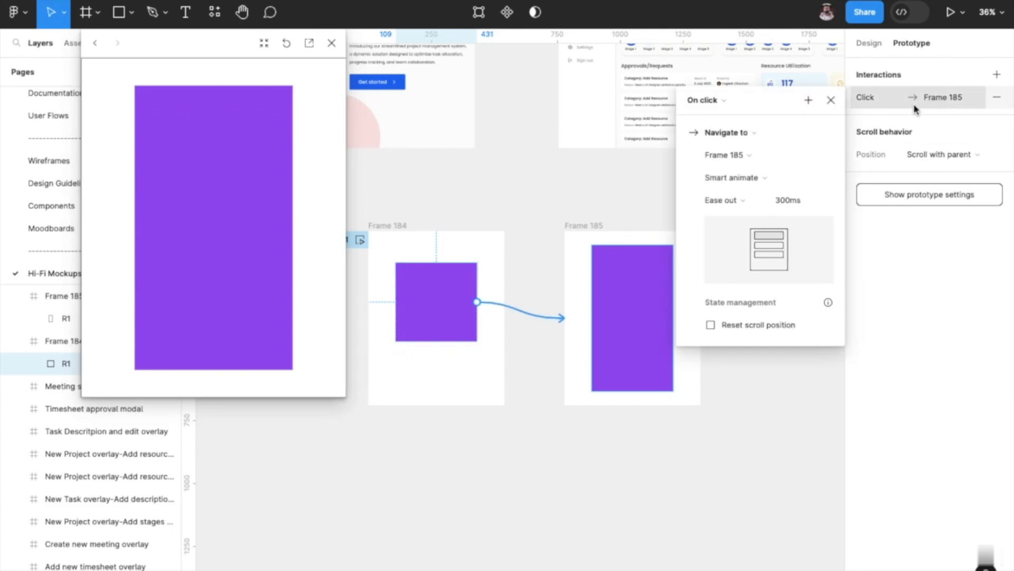
pyautogui.click(761, 176)
pyautogui.click(735, 143)
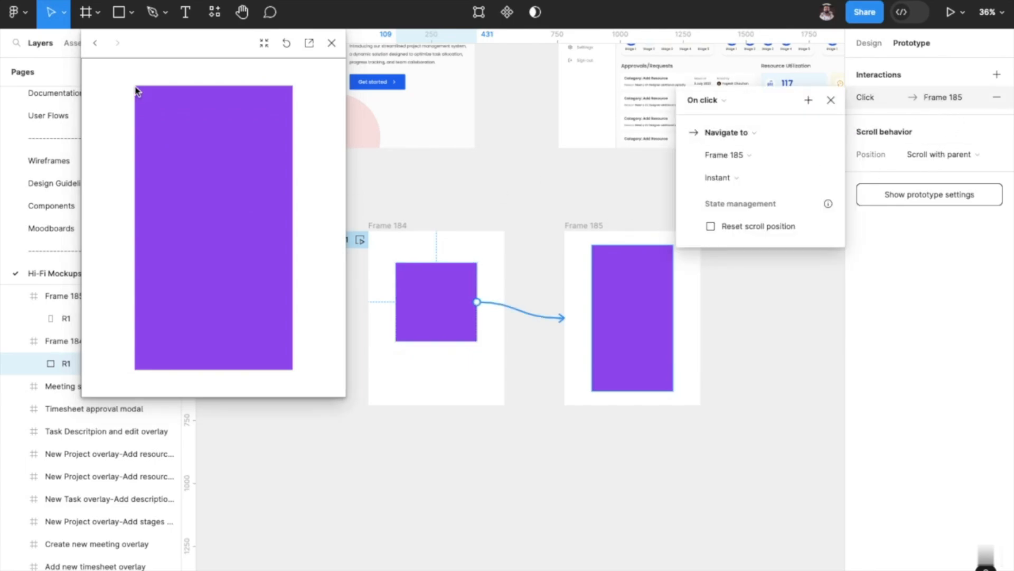
pyautogui.click(96, 43)
pyautogui.click(207, 186)
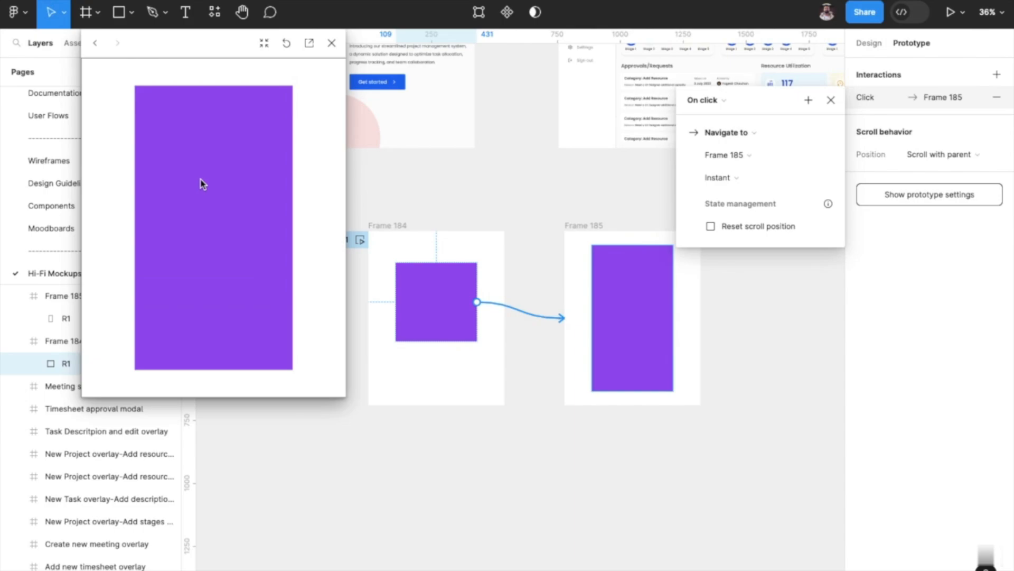
pyautogui.click(95, 43)
pyautogui.click(167, 170)
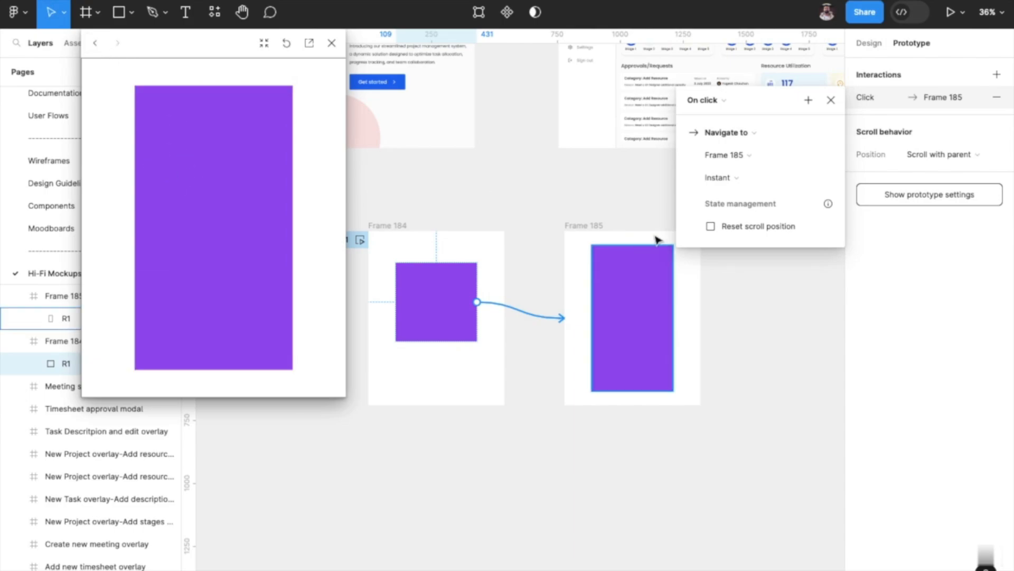
# Switch the R1 interaction's animation to Dissolve and replay the transition in the preview.
pyautogui.click(742, 178)
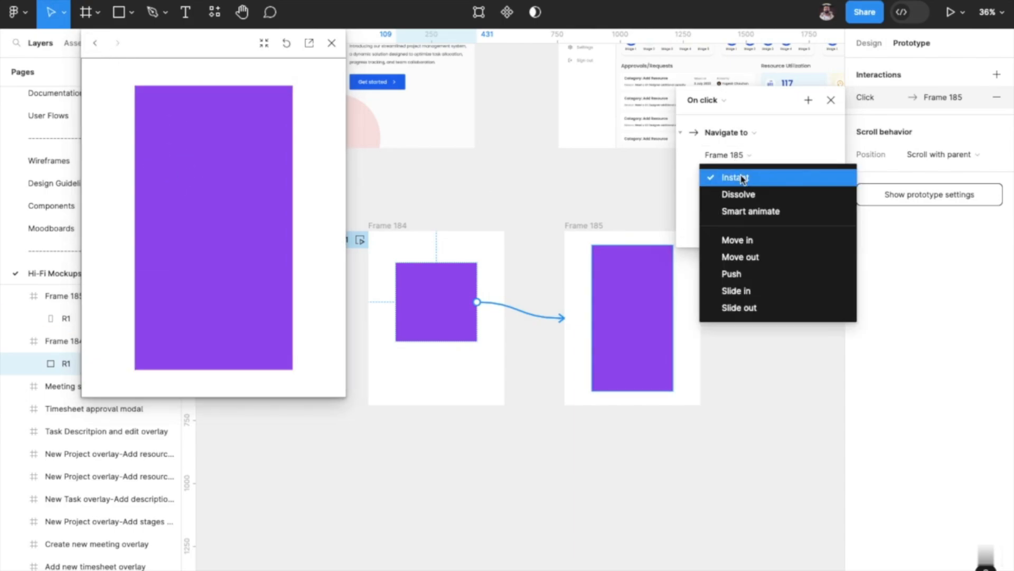
pyautogui.click(739, 194)
pyautogui.click(95, 42)
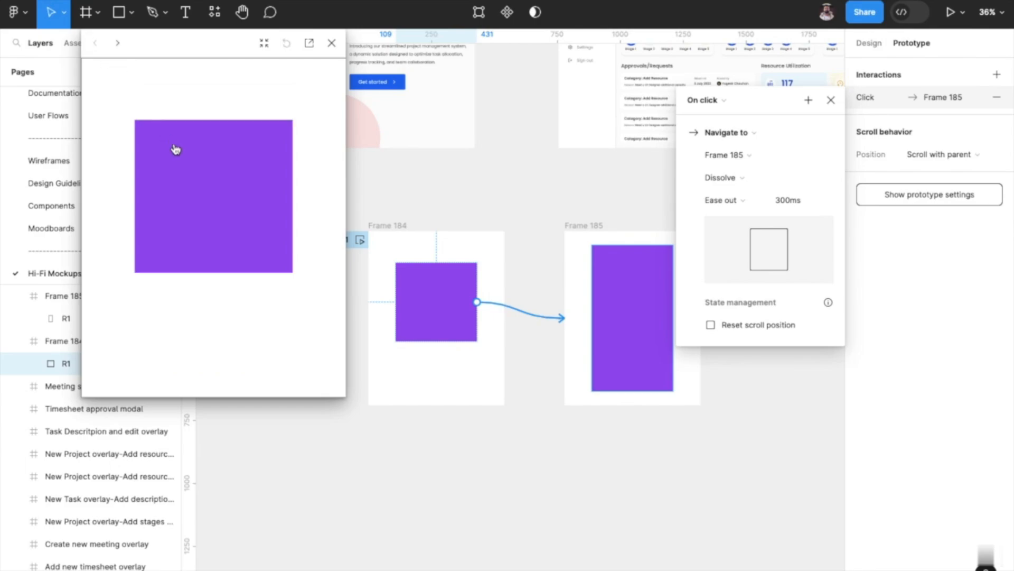
pyautogui.click(176, 149)
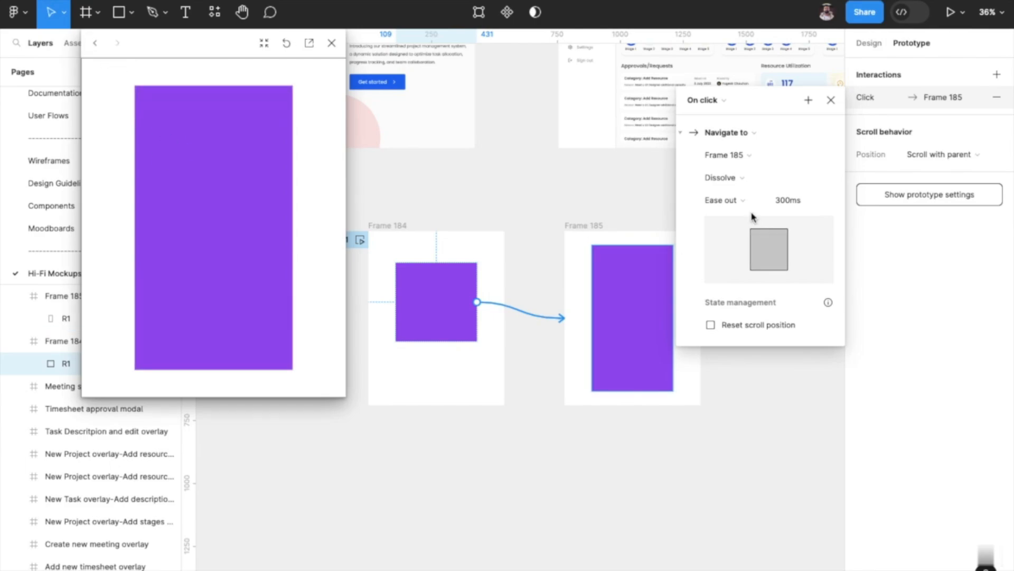
# Set the R1 interaction's animation to Move in and replay the transition in the preview.
pyautogui.click(738, 178)
pyautogui.click(732, 219)
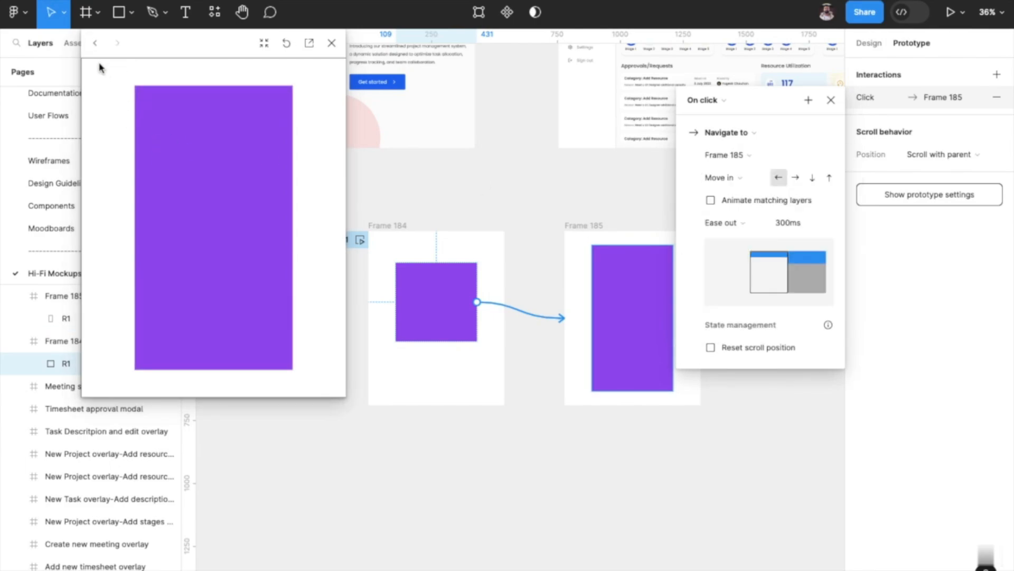
pyautogui.click(95, 43)
pyautogui.click(176, 156)
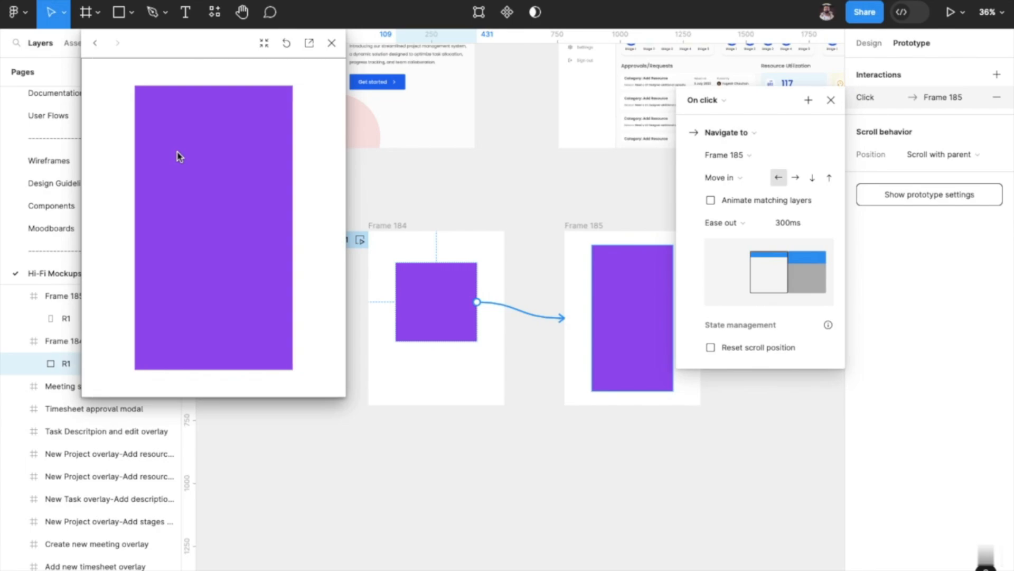
# Close the prototype preview and the R1 interaction's details, and clear the selection.
pyautogui.click(735, 181)
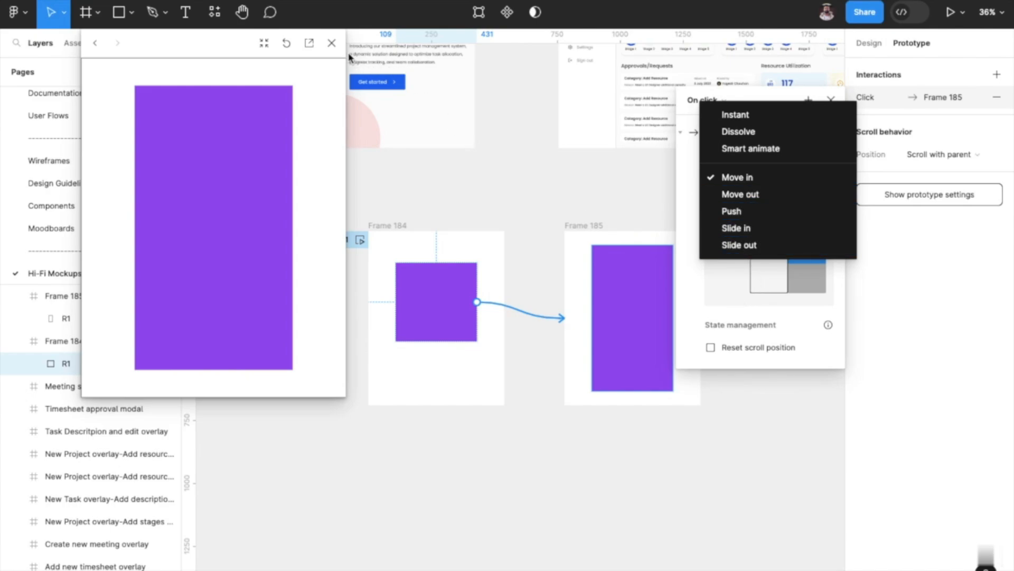
pyautogui.click(334, 44)
pyautogui.click(333, 45)
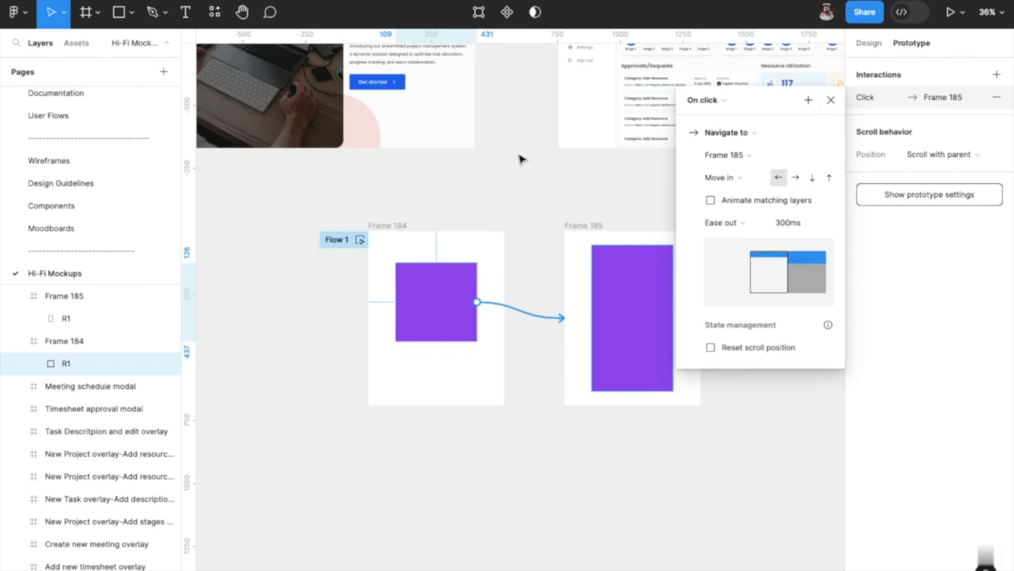
pyautogui.click(502, 181)
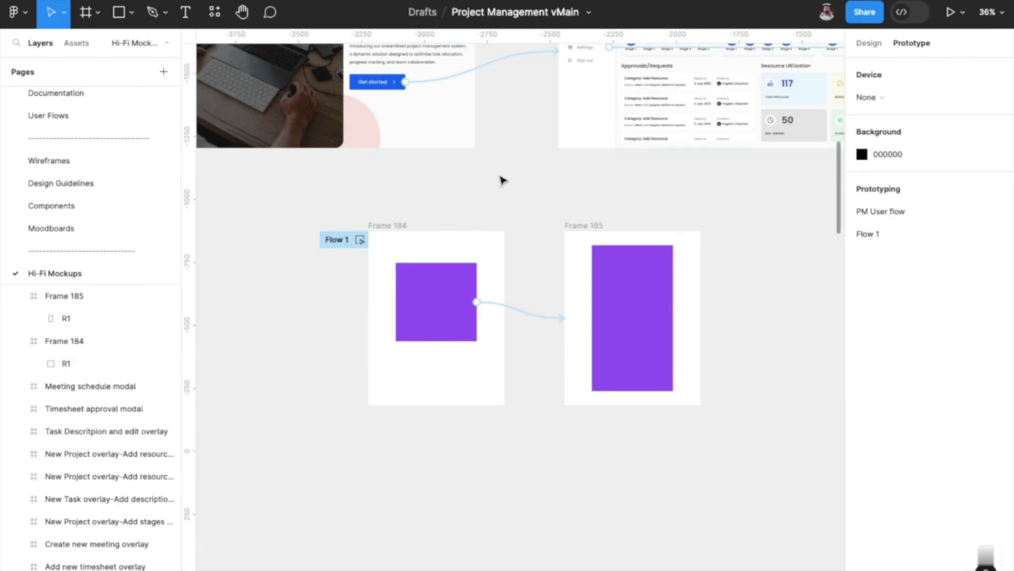